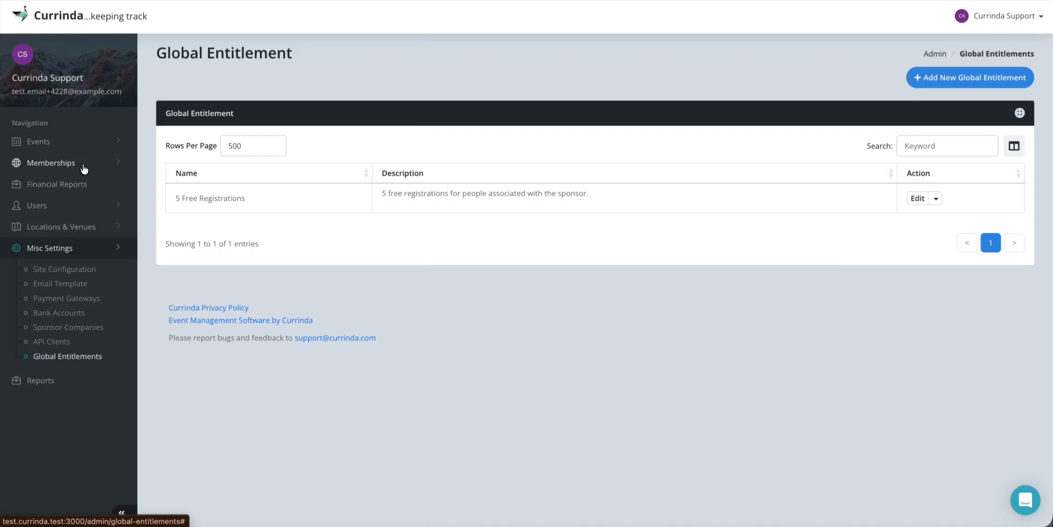
Expand the Memberships section and start a new membership with Add Membership
left_click(84, 168)
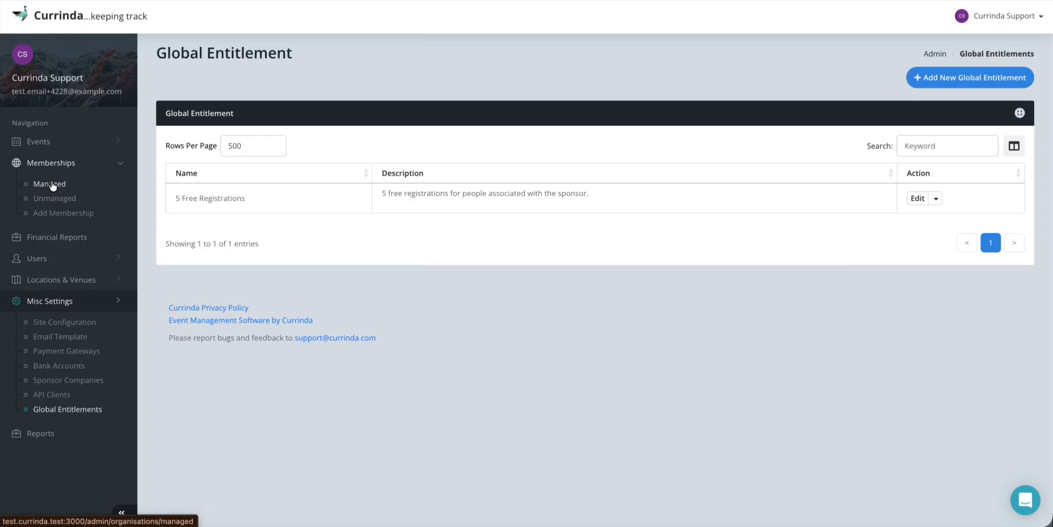
left_click(62, 216)
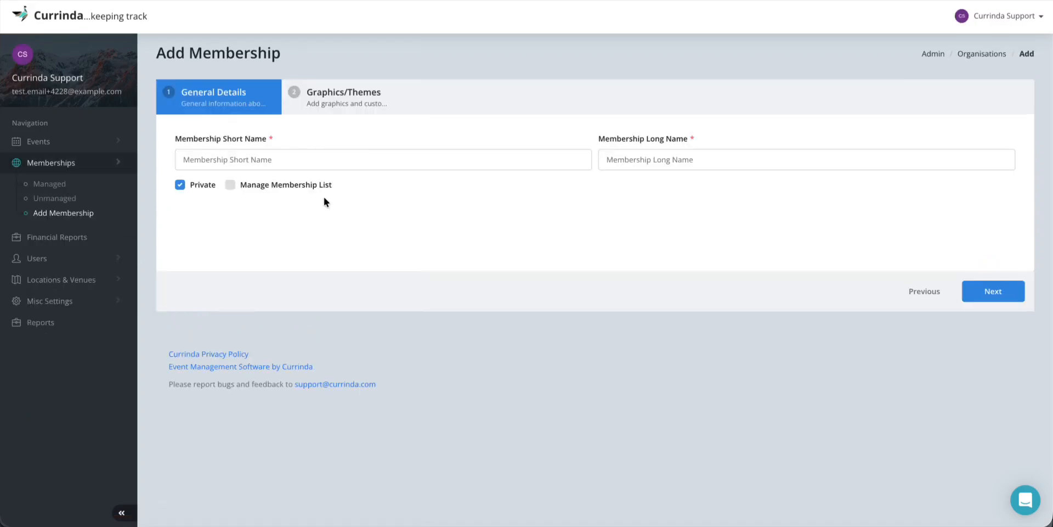
Enter short name CUR and long name Currinda, untick Private, and tick Manage Membership List
left_click(251, 160)
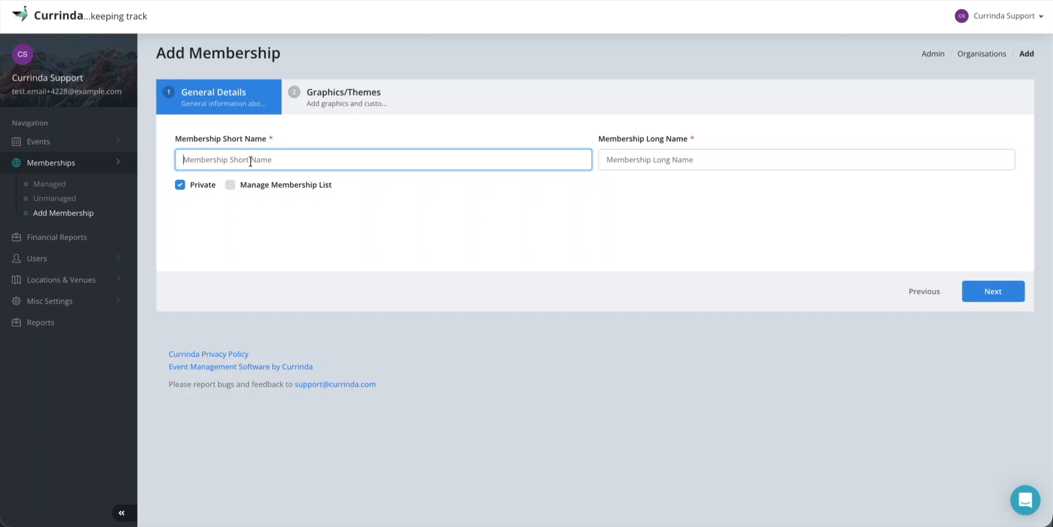
type("CUR")
left_click(637, 167)
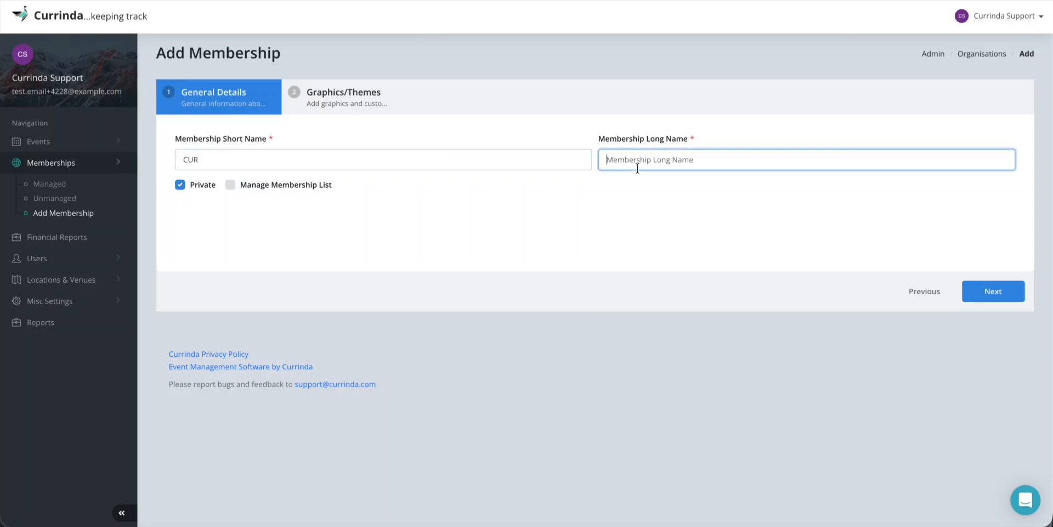
type("Currinda")
left_click(519, 216)
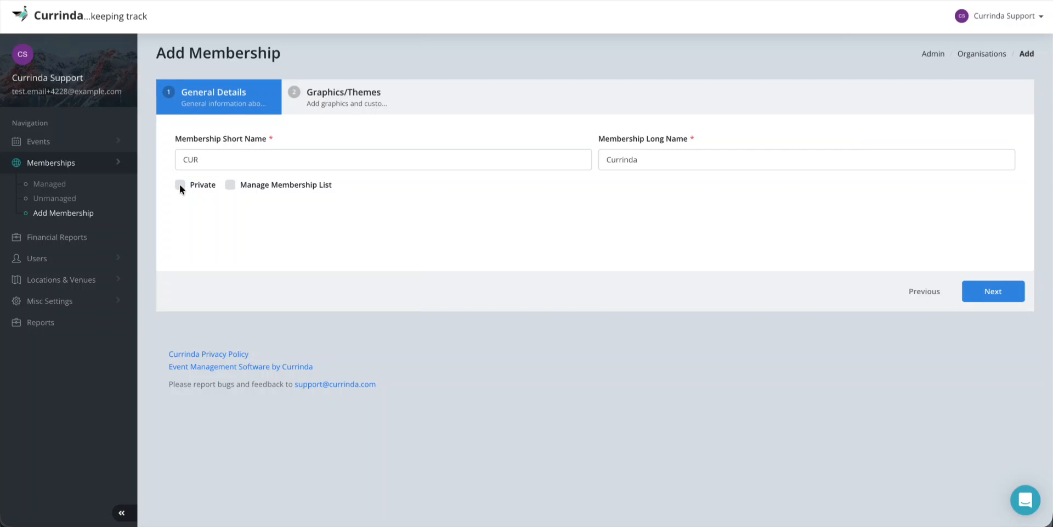
left_click(230, 185)
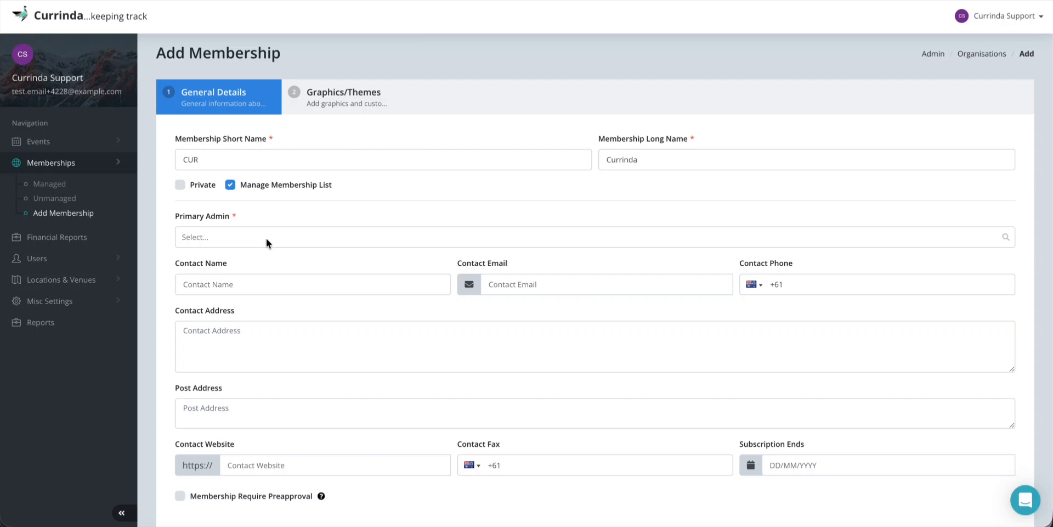
Choose the primary admin from search results, then enter the contact's name, e-mail and phone number
left_click(244, 241)
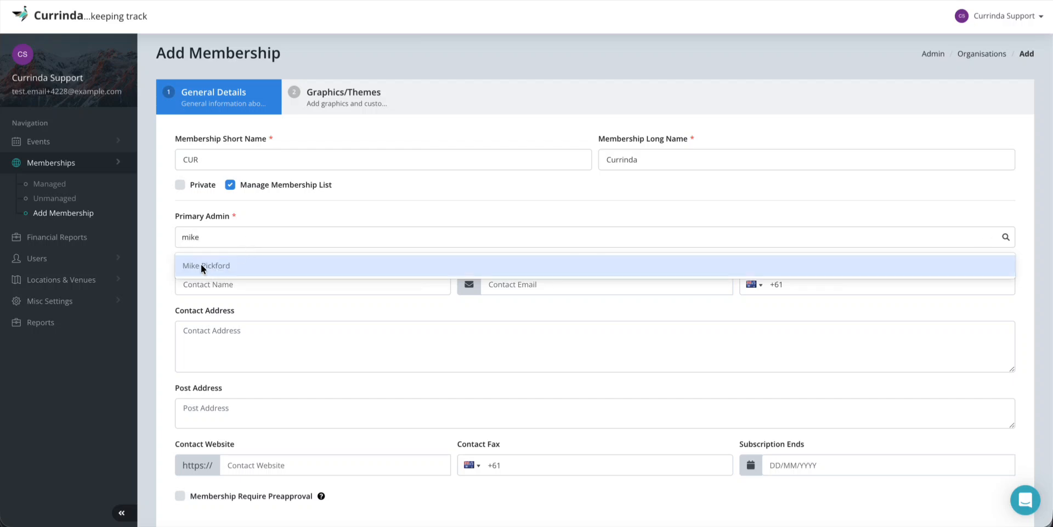
left_click(201, 267)
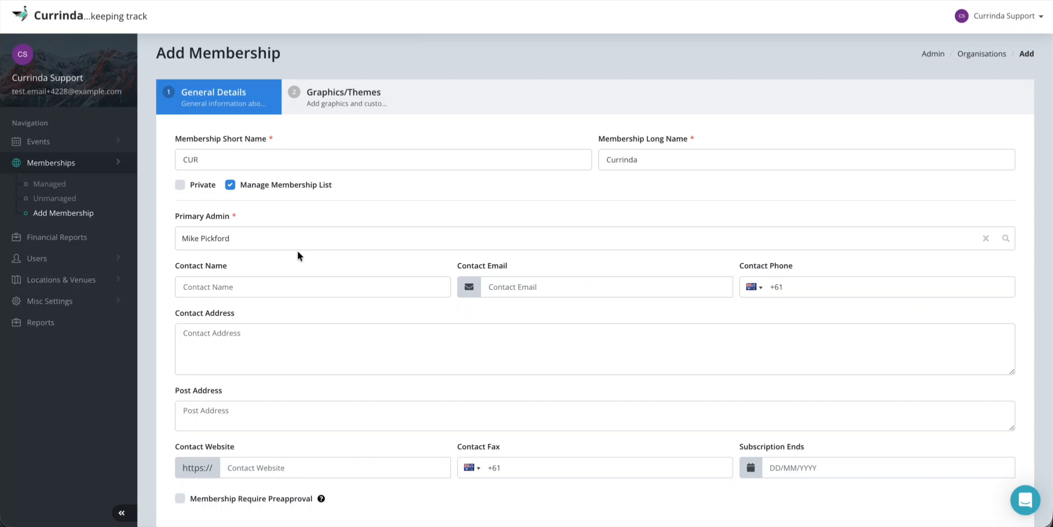
left_click(252, 287)
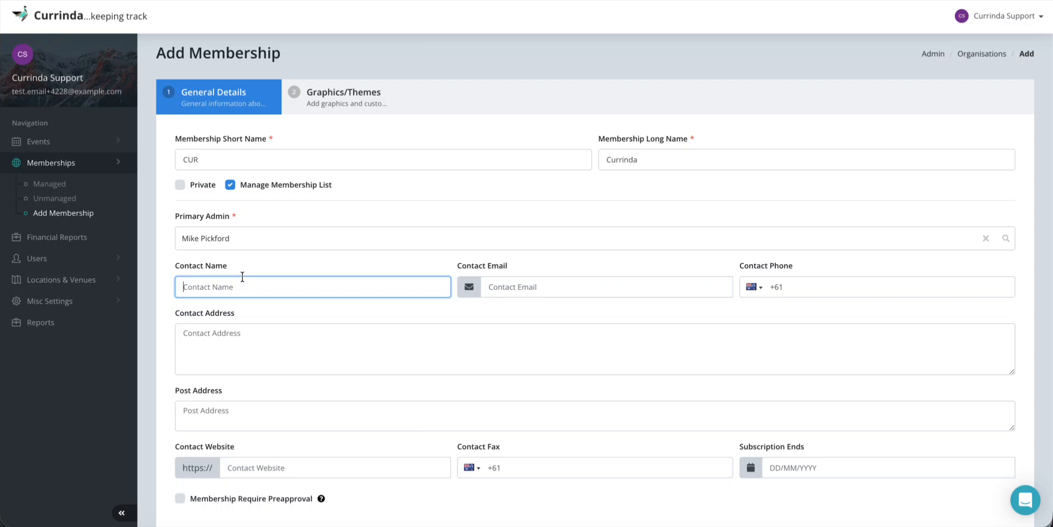
left_click(524, 283)
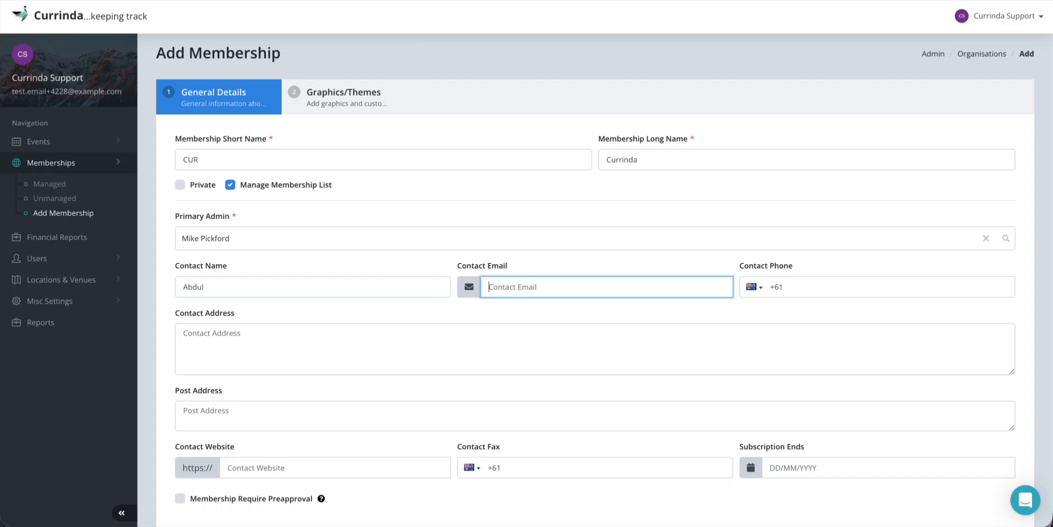
left_click(824, 284)
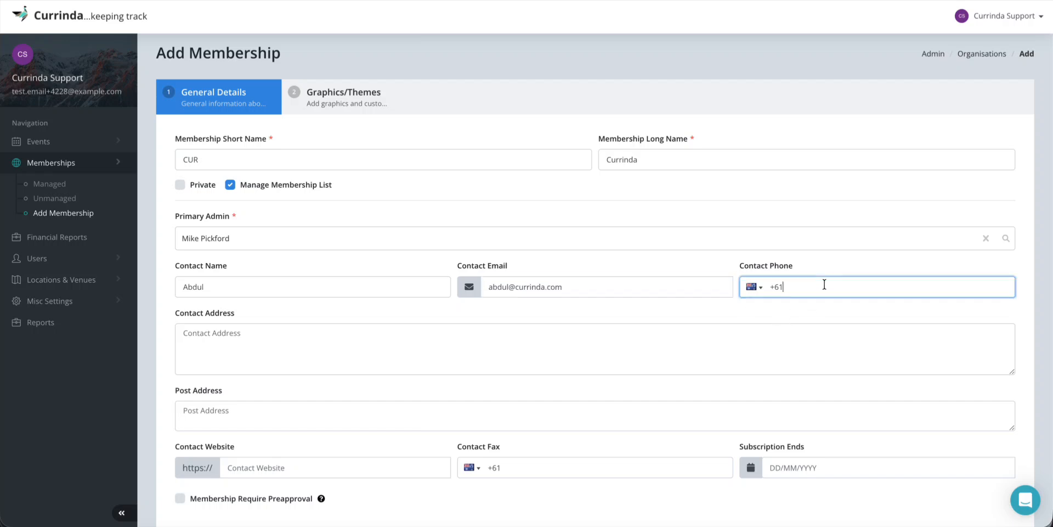
type("12) 3456 7890")
Enter the contact's street address and reuse it as the post address, adding state, country and postcode
left_click(252, 341)
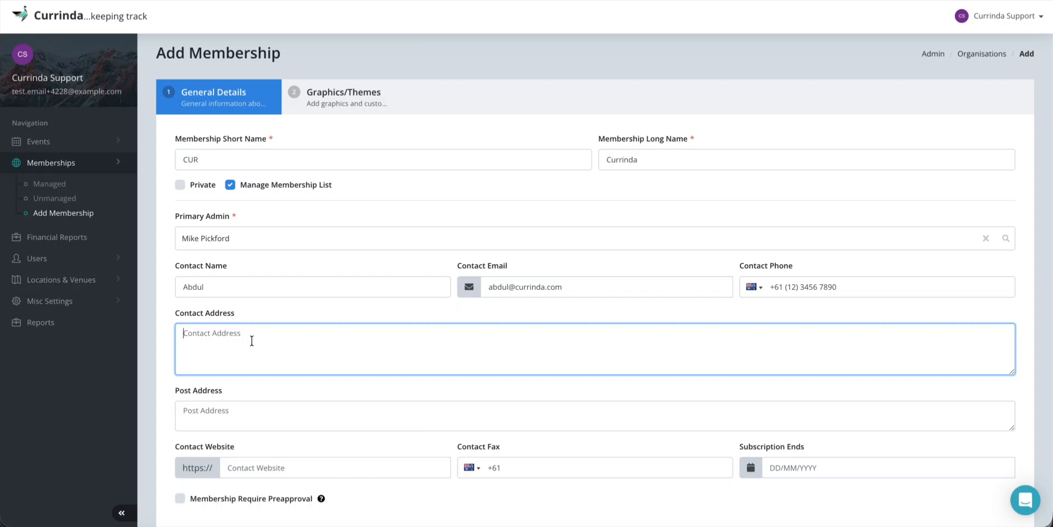
type("12, sampe")
type("street, Melbourne")
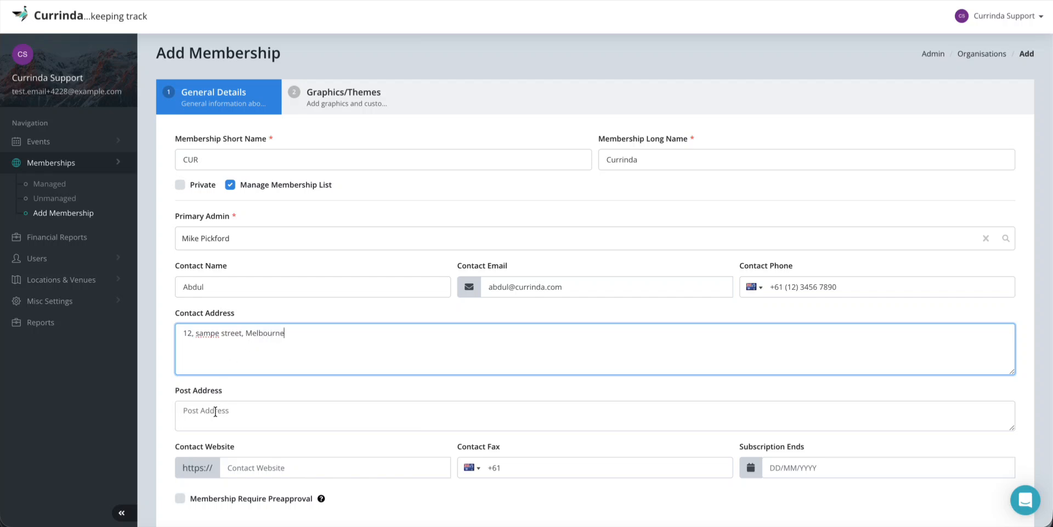
key("ctrl+a")
key("ctrl+c")
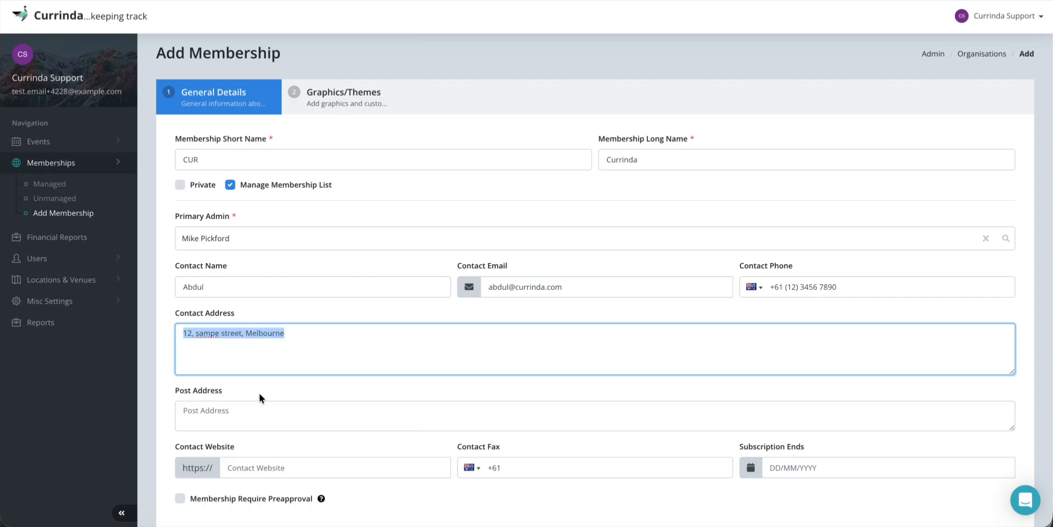
left_click(236, 414)
key("ctrl+v")
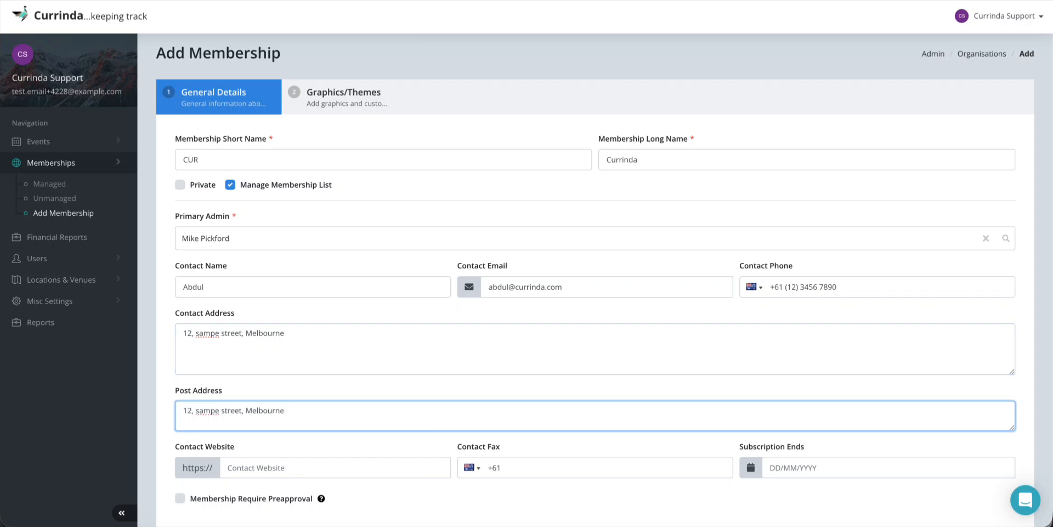
type(", Victoria, Australia, 123456")
Enter currinda.com as the contact website, correcting the typos
scroll(417, 374, "down", 1)
scroll(417, 374, "down", 2)
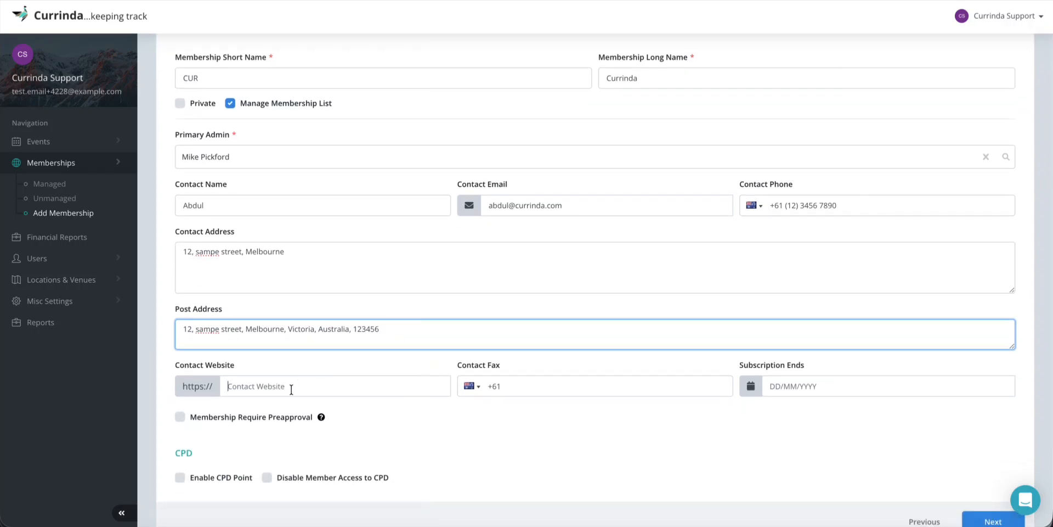
type("currina.m")
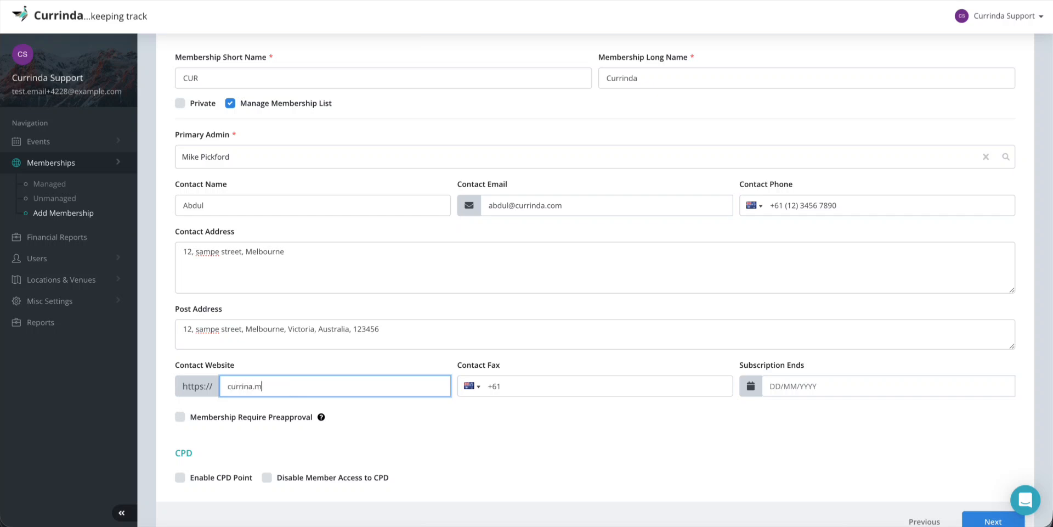
key("BackSpace")
key("BackSpace")
key("BackSpace")
key("BackSpace")
type("da")
key("BackSpace")
key("BackSpace")
type("na.com")
key("BackSpace")
key("BackSpace")
type("com")
left_click(248, 387)
type("d")
Fill in the contact fax number
left_click(535, 384)
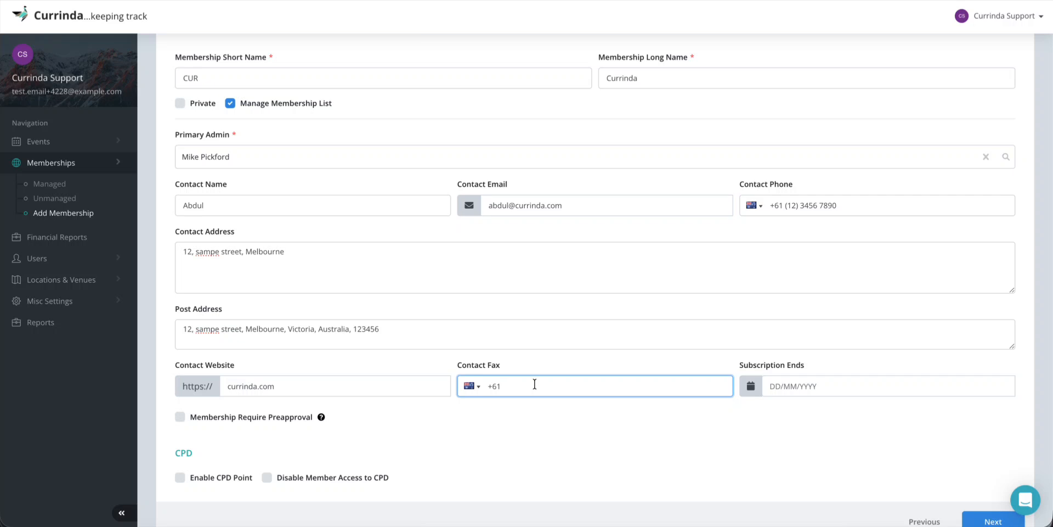
type("(12) 3455 6788")
left_click_drag(740, 366, 809, 369)
left_click(820, 366)
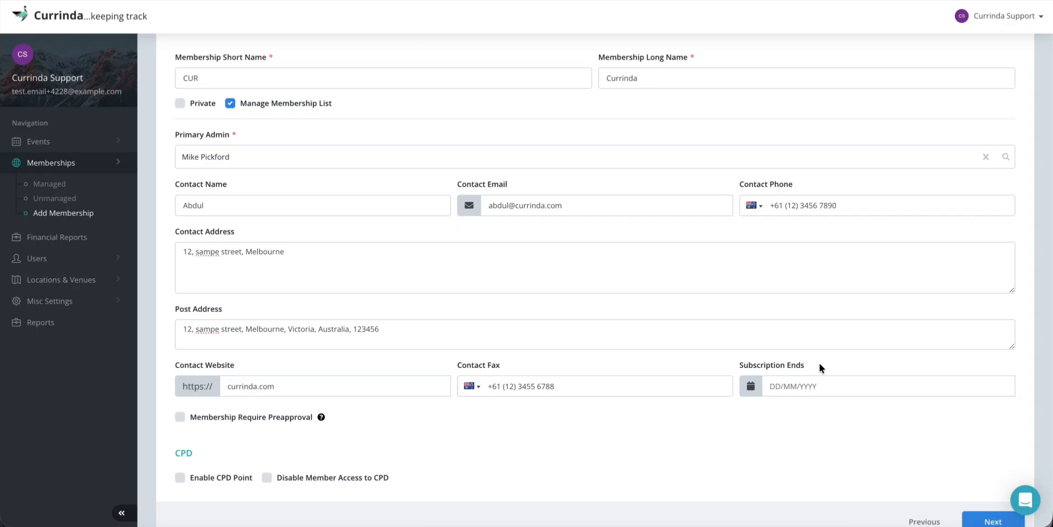
Set the subscription end date to 01/12/2028 and enable CPD points
left_click(800, 387)
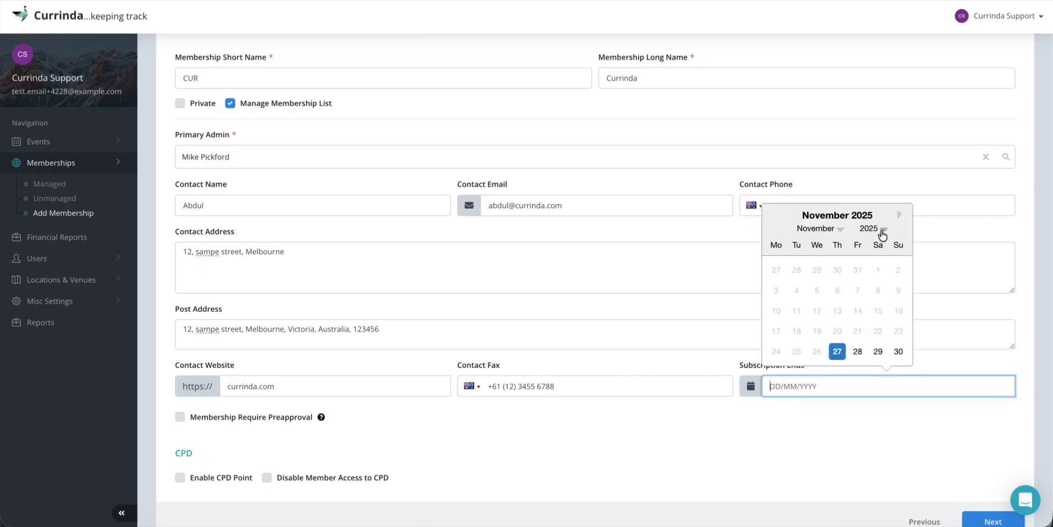
left_click(880, 229)
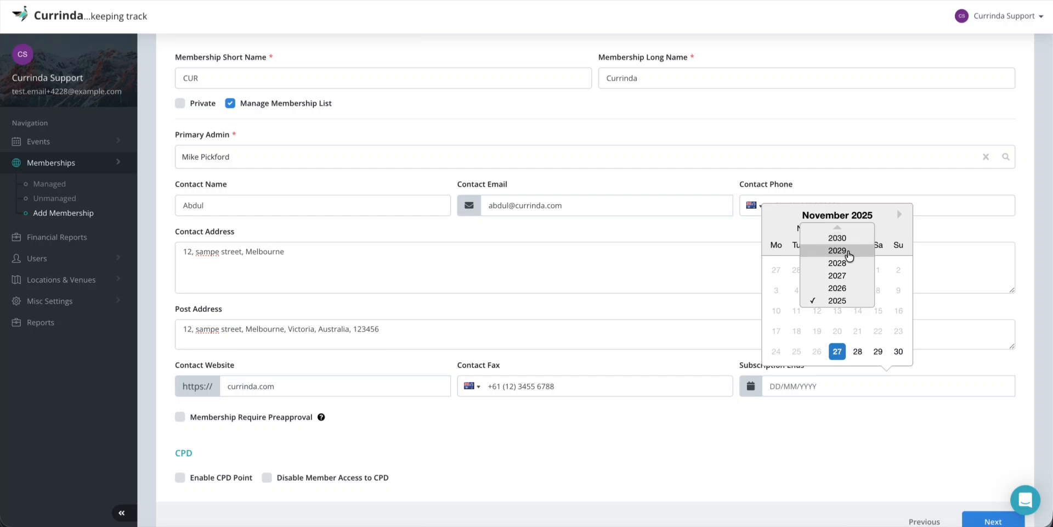
left_click(841, 263)
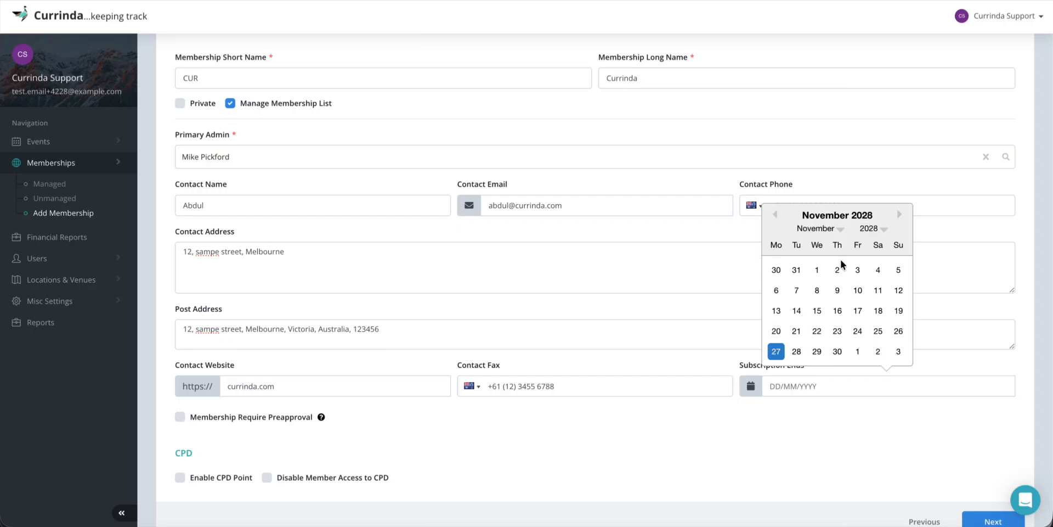
left_click(858, 352)
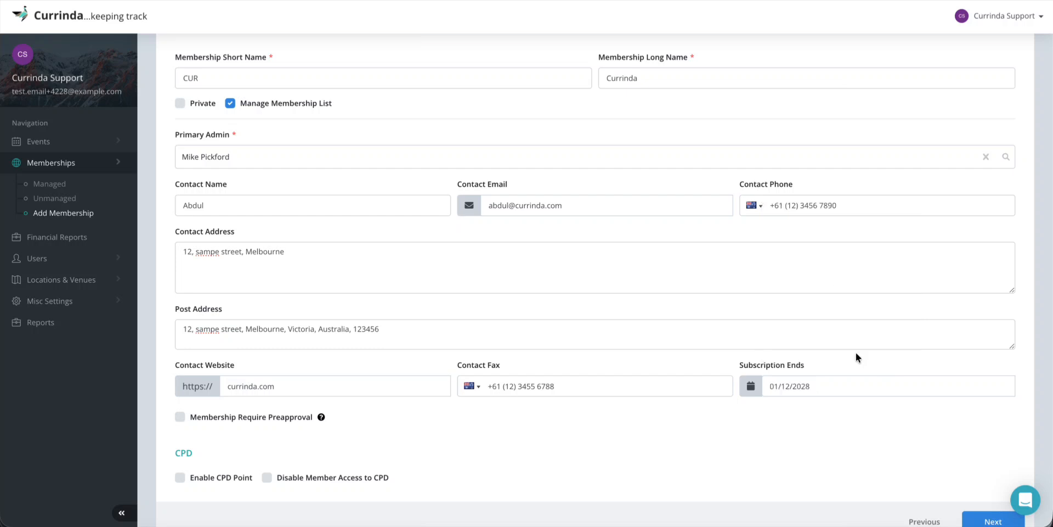
scroll(798, 441, "down", 1)
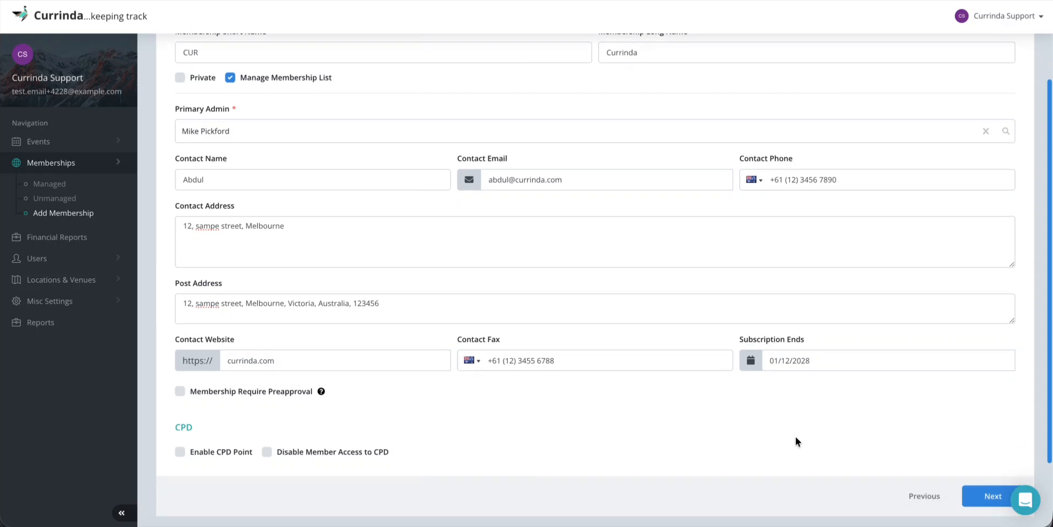
mouse_move(322, 392)
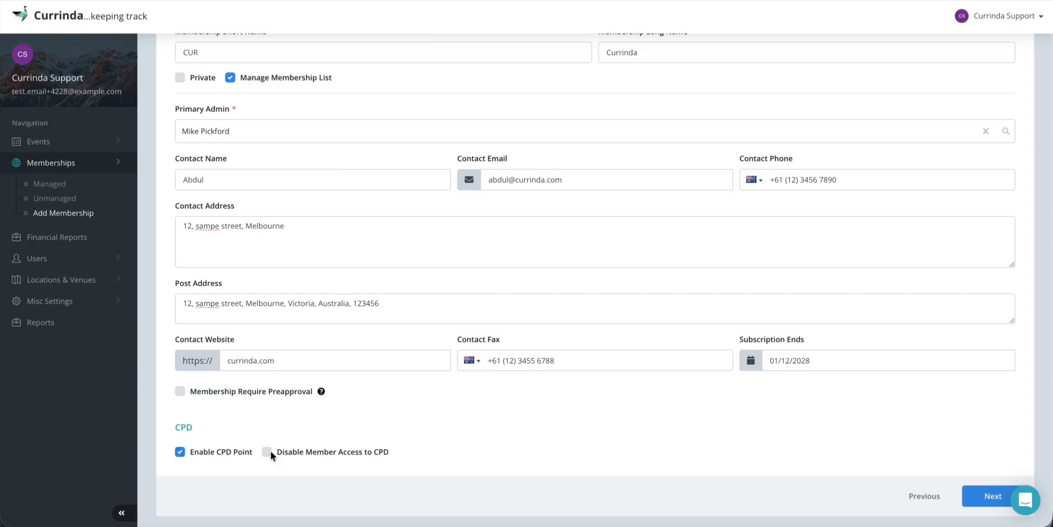
scroll(285, 456, "down", 1)
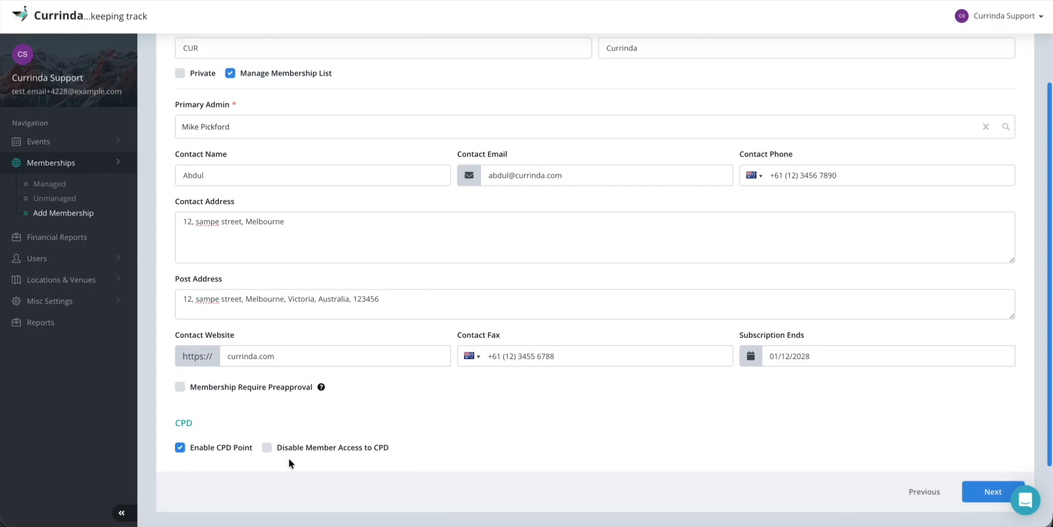
scroll(288, 458, "down", 2)
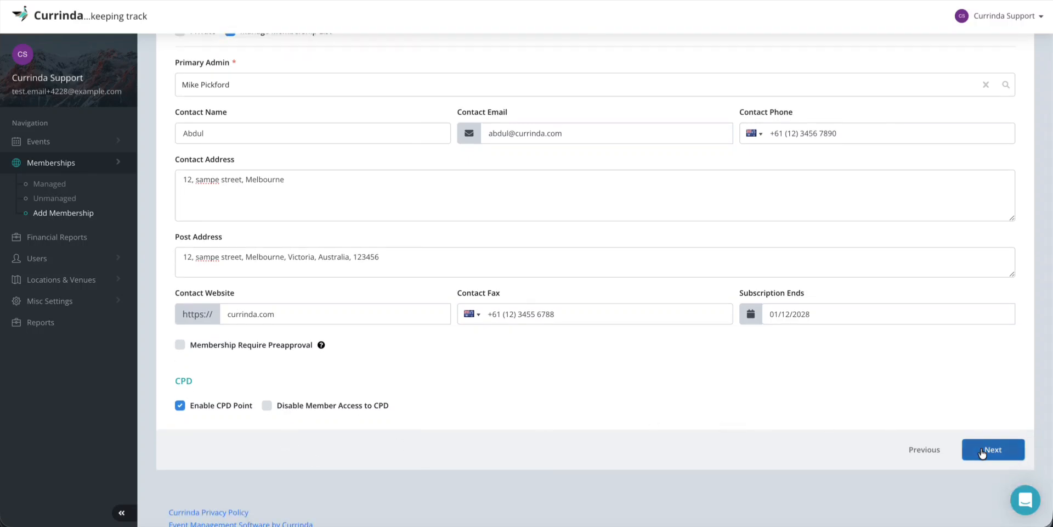
On Financial Details, set the currency to AUD and the tax amount to 5
left_click(1007, 454)
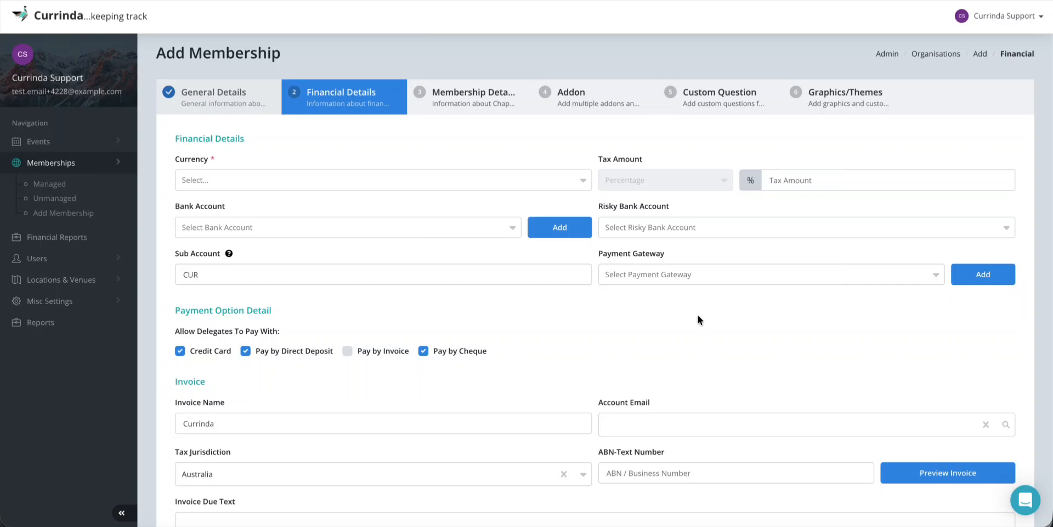
left_click(327, 179)
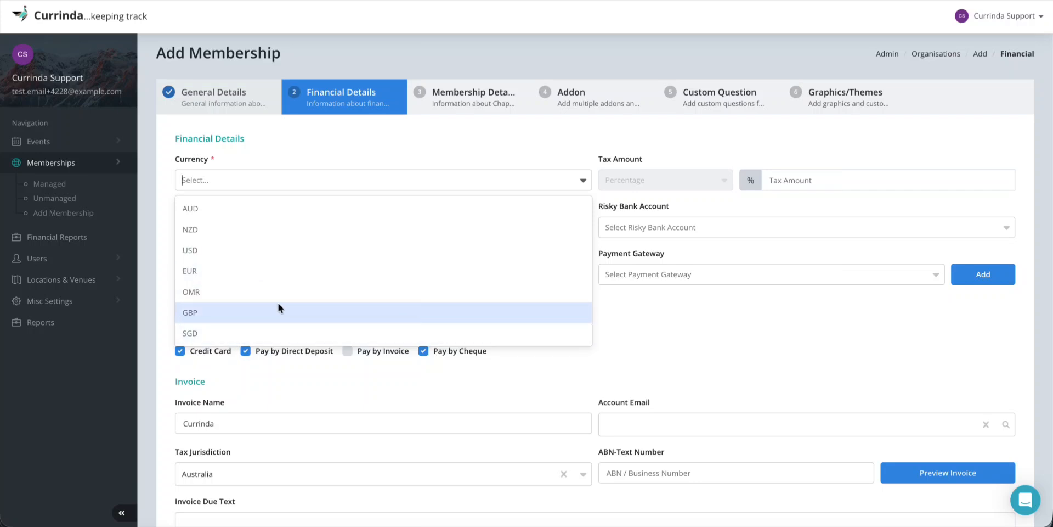
left_click(234, 208)
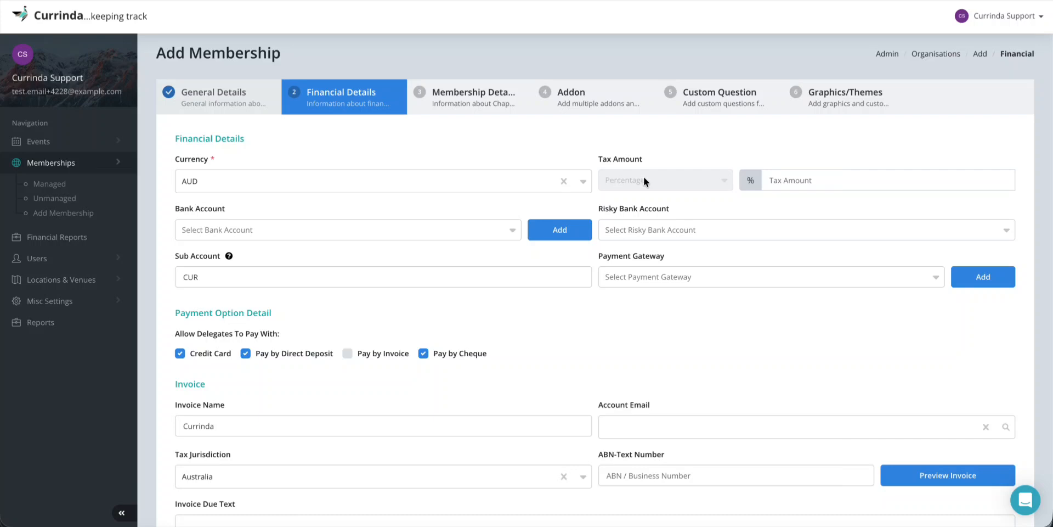
left_click(787, 177)
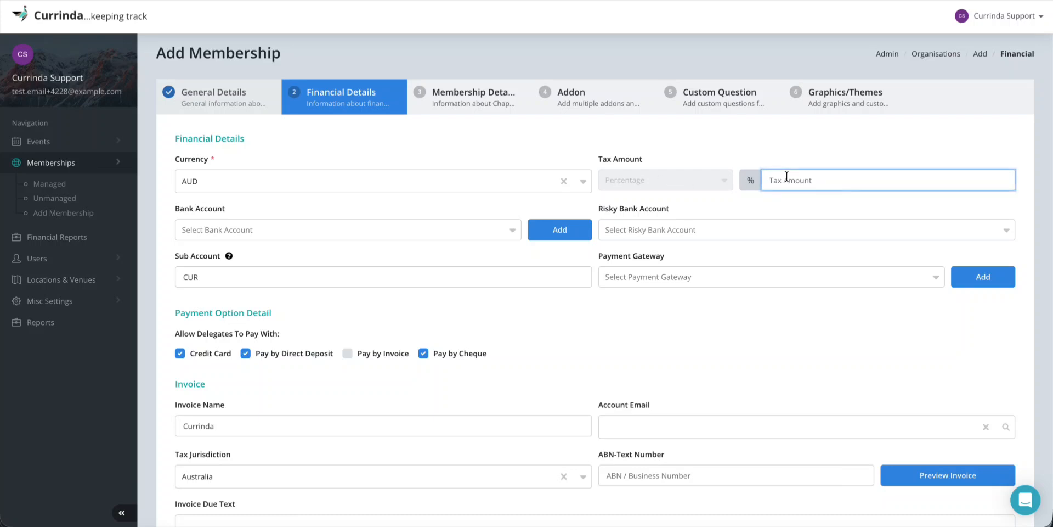
type("5")
left_click(749, 202)
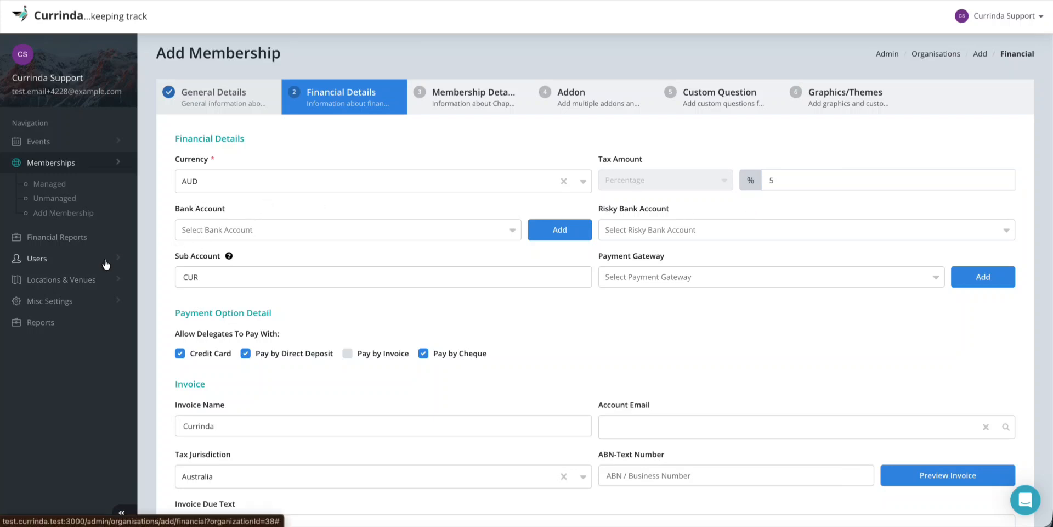
Expand and collapse the miscellaneous settings pages, then bring up the bank account list
left_click(52, 301)
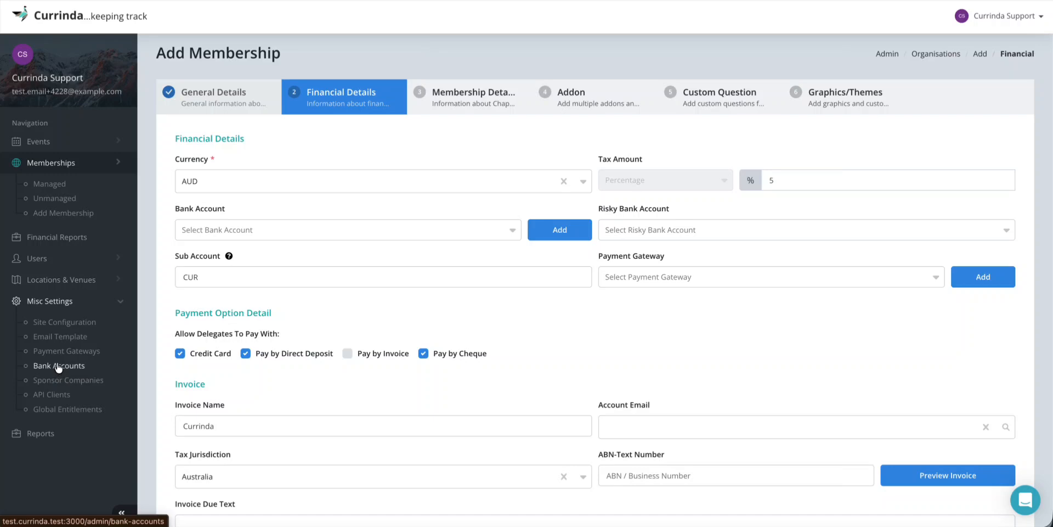
left_click(88, 304)
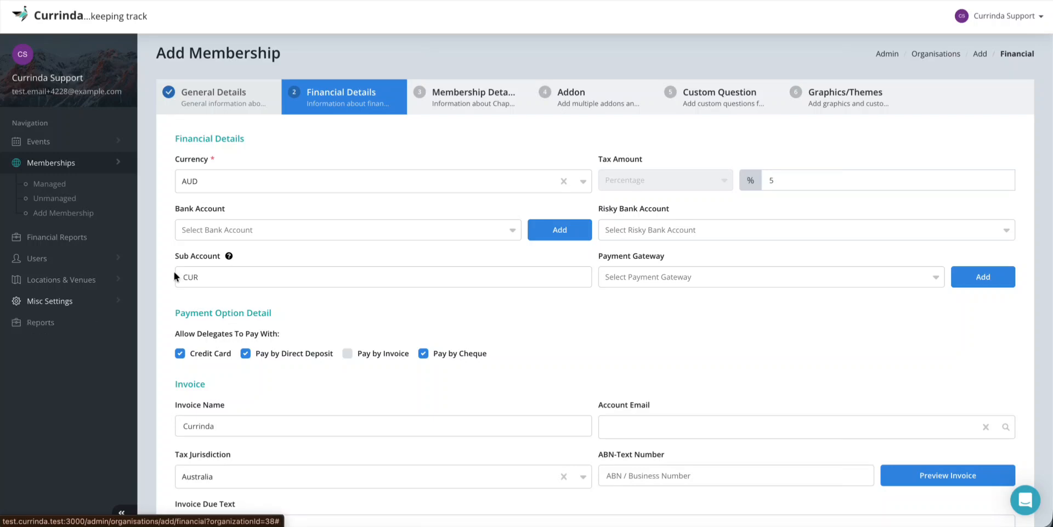
left_click(361, 229)
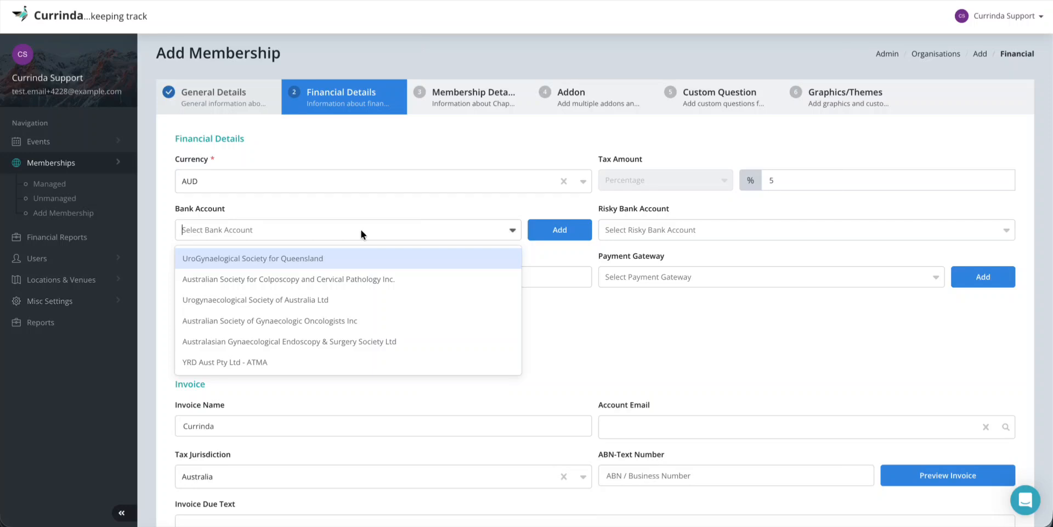
Select the UroGynaecological Society for Queensland row in the bank account manager
left_click(541, 212)
left_click(331, 229)
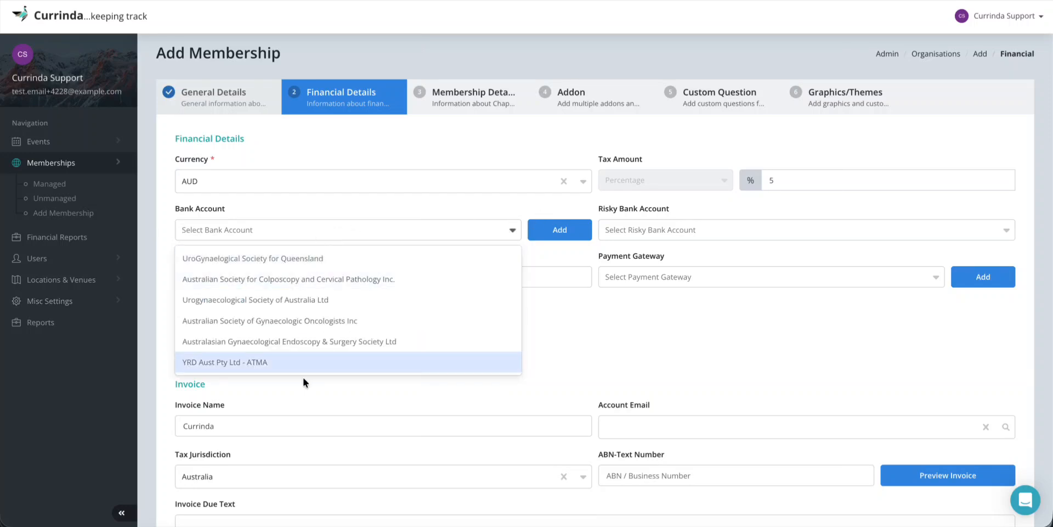
left_click(459, 206)
left_click(560, 230)
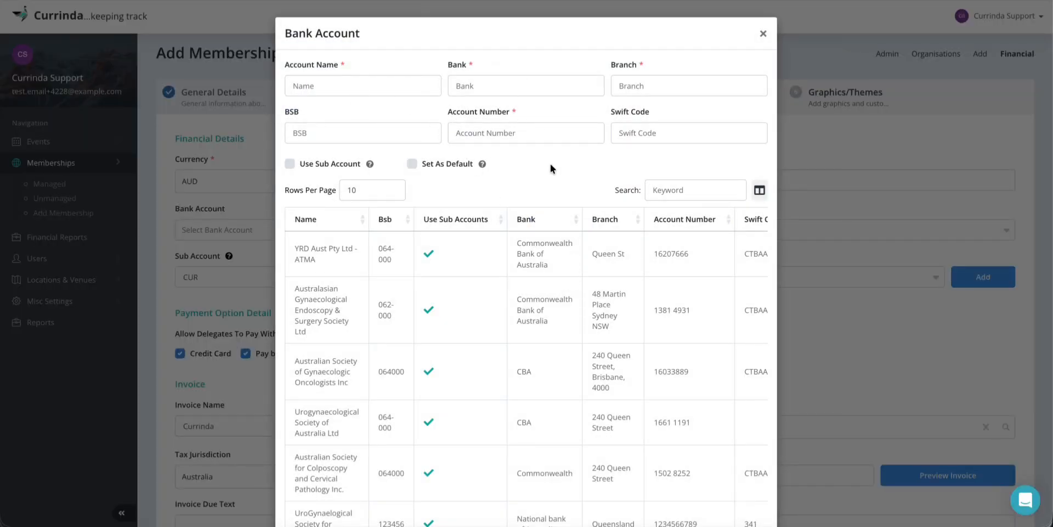
scroll(534, 326, "down", 2)
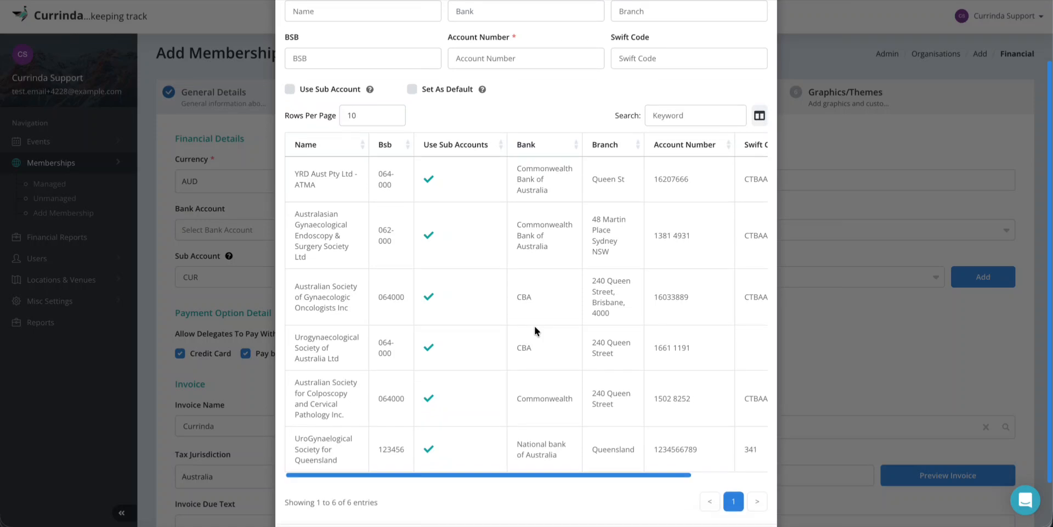
scroll(534, 326, "right", 2)
scroll(534, 326, "left", 2)
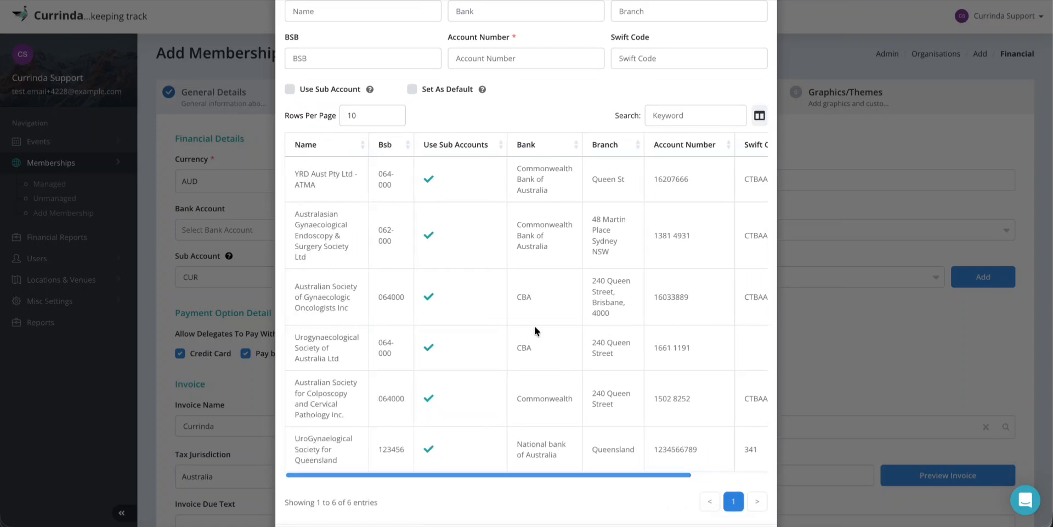
scroll(534, 326, "right", 2)
scroll(367, 279, "left", 2)
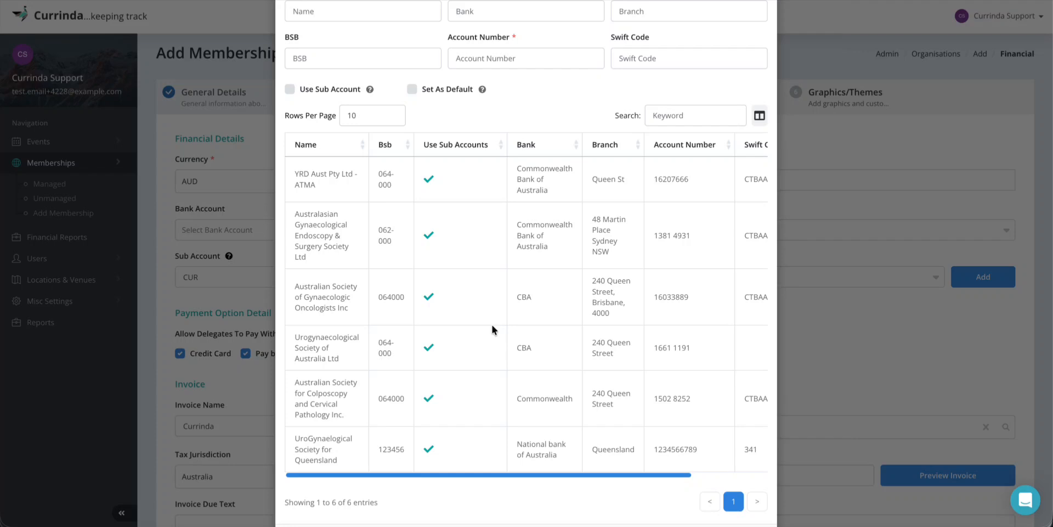
scroll(492, 325, "right", 2)
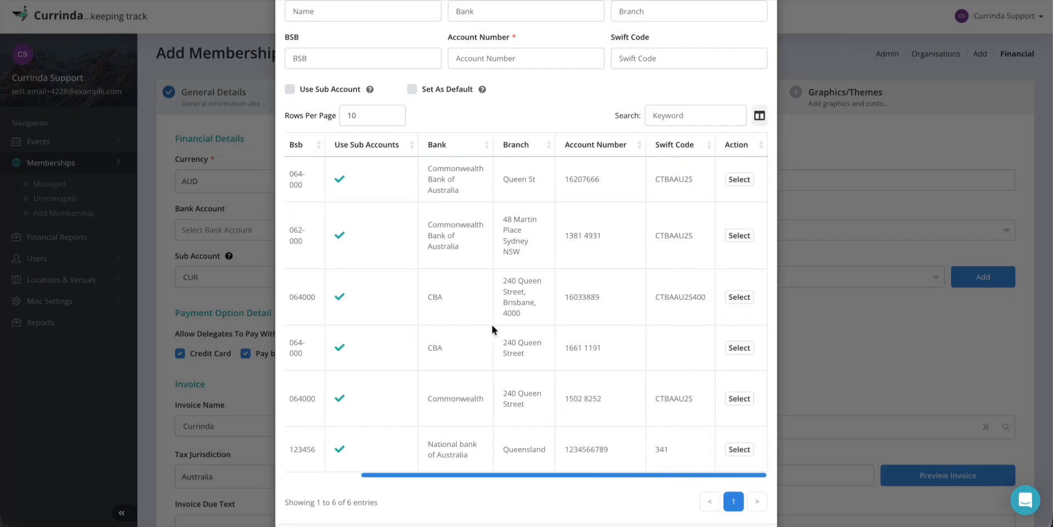
scroll(685, 310, "left", 2)
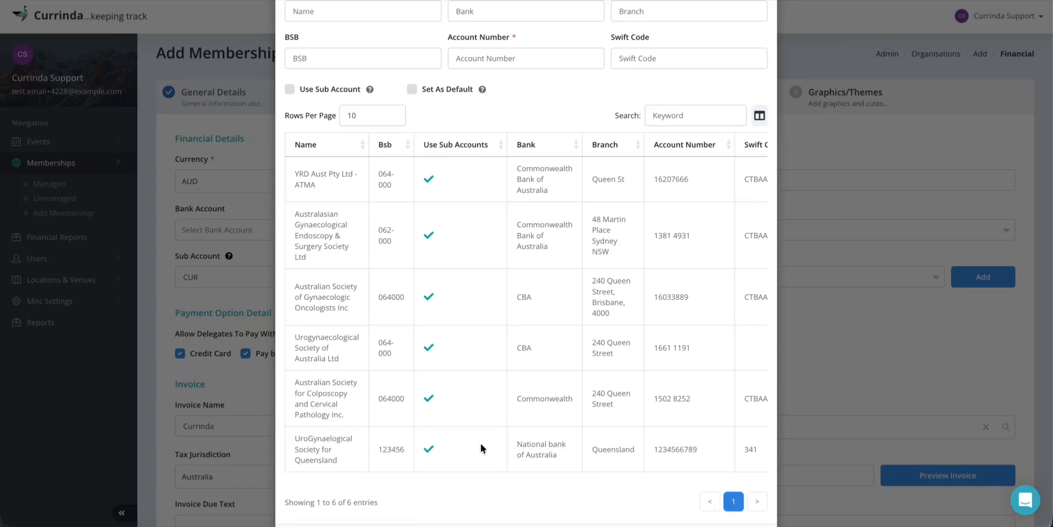
scroll(480, 442, "right", 2)
left_click(741, 447)
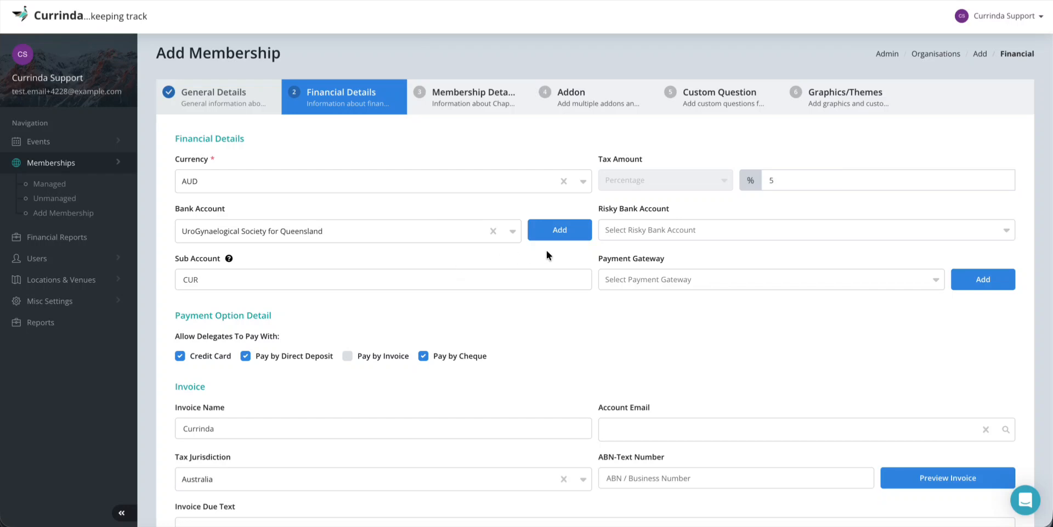
Choose Urogynaecological Society of Australia Ltd in the Risky Bank Account dropdown
left_click(672, 230)
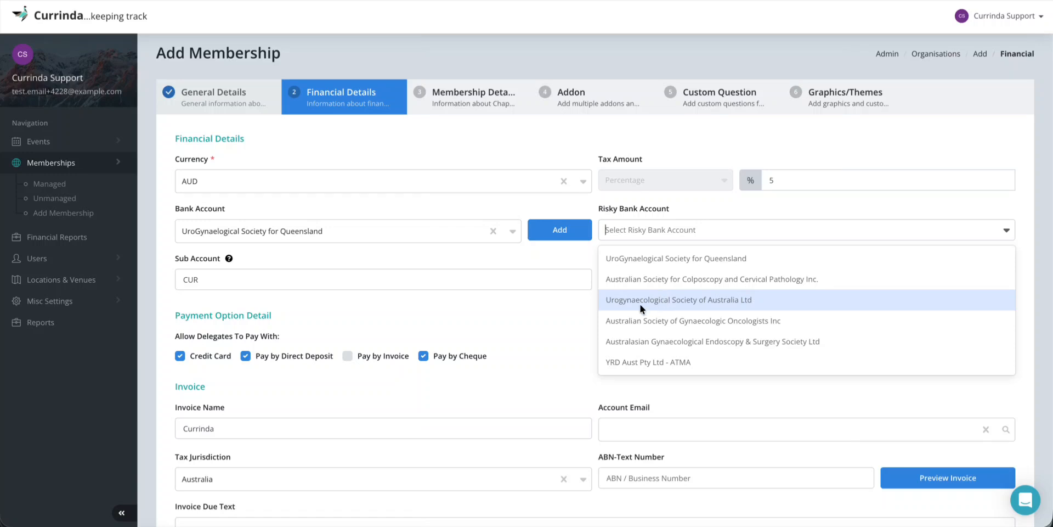
left_click(735, 301)
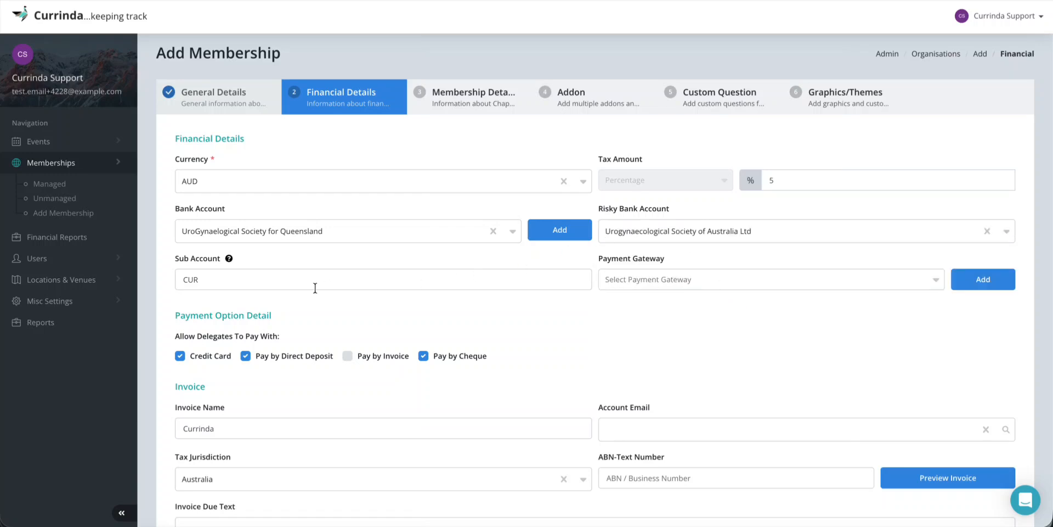
Open the payment gateway manager listing Eway, paypal testing, ASN Payments Gateway and ASN Secure Pay
mouse_move(230, 258)
left_click(198, 282)
left_click(235, 293)
left_click(52, 301)
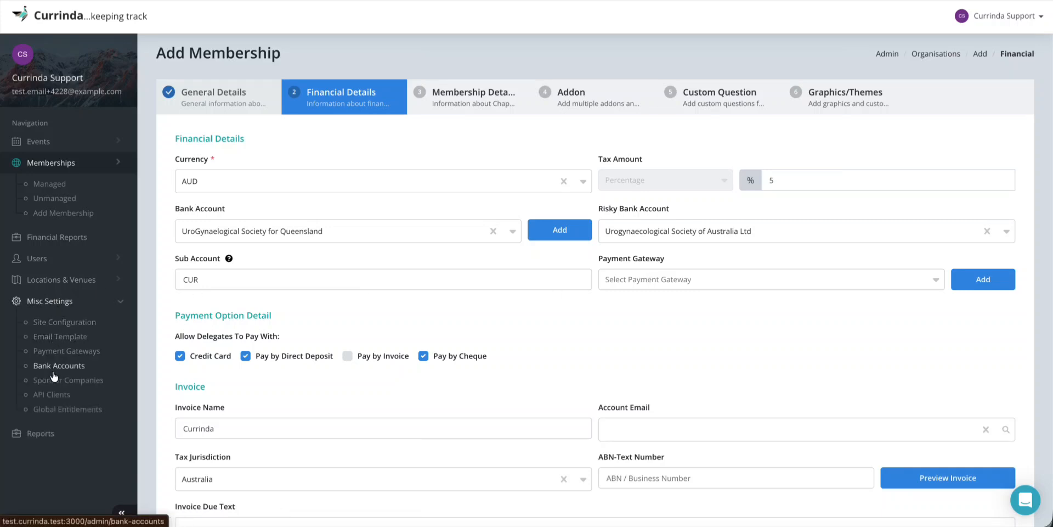
left_click(64, 301)
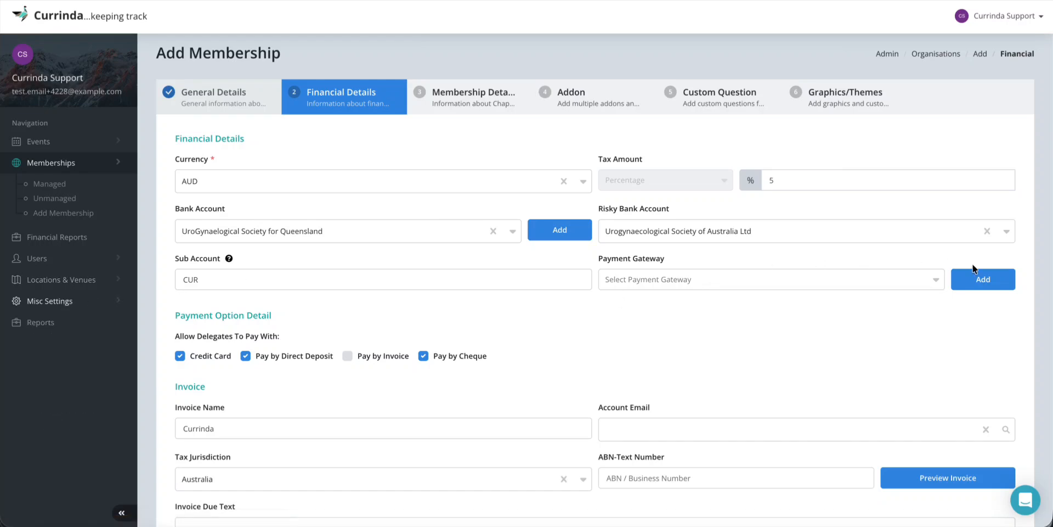
left_click(981, 279)
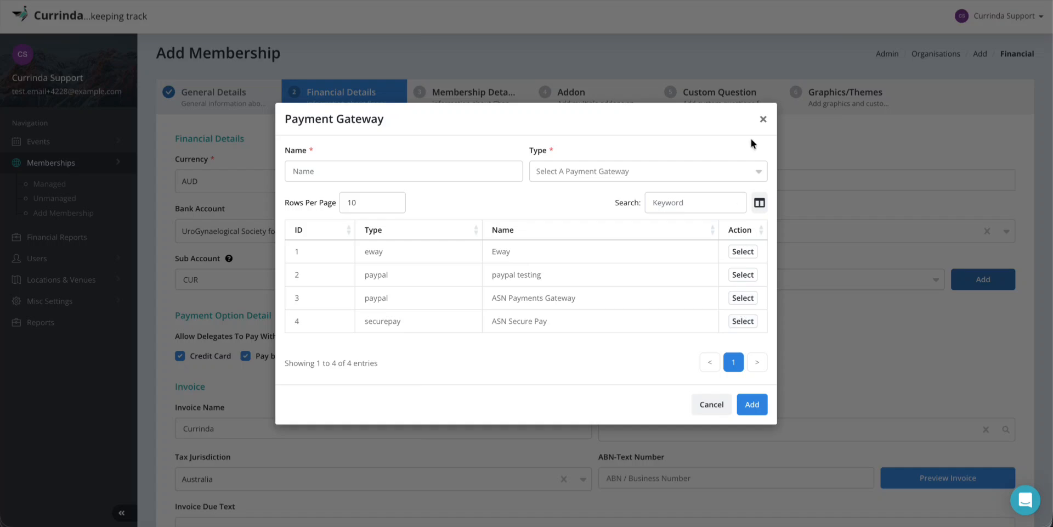
Close the gateway manager and pick ASN Secure Pay from the Payment Gateway dropdown
left_click(763, 120)
left_click(765, 277)
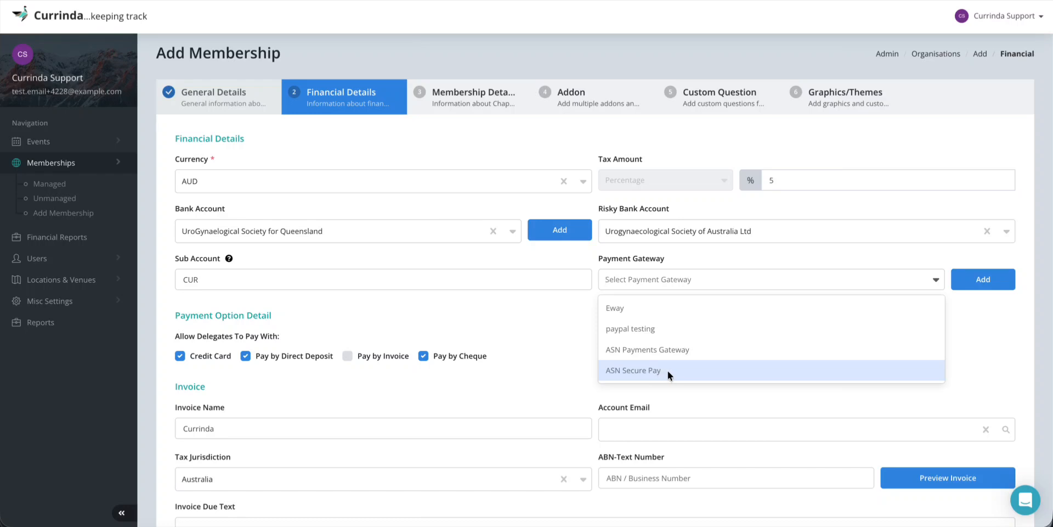
left_click(637, 372)
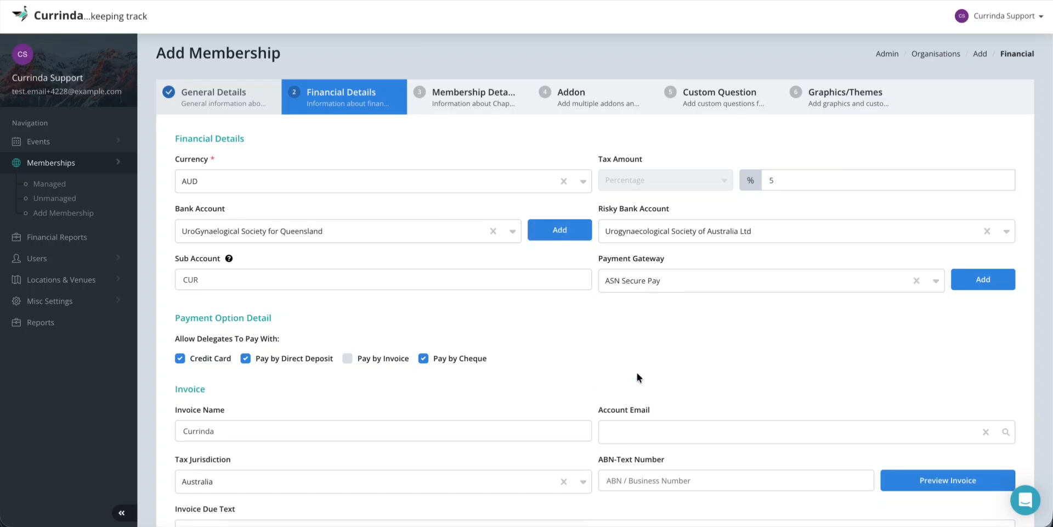
scroll(511, 311, "down", 1)
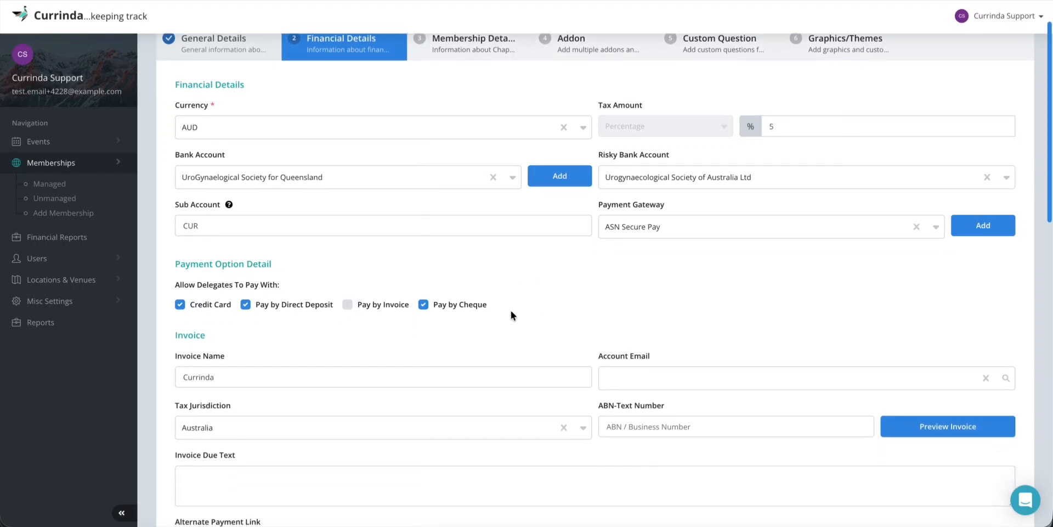
scroll(511, 315, "down", 1)
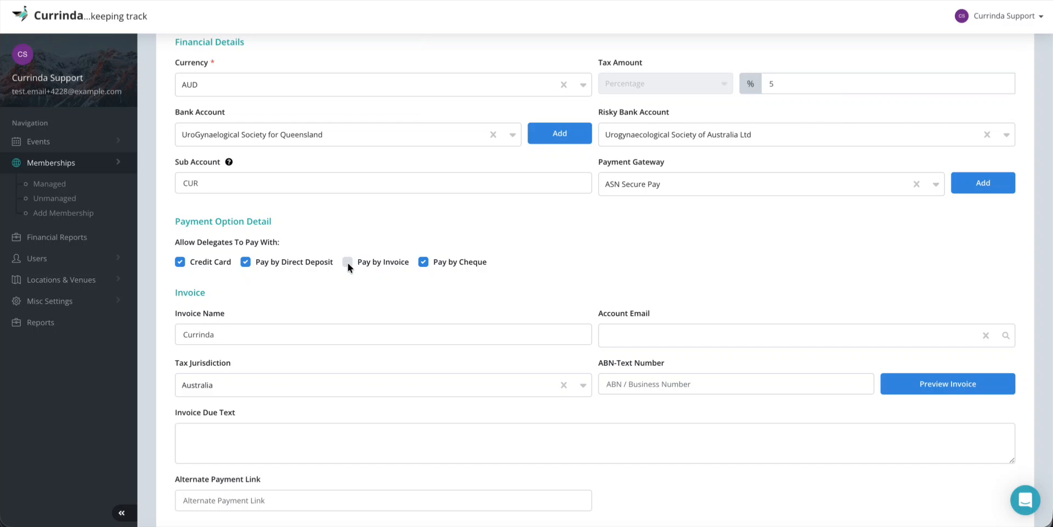
Search for the matching user by name and set their address as the invoice account e-mail
scroll(457, 285, "down", 1)
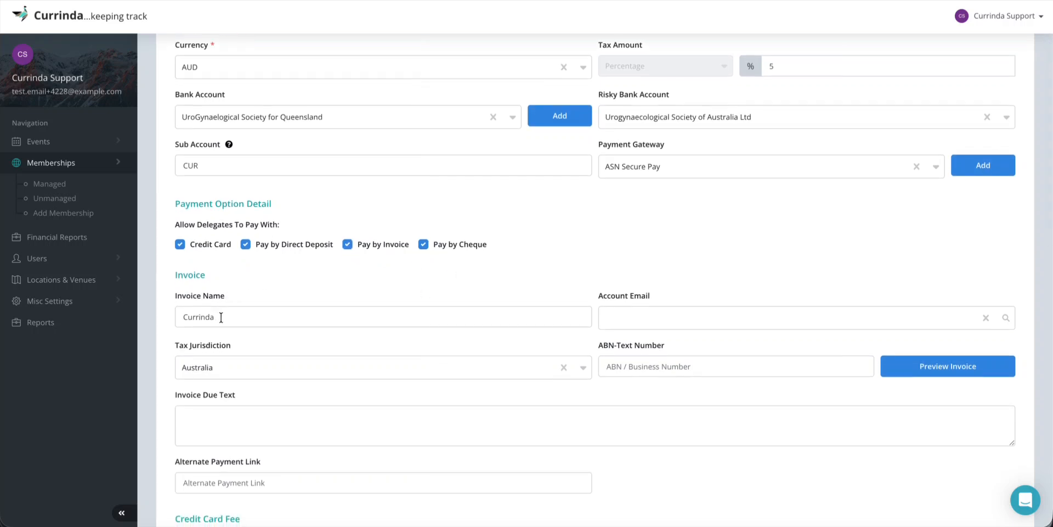
left_click(644, 317)
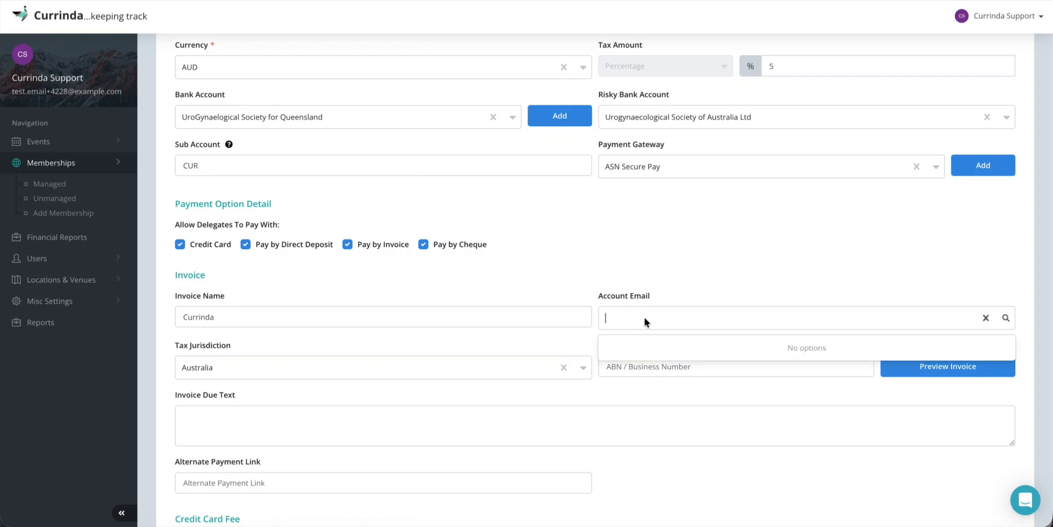
type("mike")
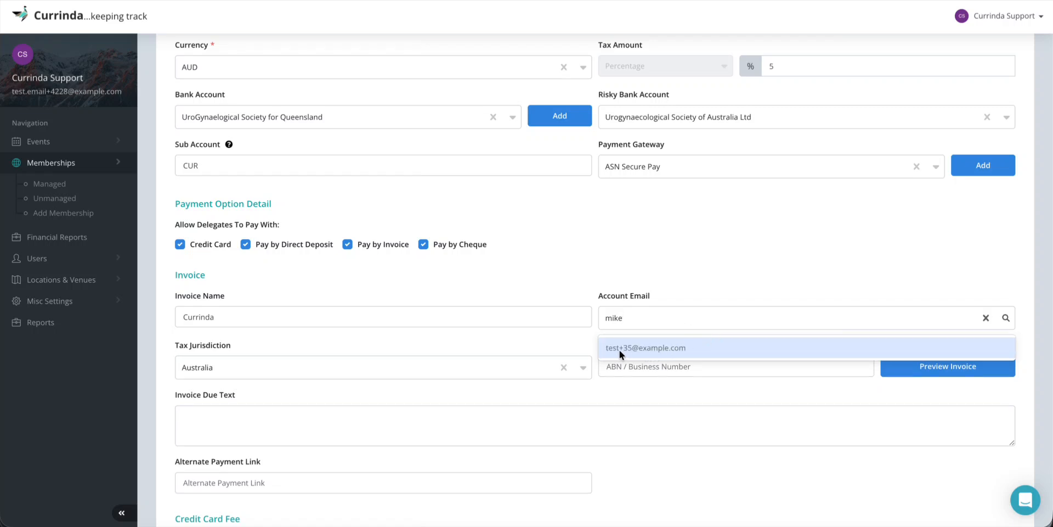
left_click(621, 348)
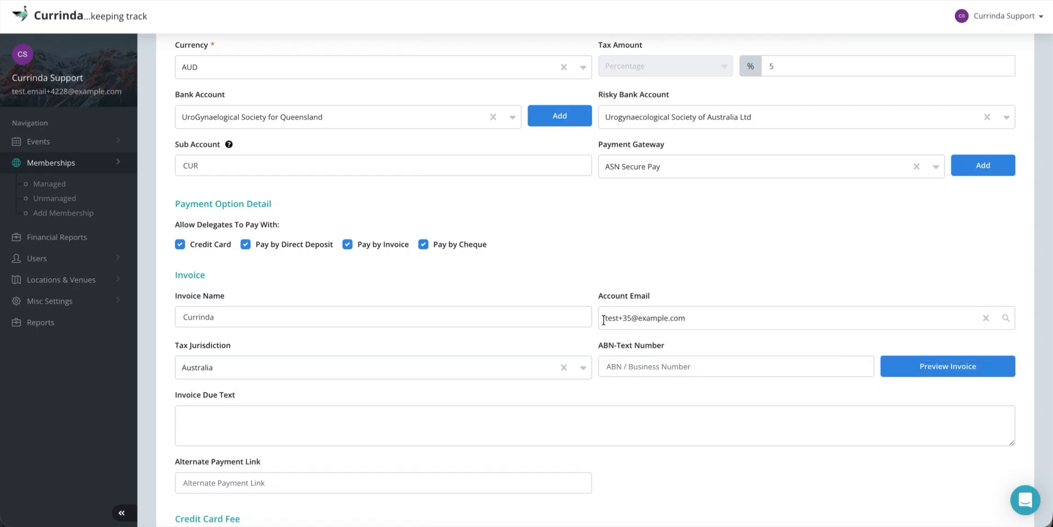
scroll(527, 352, "down", 1)
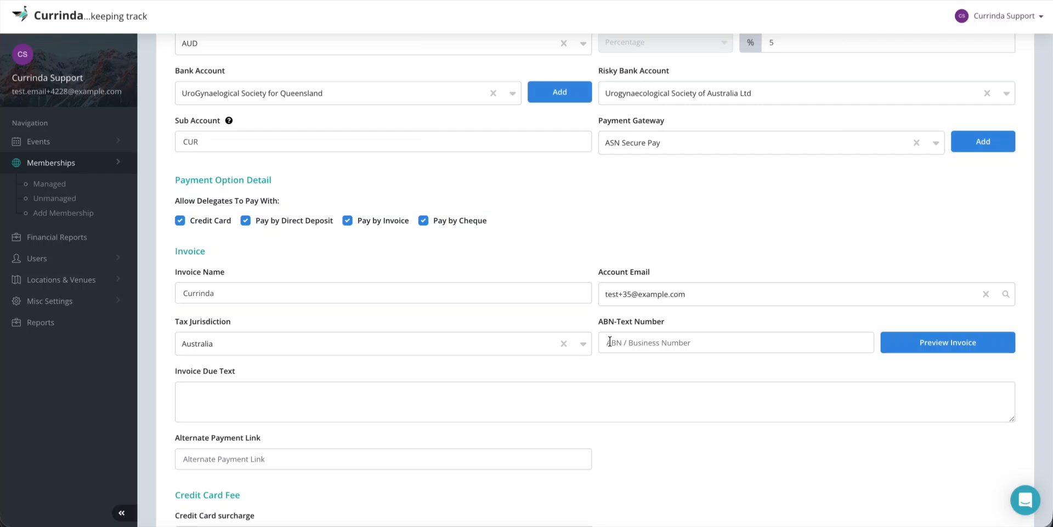
left_click(635, 345)
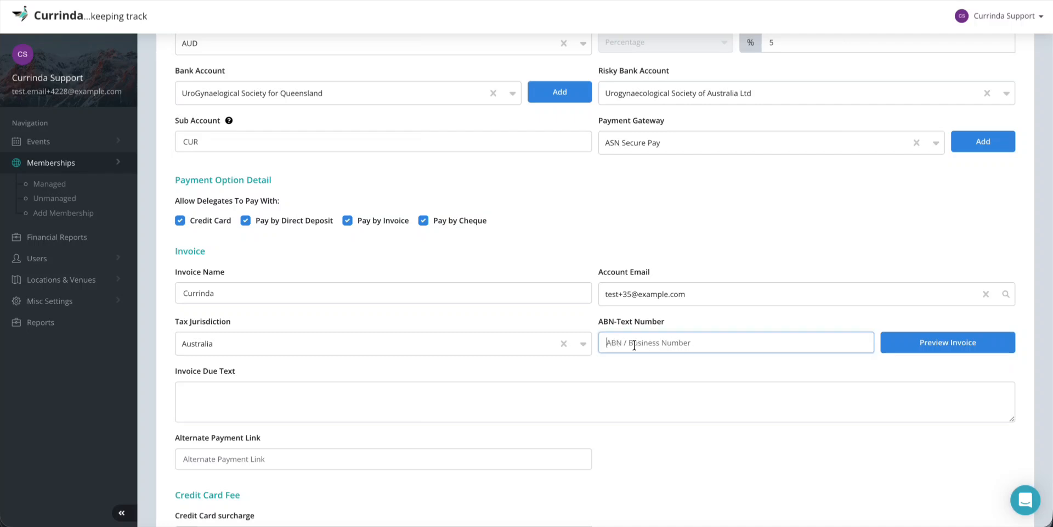
type("1234455")
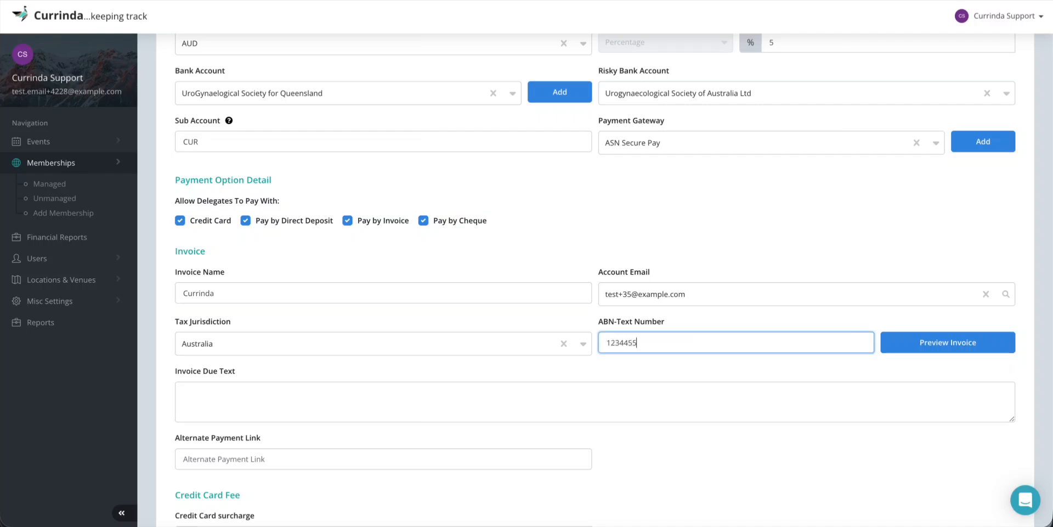
type("78889")
scroll(418, 368, "down", 1)
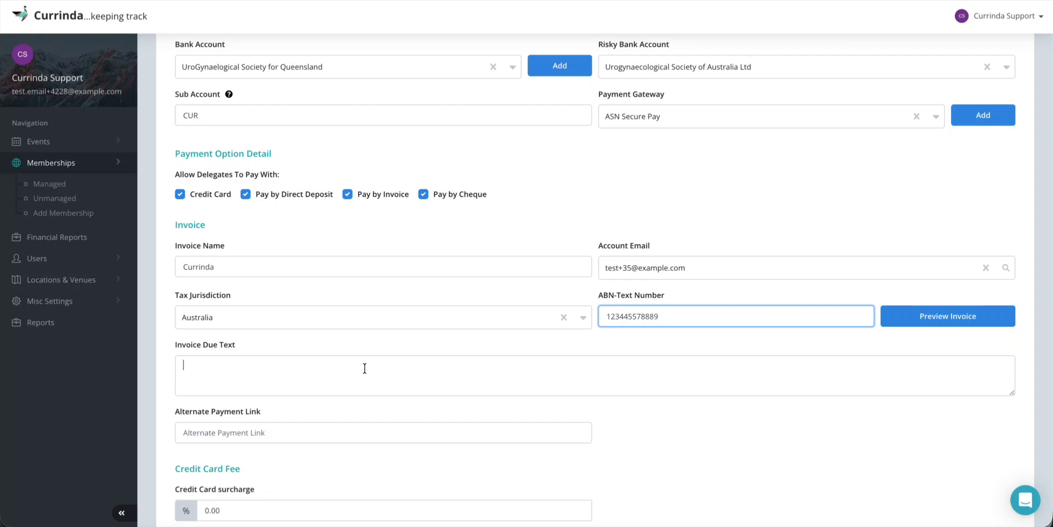
Set the invoice due text to 'Please make sure this is paid latest by 1st January 2026.'
left_click(365, 368)
type("Please ")
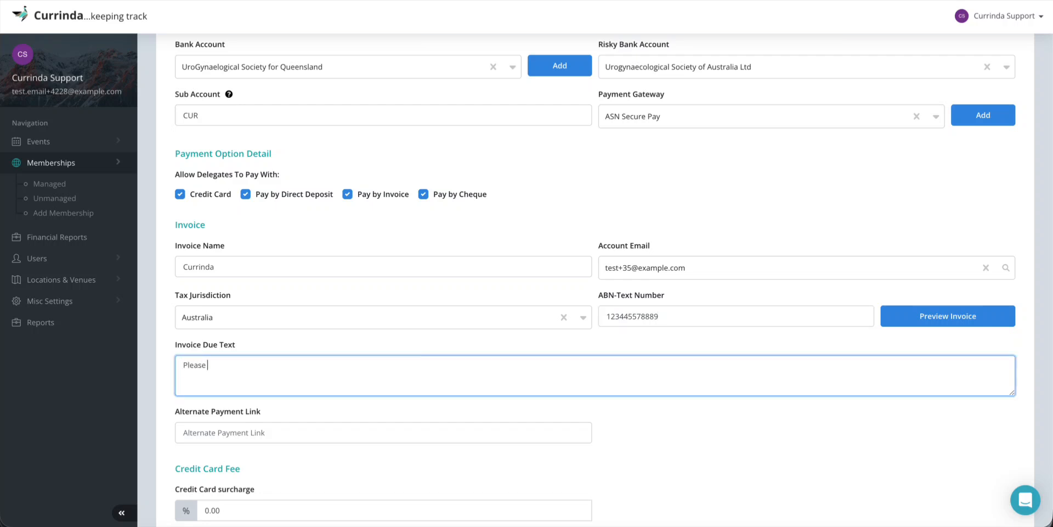
type("make sure this is paid latest by ")
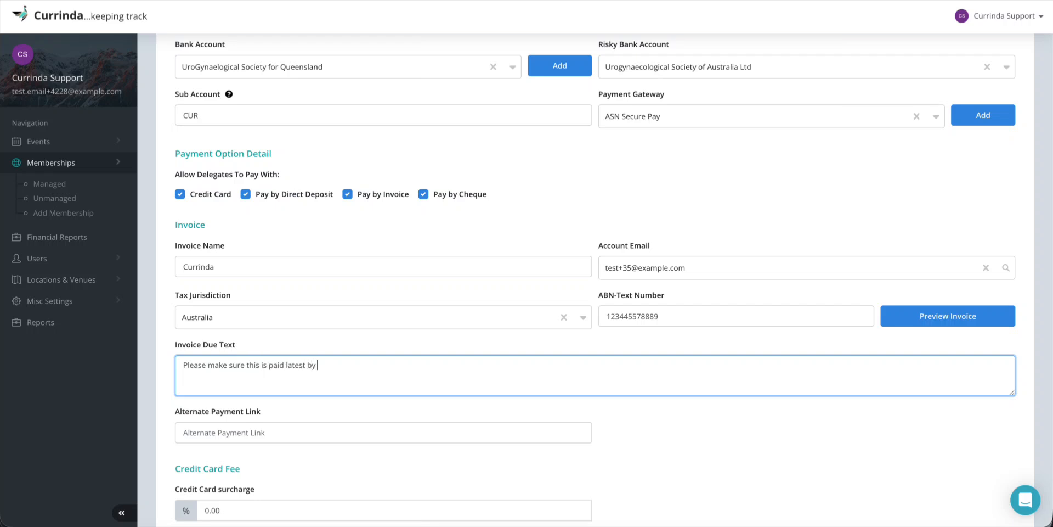
type("1st")
key("BackSpace")
type("January 2026.")
left_click(655, 341)
scroll(655, 340, "down", 1)
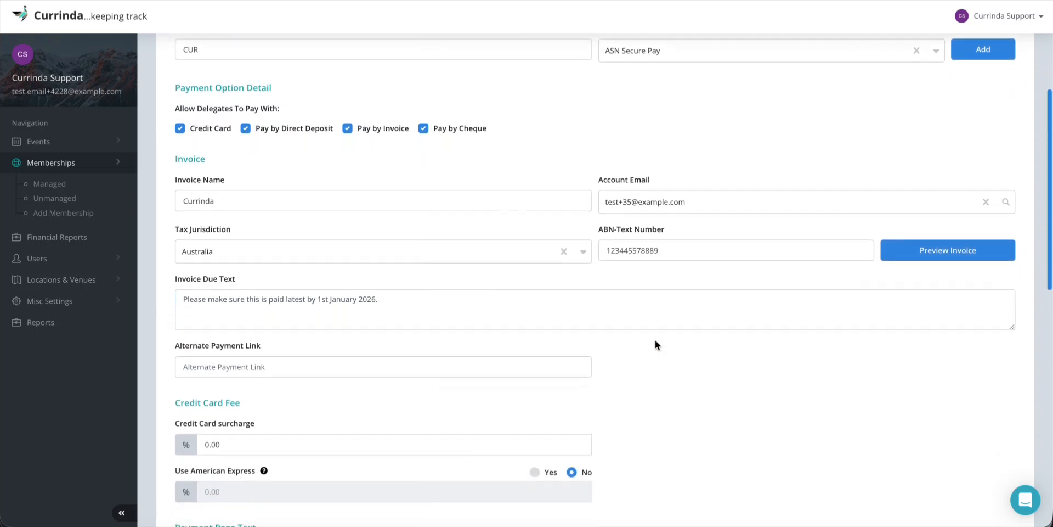
left_click(947, 238)
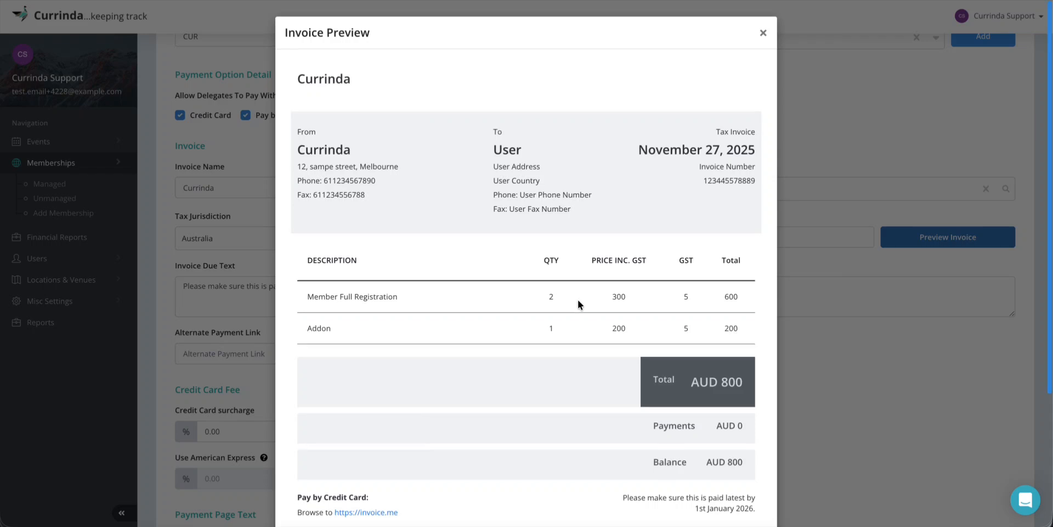
scroll(577, 300, "down", 3)
scroll(577, 300, "down", 2)
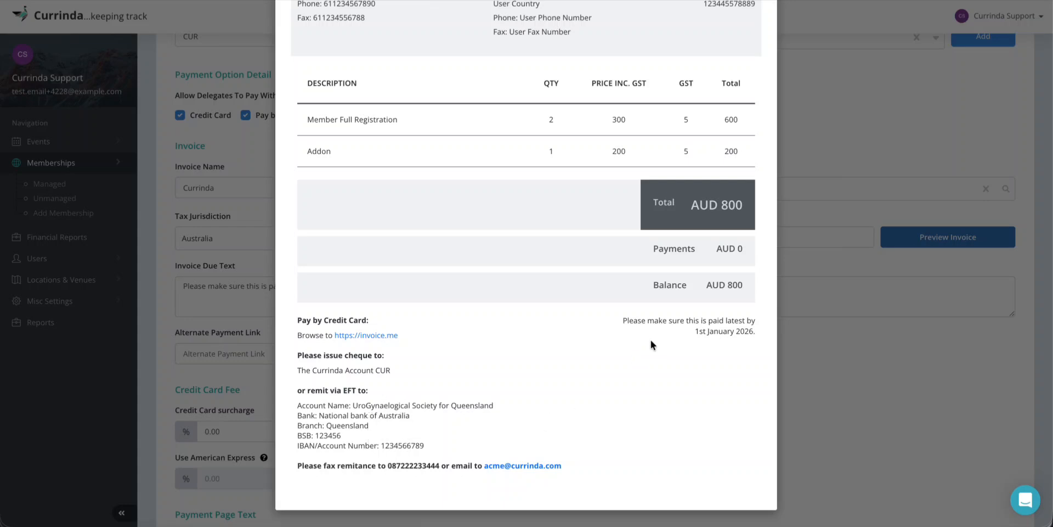
left_click_drag(622, 320, 762, 331)
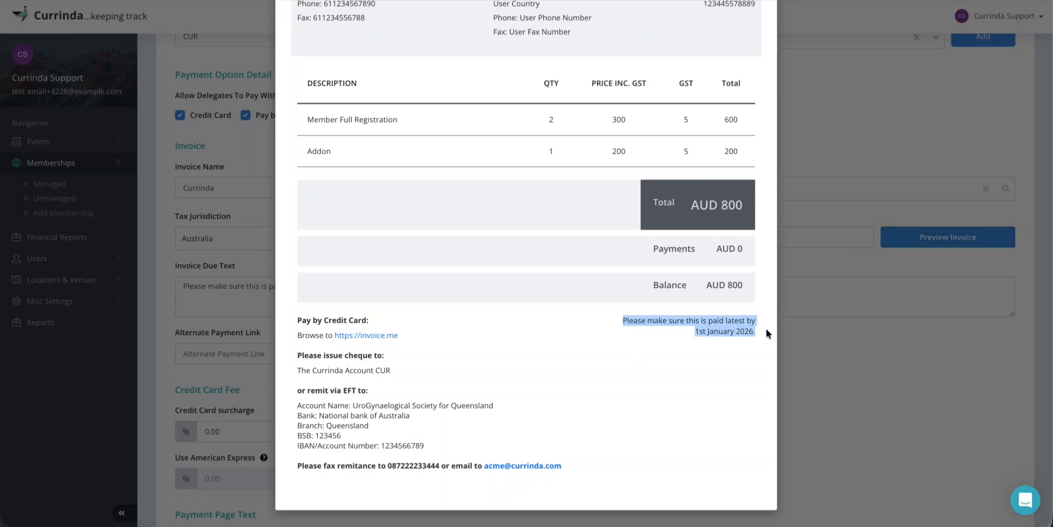
scroll(716, 120, "up", 5)
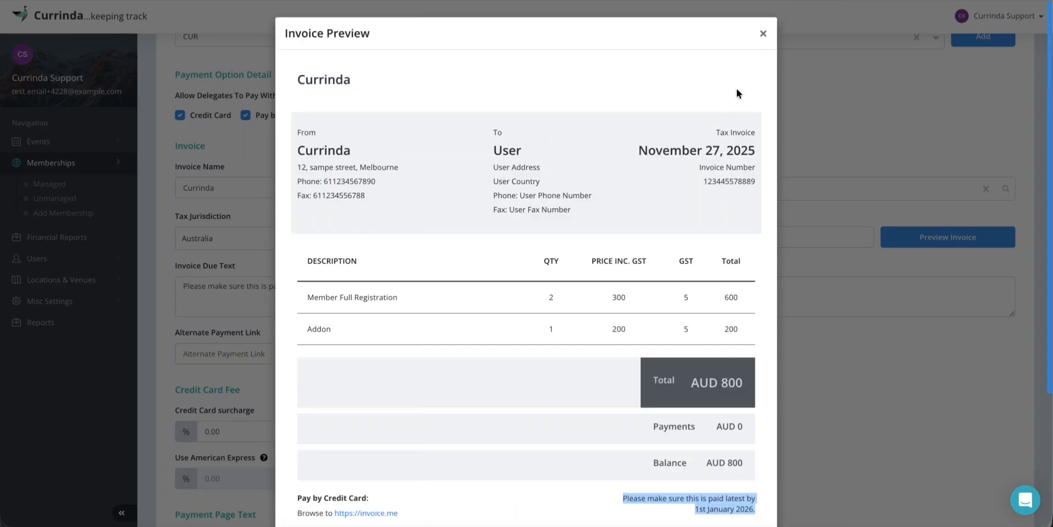
left_click(760, 33)
scroll(534, 363, "down", 1)
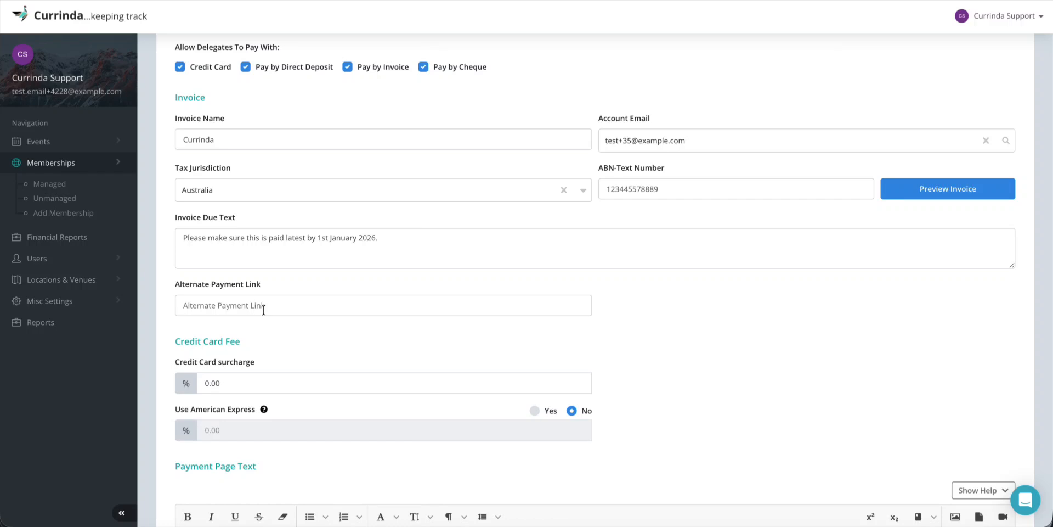
left_click(266, 306)
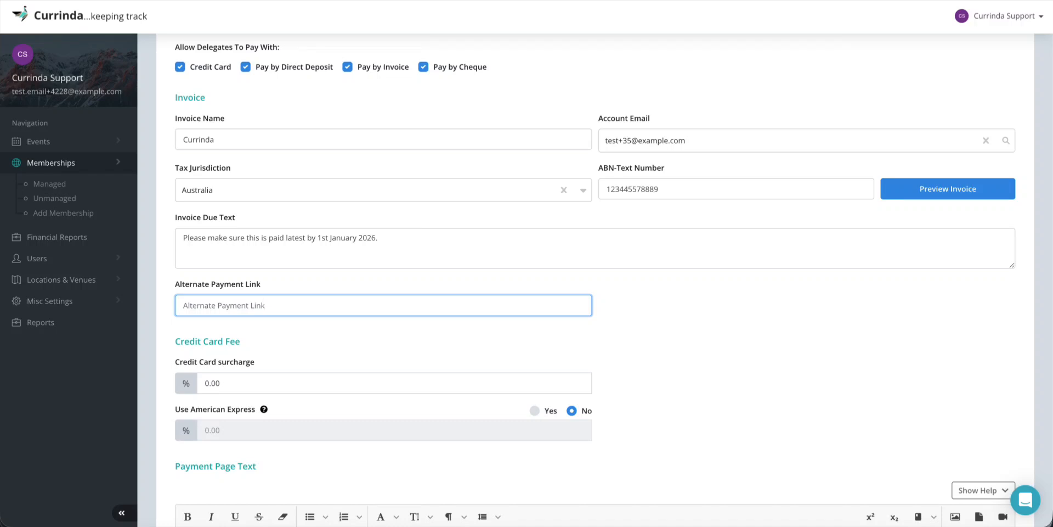
type("https://fast.com")
left_click(301, 340)
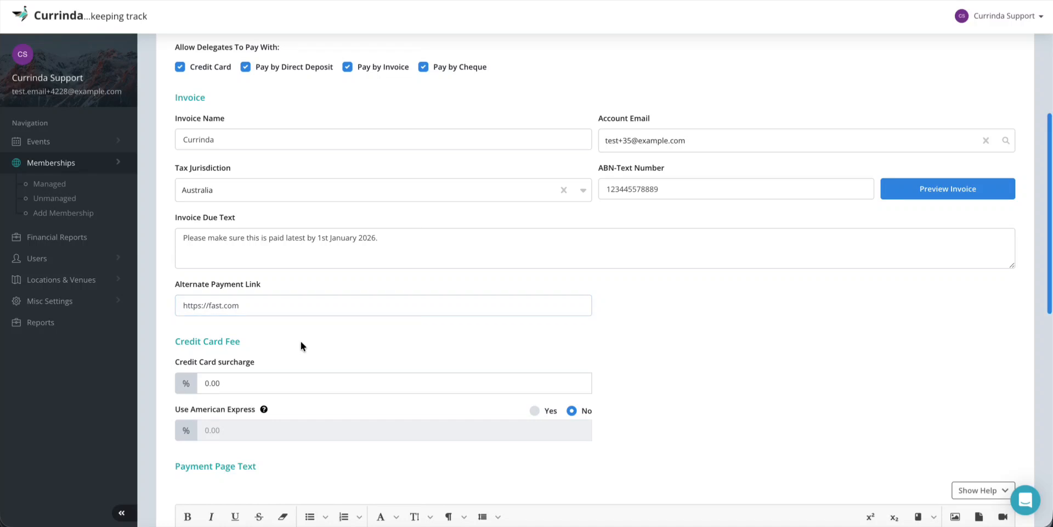
scroll(301, 340, "down", 2)
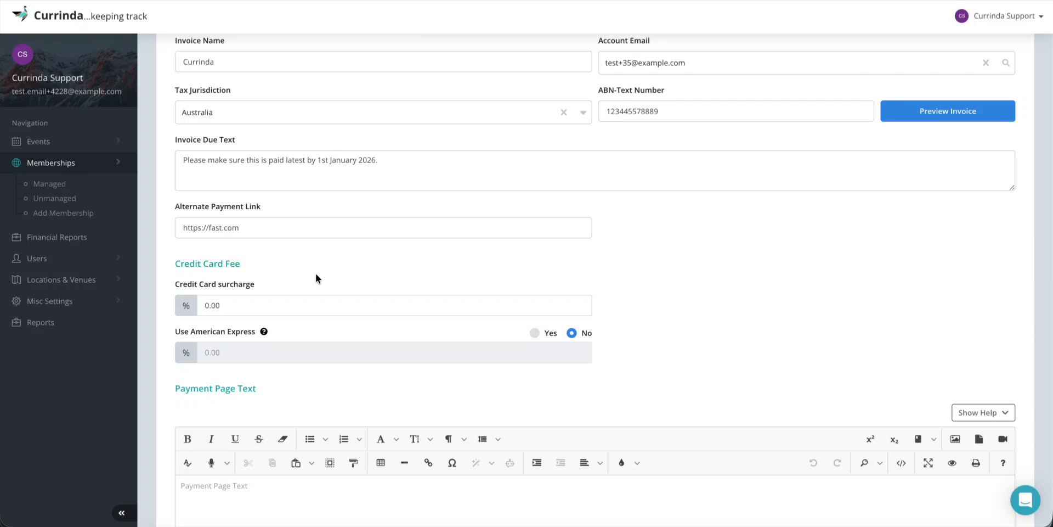
Set the credit card surcharge to 1%
left_click(268, 305)
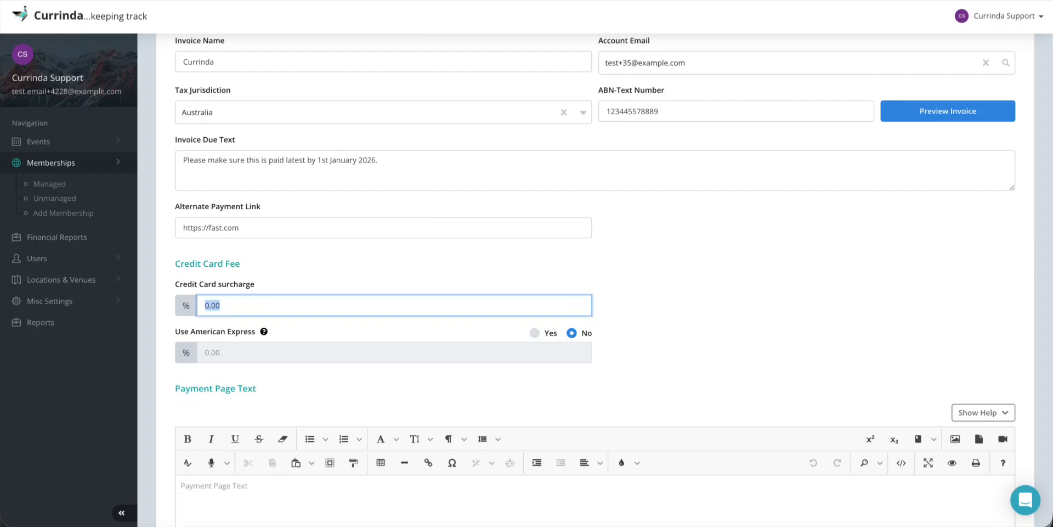
type("1")
left_click(316, 258)
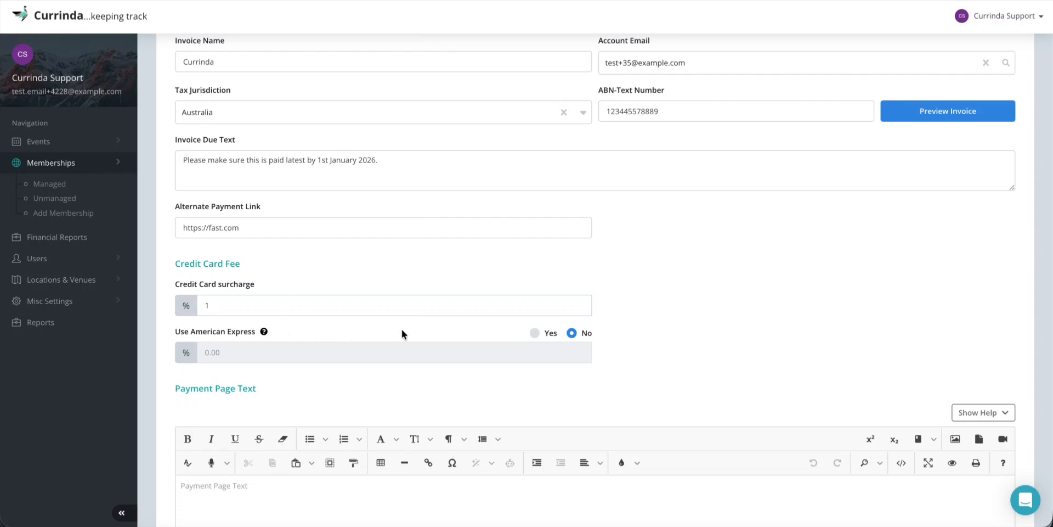
Turn on American Express payments with a 4% fee
left_click(534, 333)
left_click(254, 353)
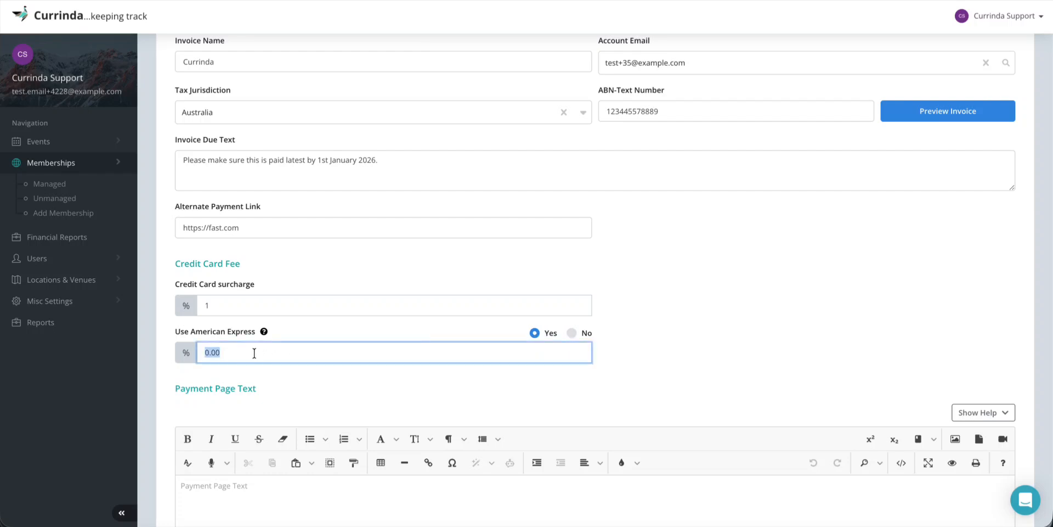
type("4")
mouse_move(266, 329)
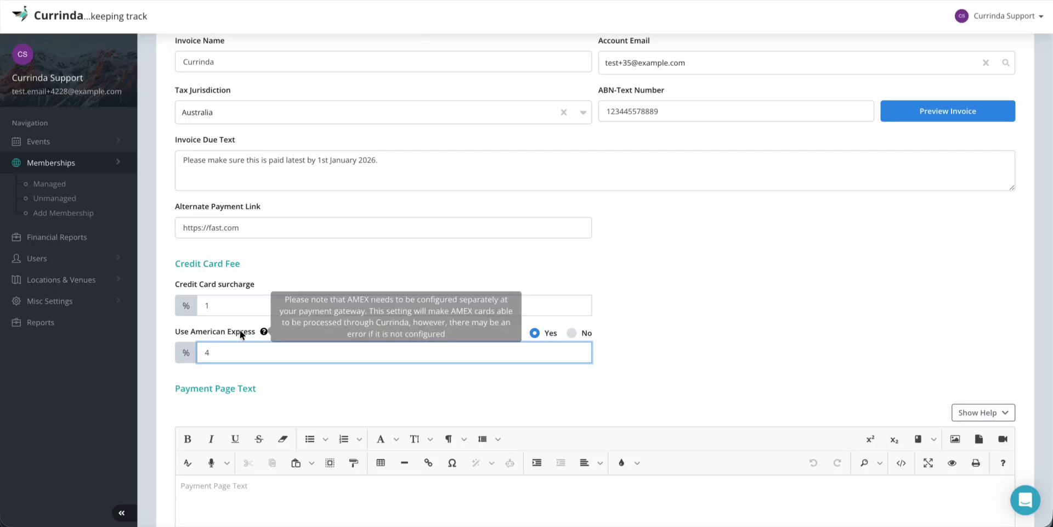
left_click(239, 331)
scroll(306, 331, "down", 3)
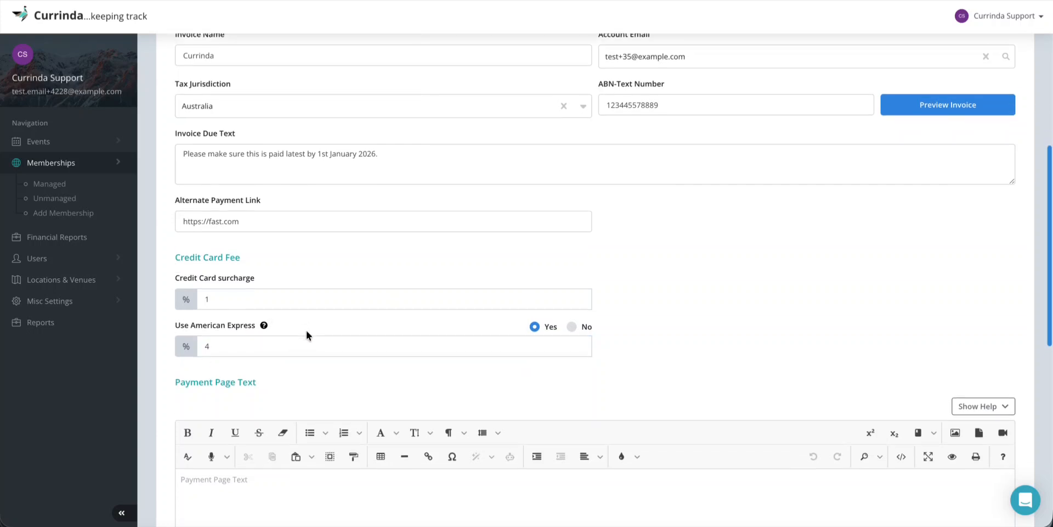
scroll(306, 330, "down", 3)
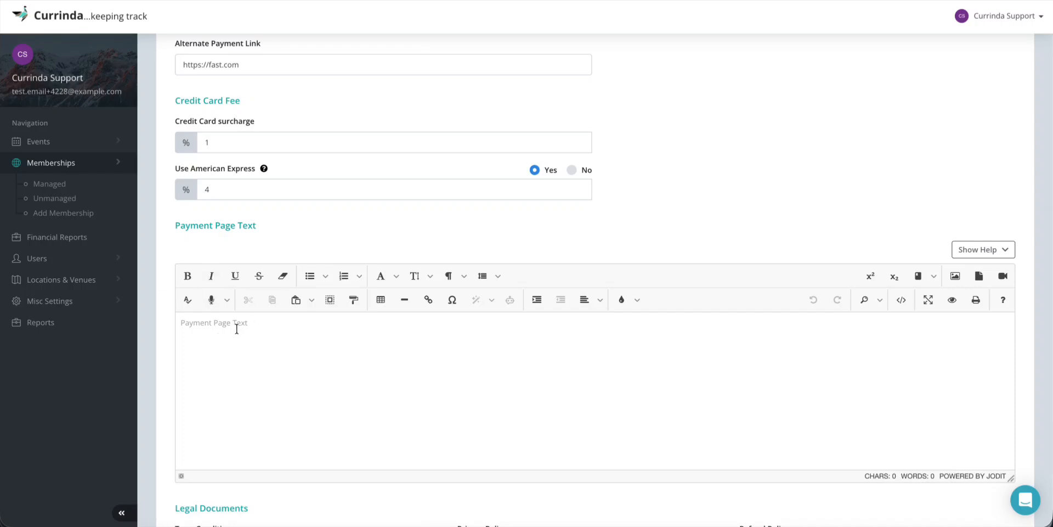
Write 'Please make sure to pay entire amounts in one go for the process to be really fast' as the Payment Page Text
left_click(243, 327)
type("Pl")
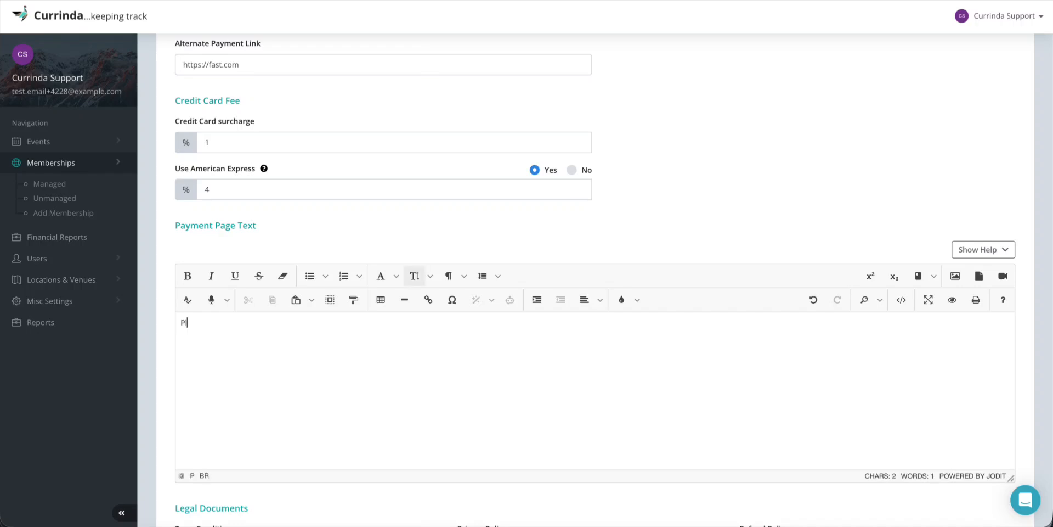
type("ease make sure")
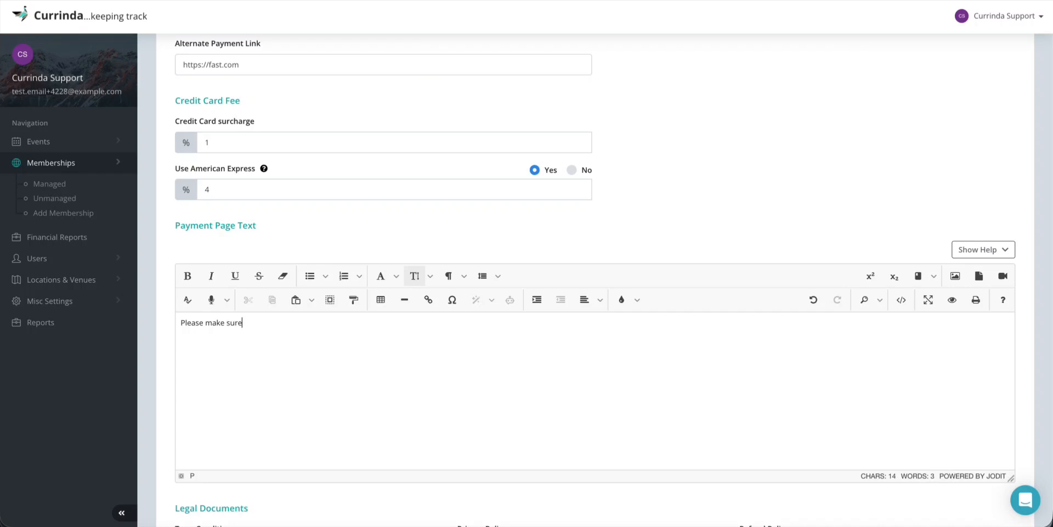
type(" to pay entire amounts in one go")
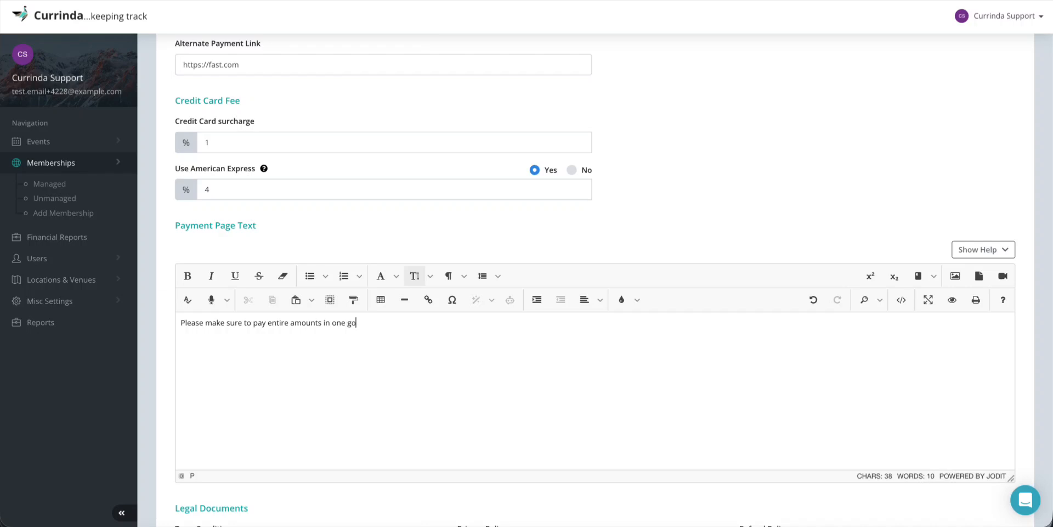
type(" for the process to be really fast.")
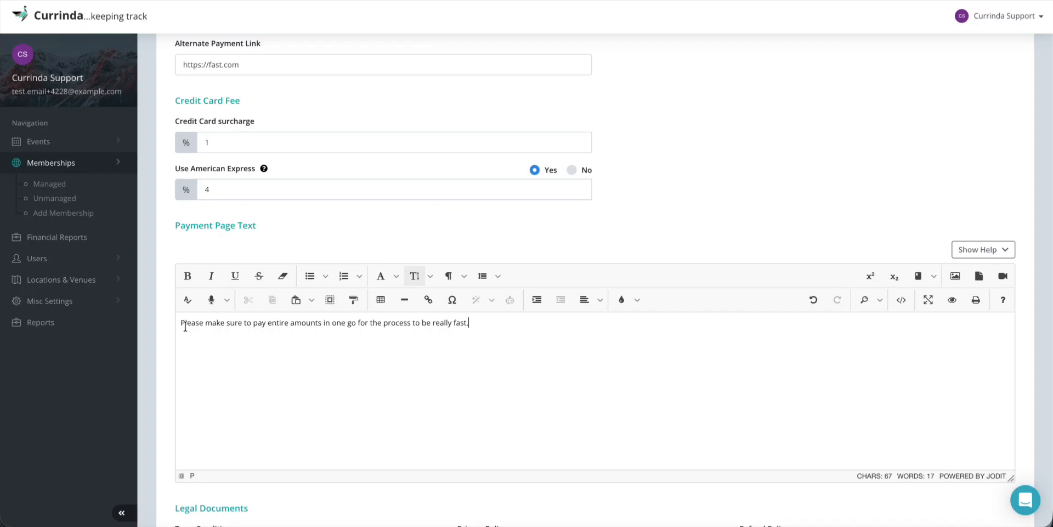
scroll(390, 387, "down", 1)
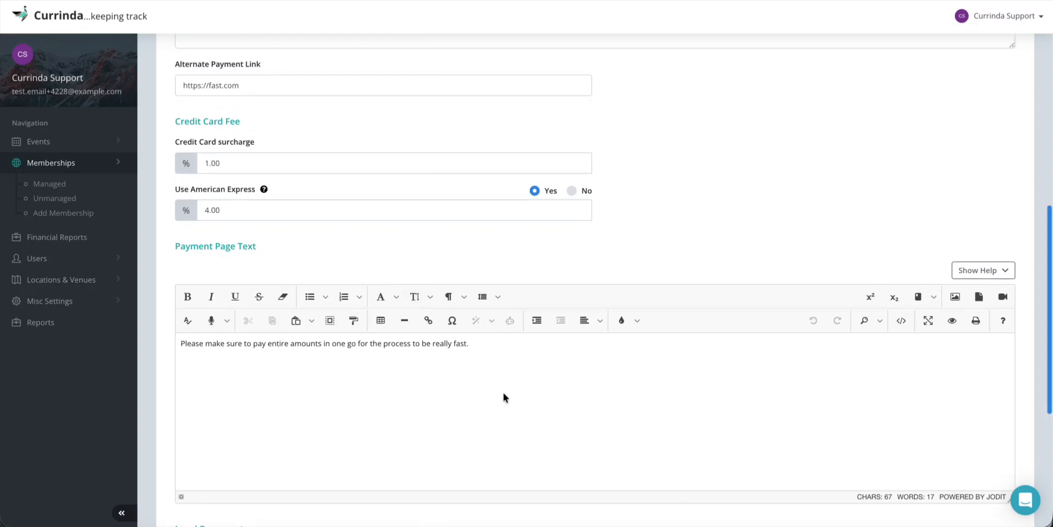
scroll(502, 393, "down", 2)
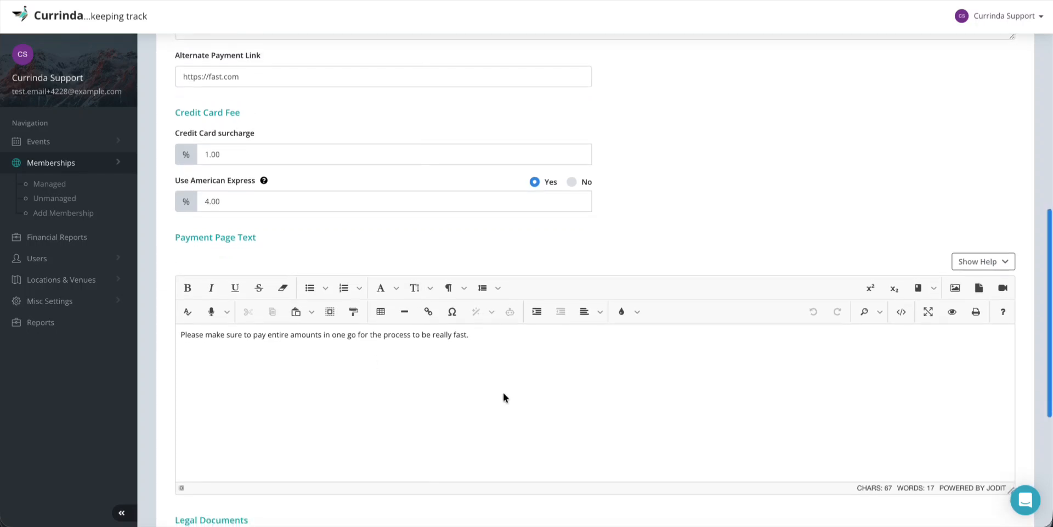
scroll(503, 394, "down", 3)
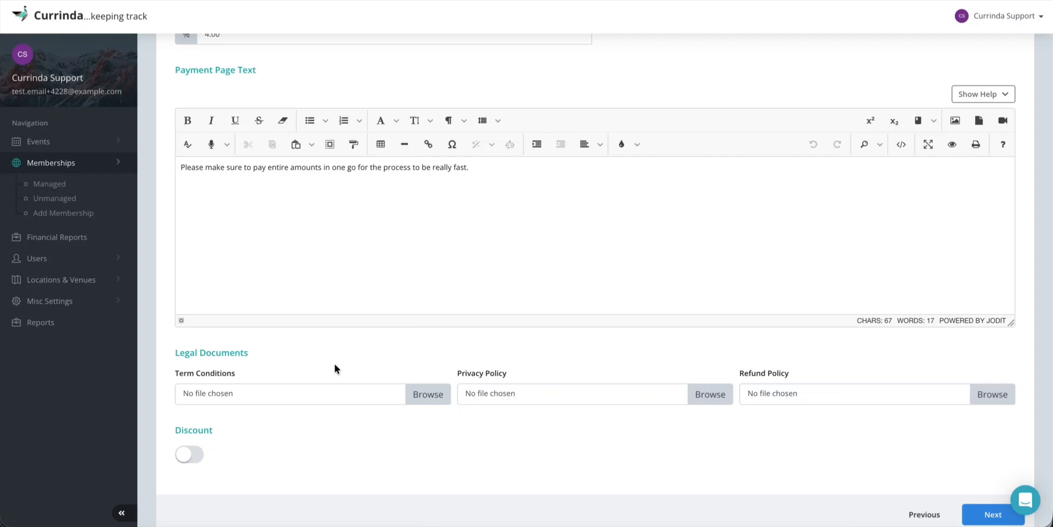
Upload Rough Document for General Findings in Audit.pdf as the Terms and Conditions document
left_click(416, 395)
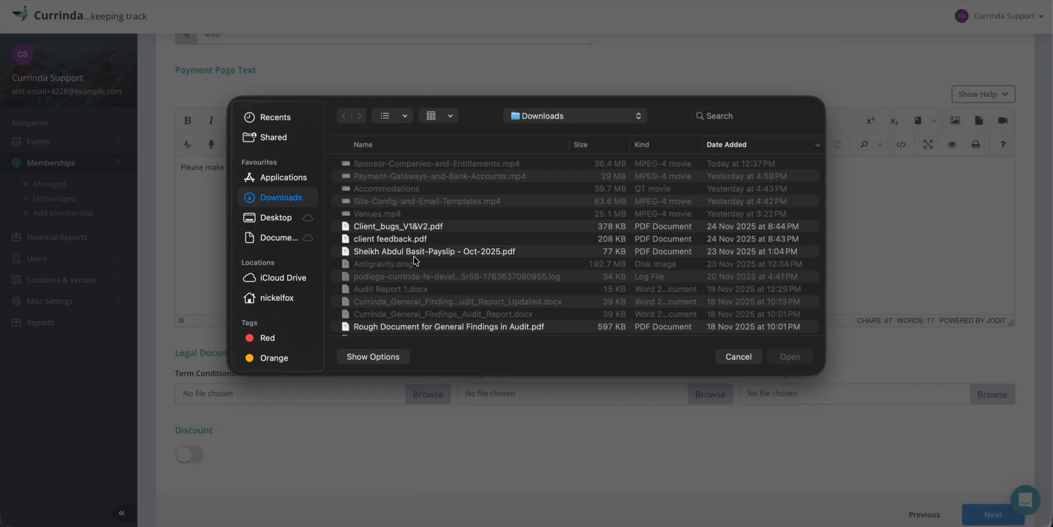
double_click(405, 327)
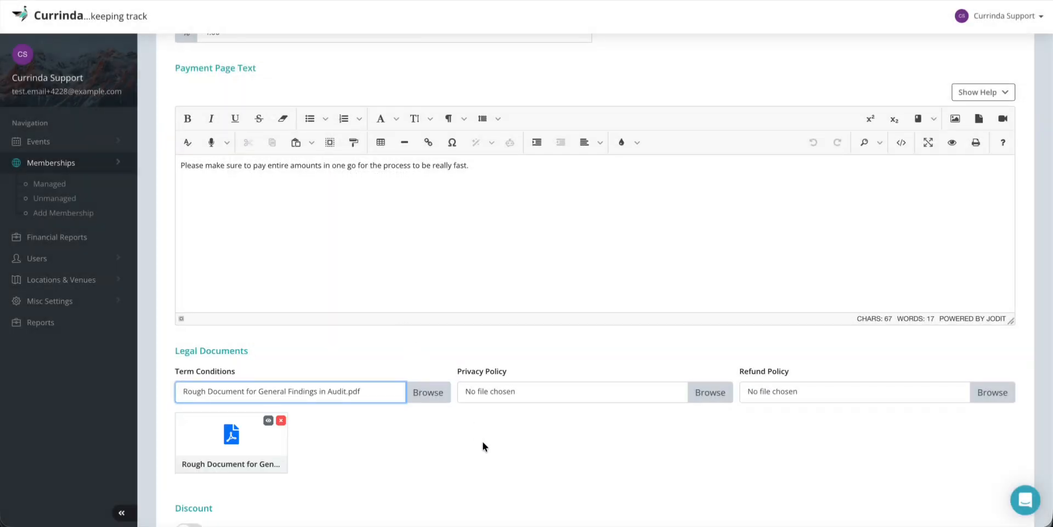
scroll(482, 442, "down", 3)
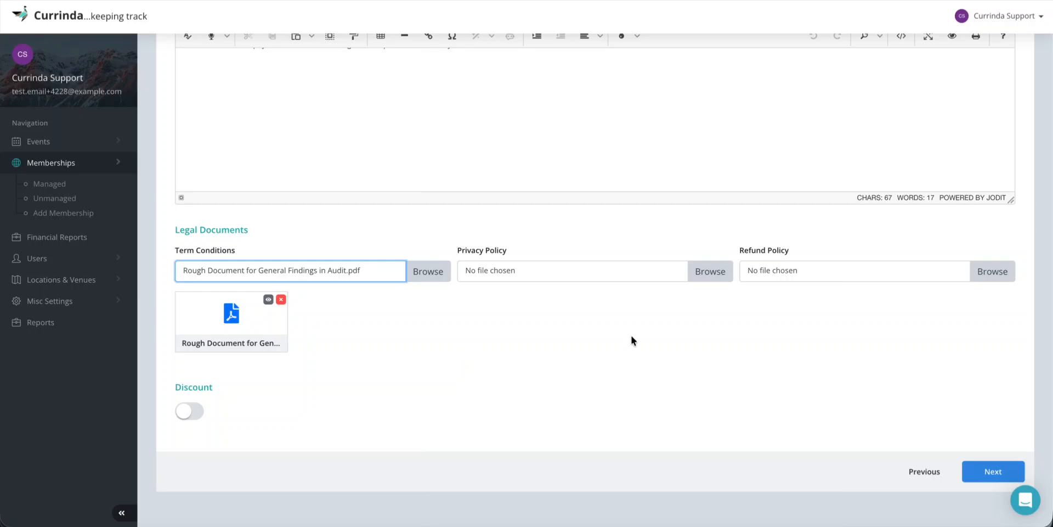
scroll(631, 337, "down", 1)
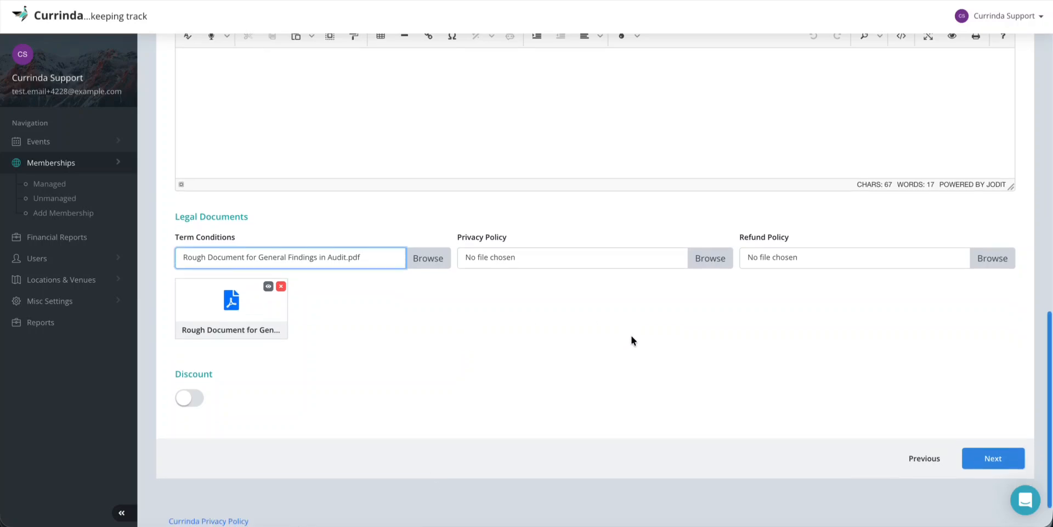
Upload the same audit findings PDF for both Privacy Policy and Refund Policy
left_click(706, 255)
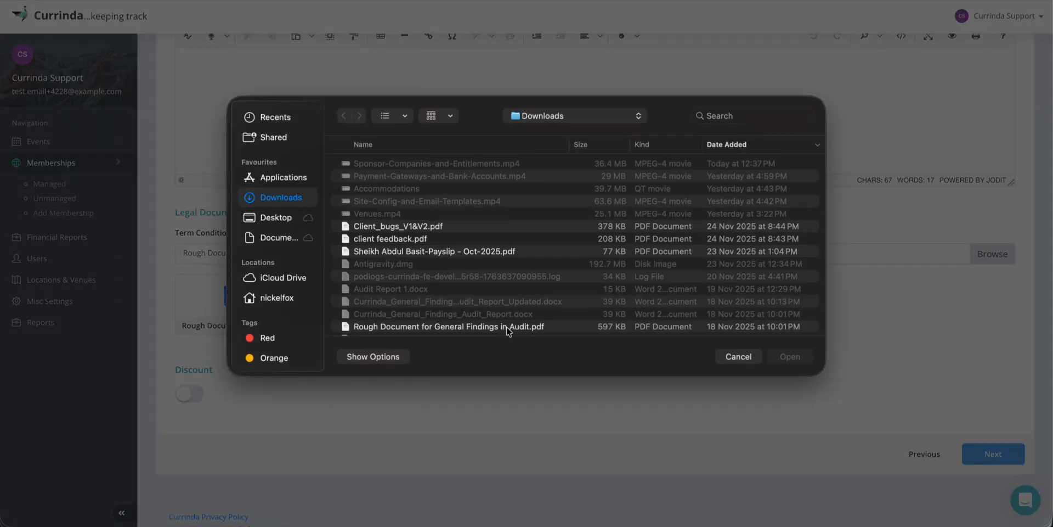
double_click(506, 327)
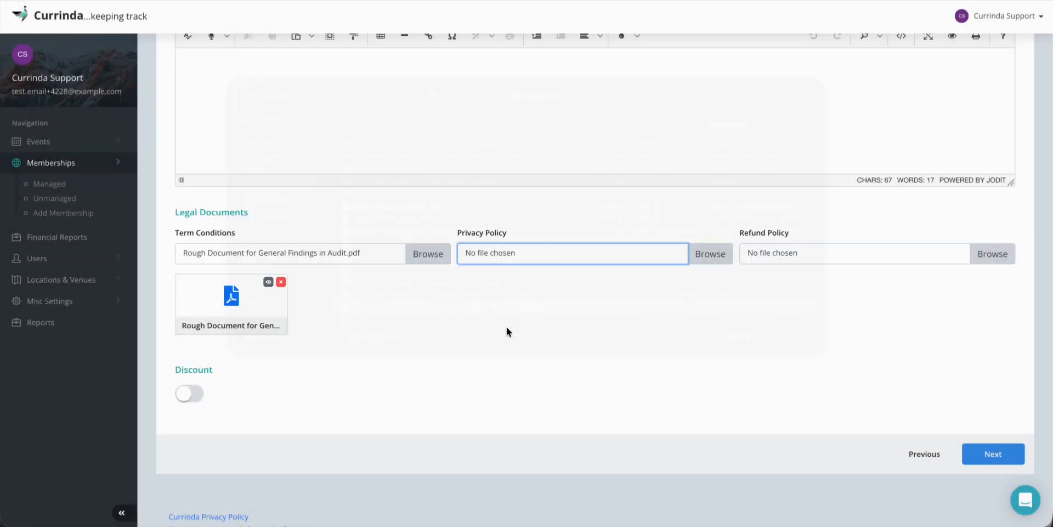
left_click(991, 252)
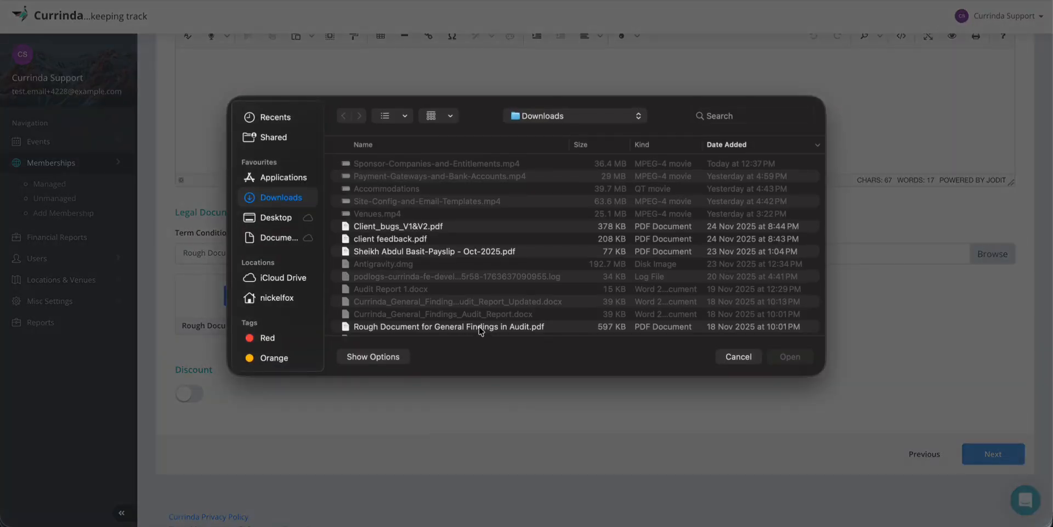
double_click(479, 327)
scroll(504, 389, "down", 1)
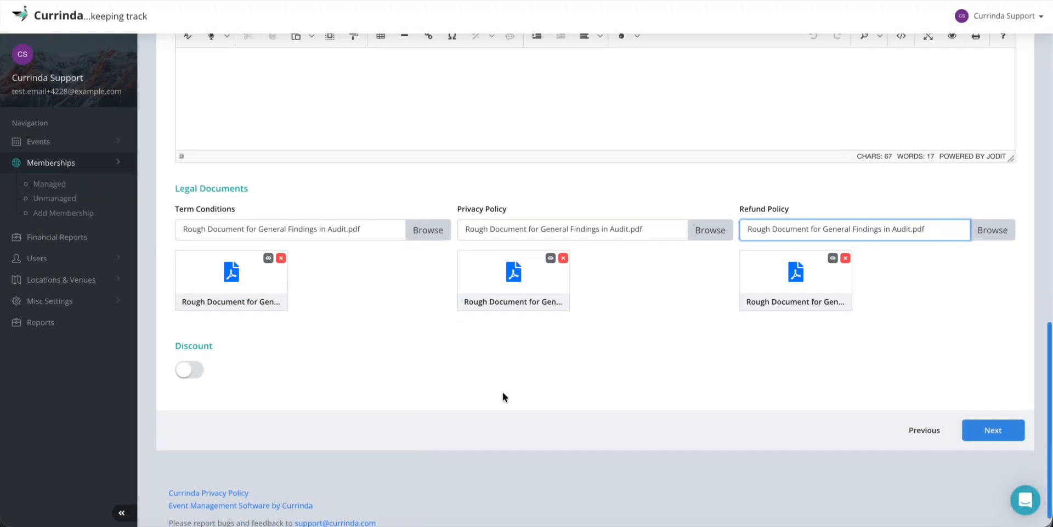
scroll(503, 392, "up", 4)
Switch on discount codes for this membership
left_click(197, 486)
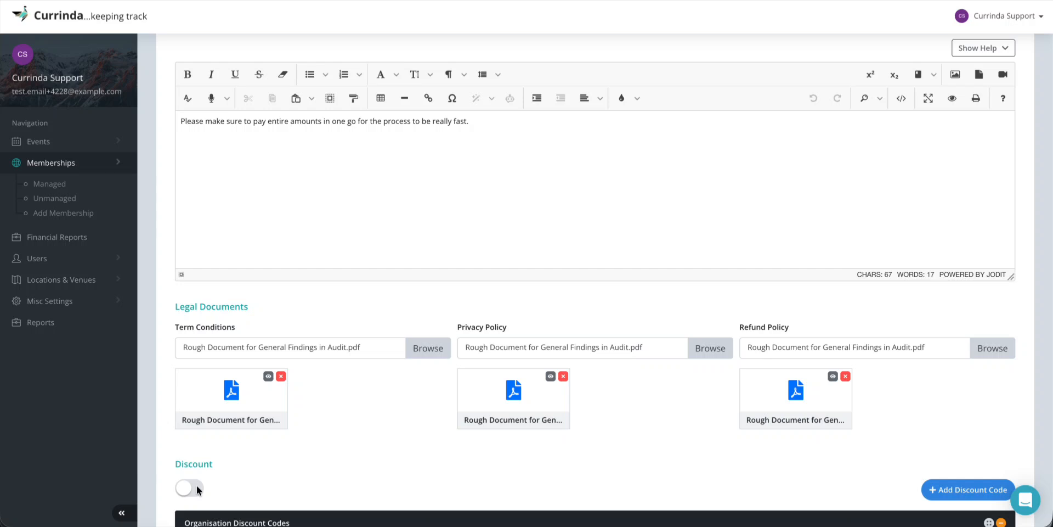
left_click(196, 485)
scroll(378, 453, "down", 1)
scroll(379, 453, "down", 3)
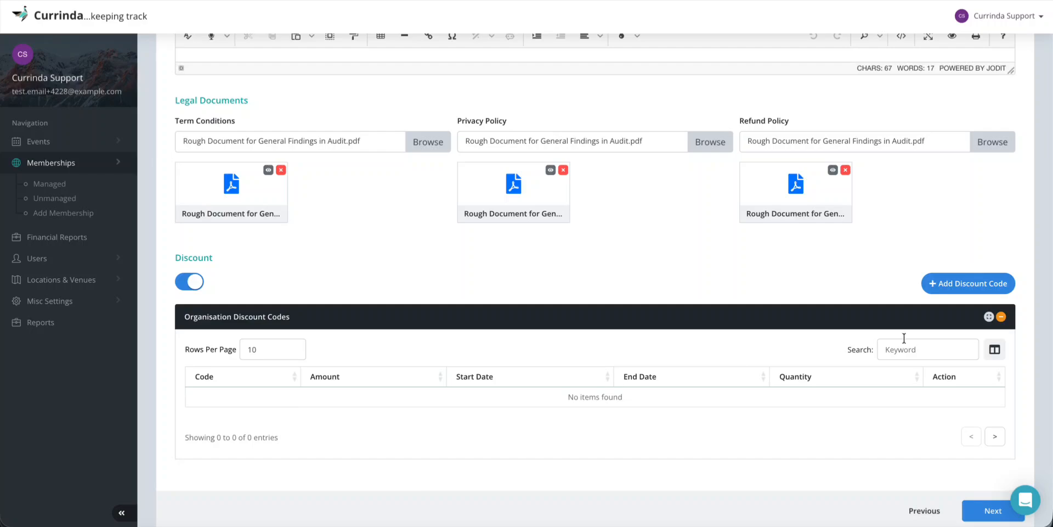
Add a new discount code NEWYEAR with amount 100 and quantity 10
left_click(976, 289)
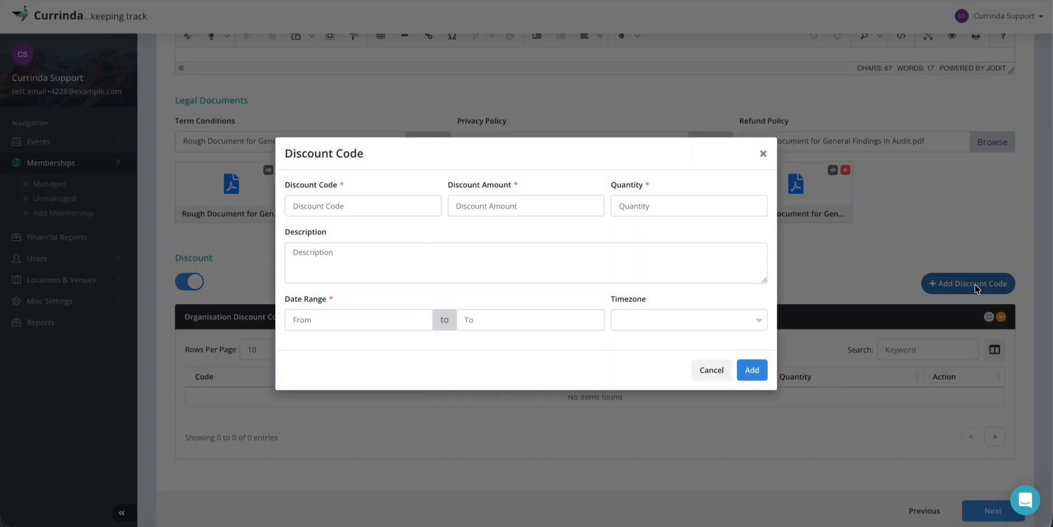
left_click(323, 205)
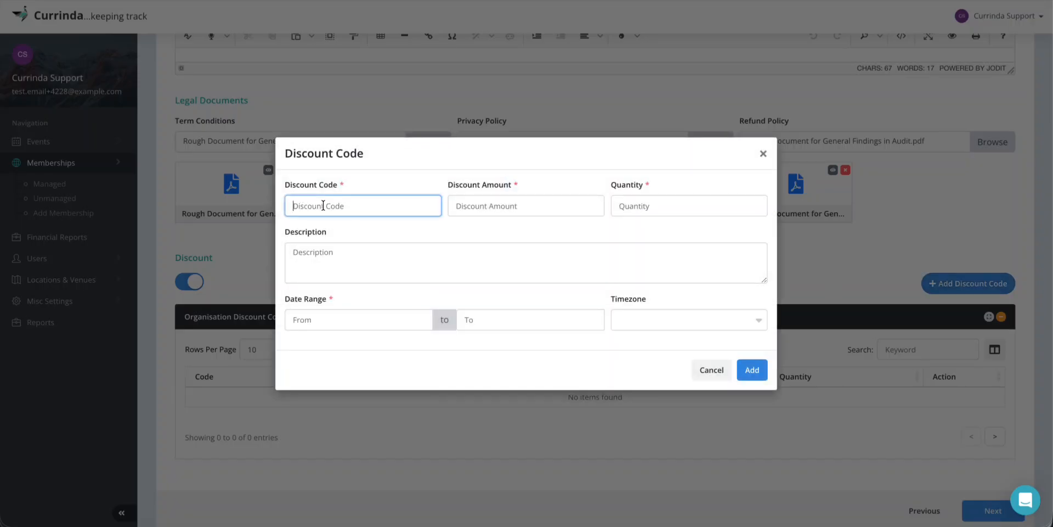
type("NEWYEAR")
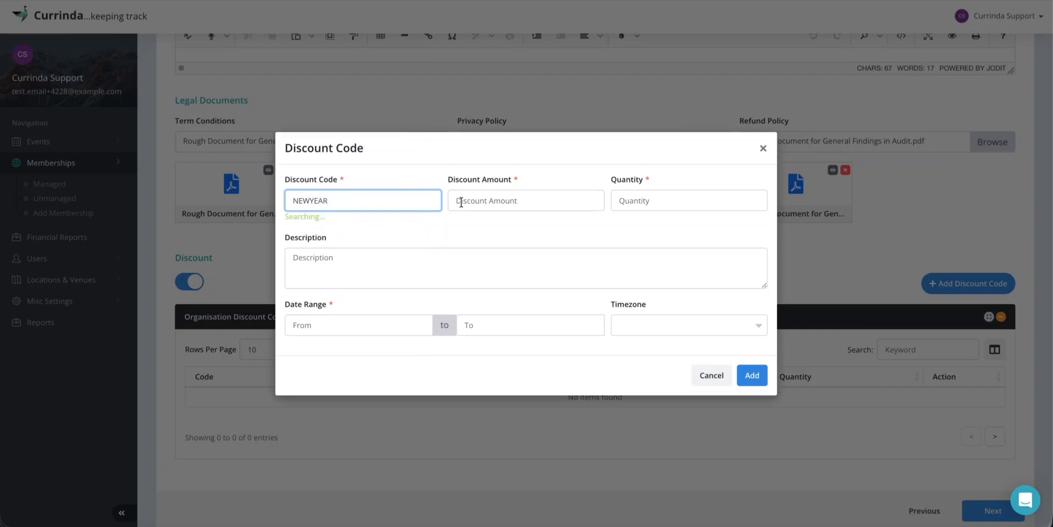
left_click(488, 201)
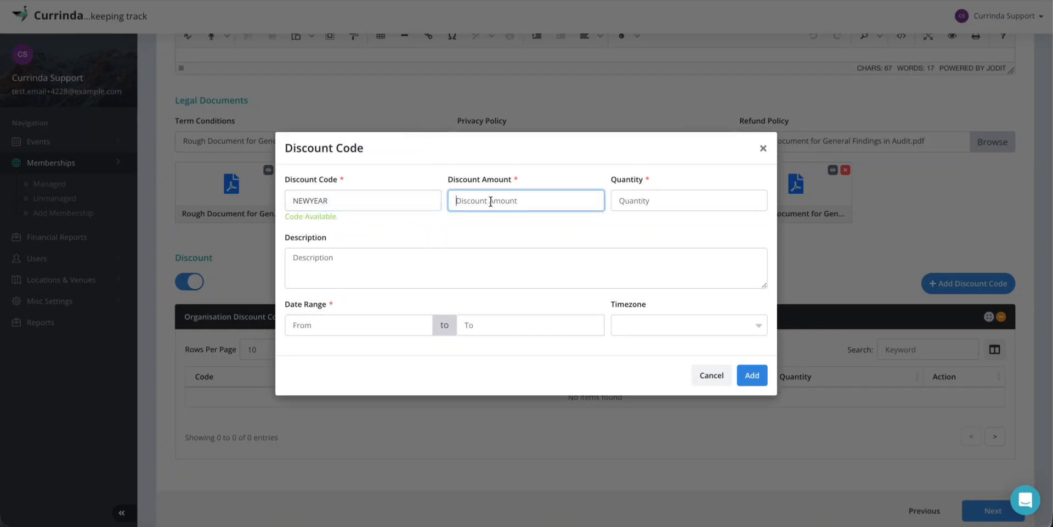
type("100")
left_click(650, 200)
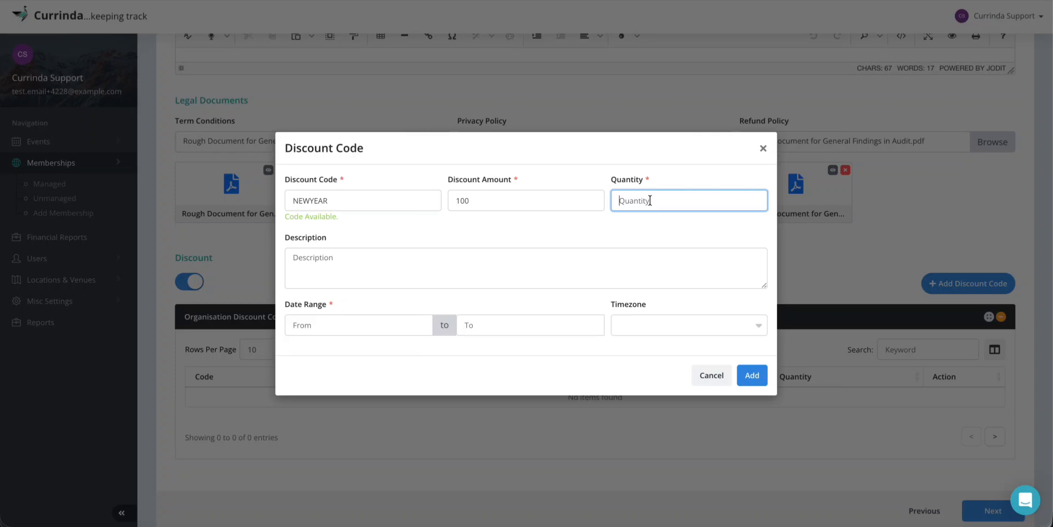
type("10")
Describe the NEWYEAR code as 'A new year offer for joining the Currinda'
left_click(586, 234)
left_click(336, 264)
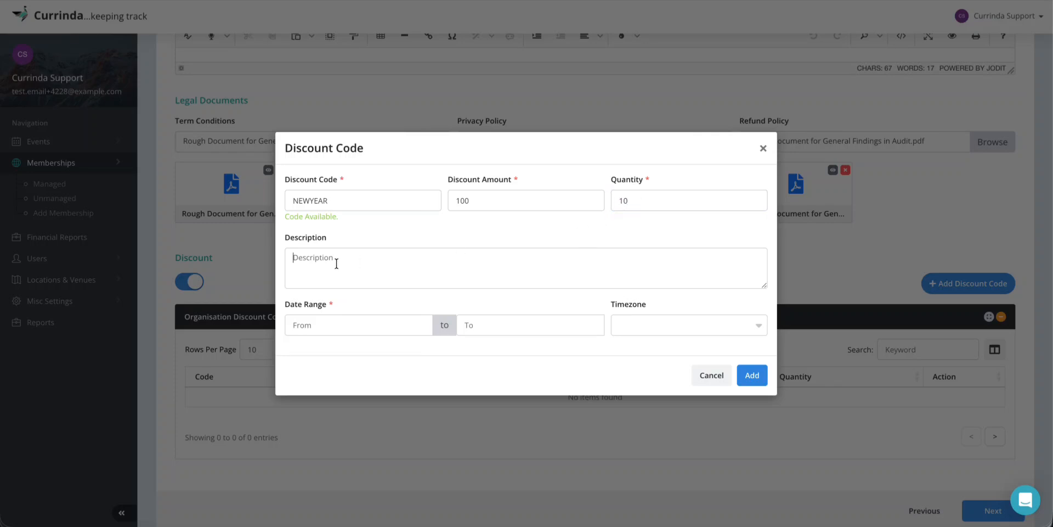
type("A new year")
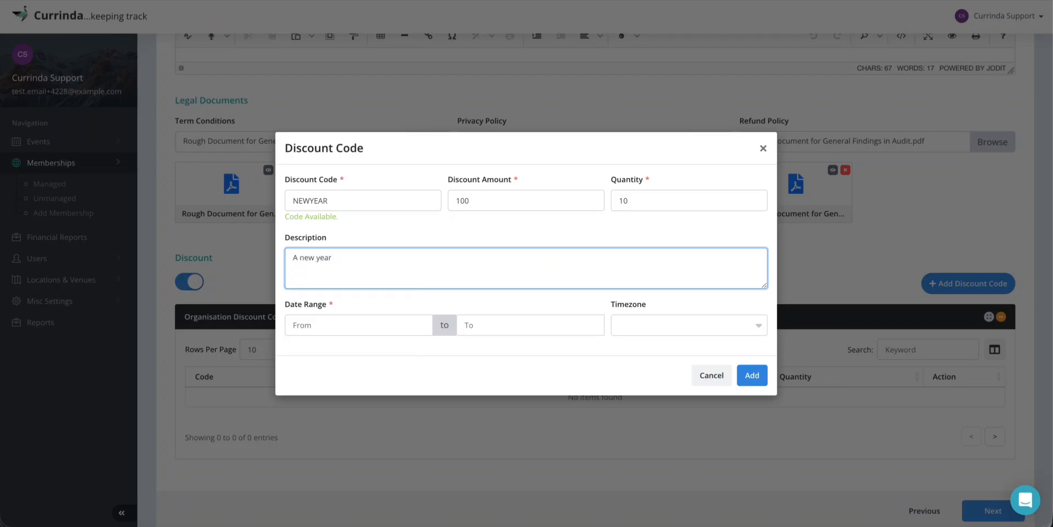
type("offer for joining the Currinda")
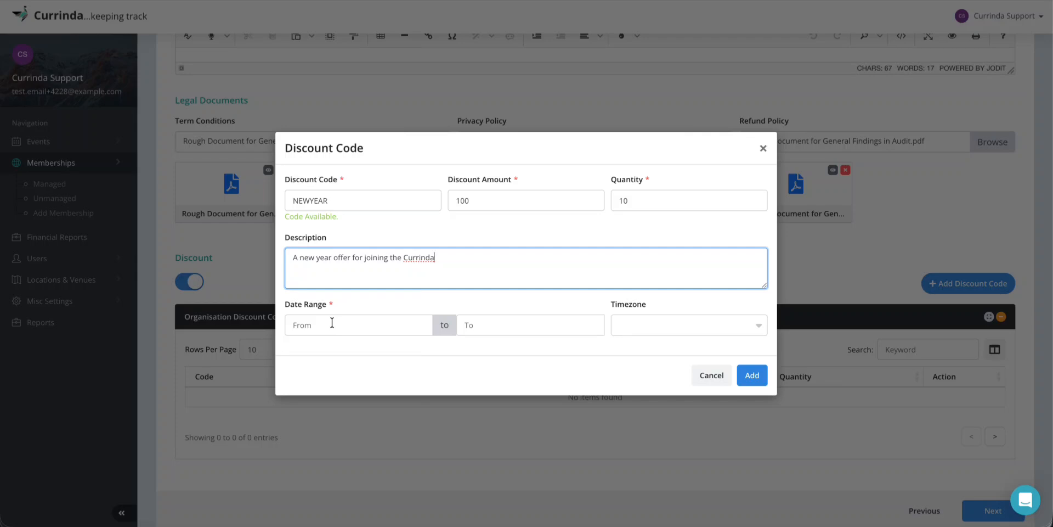
left_click(332, 324)
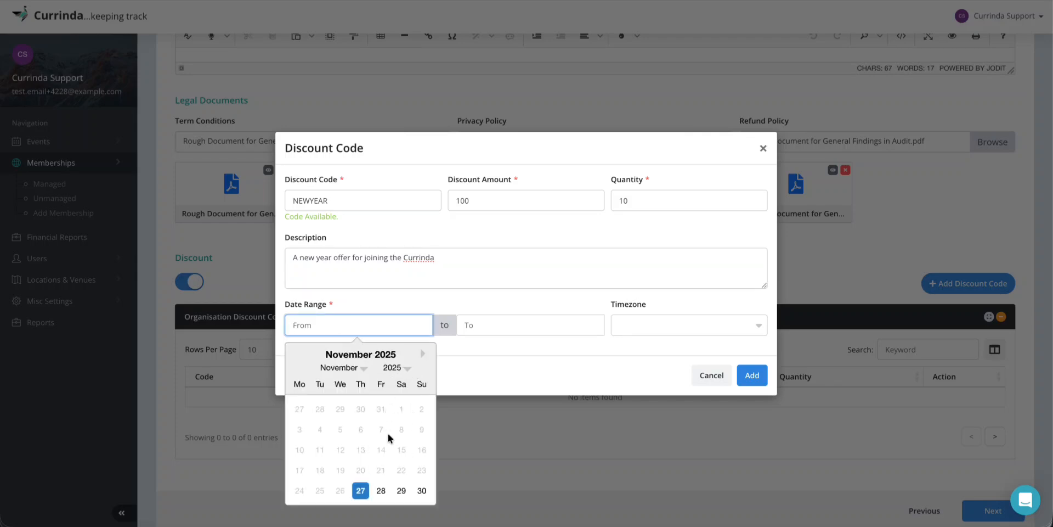
Set the NEWYEAR code to run from 27 November 2025 to 5 January 2026
left_click(423, 353)
left_click(423, 353)
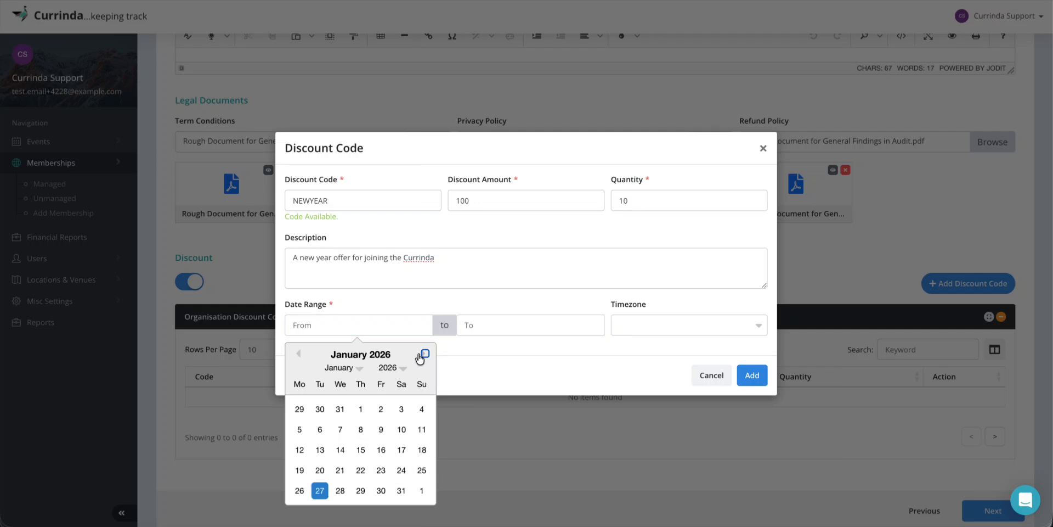
left_click(298, 354)
left_click(298, 354)
left_click(359, 491)
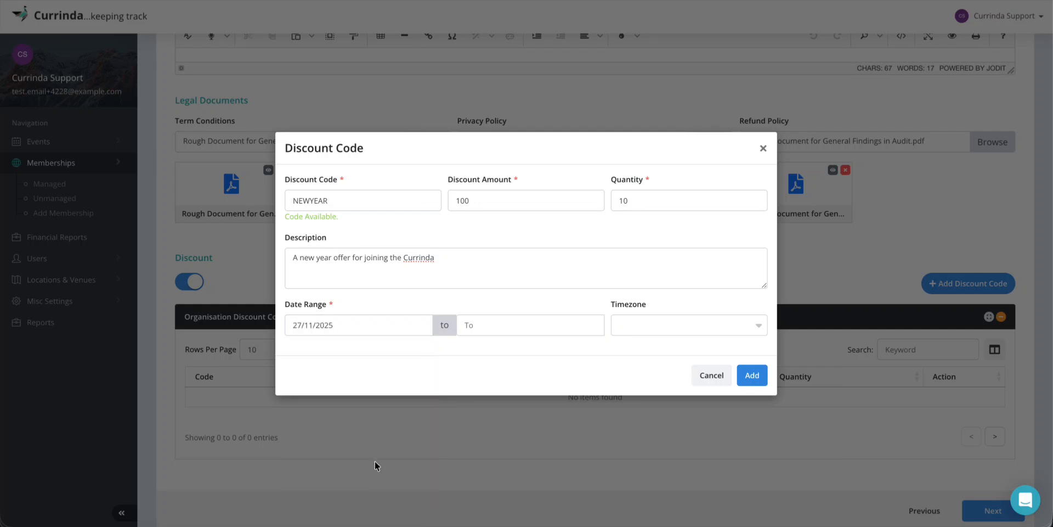
left_click(500, 328)
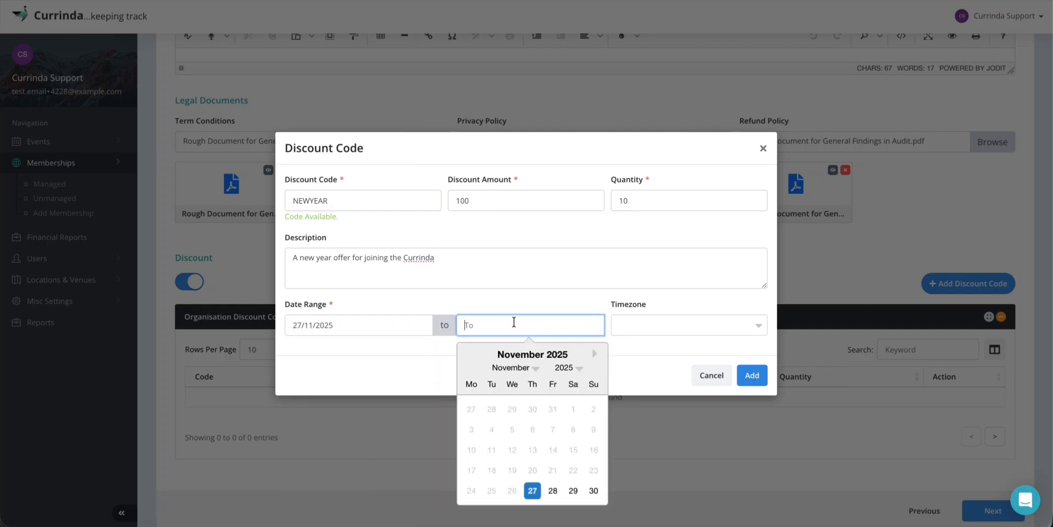
left_click(595, 354)
left_click(595, 353)
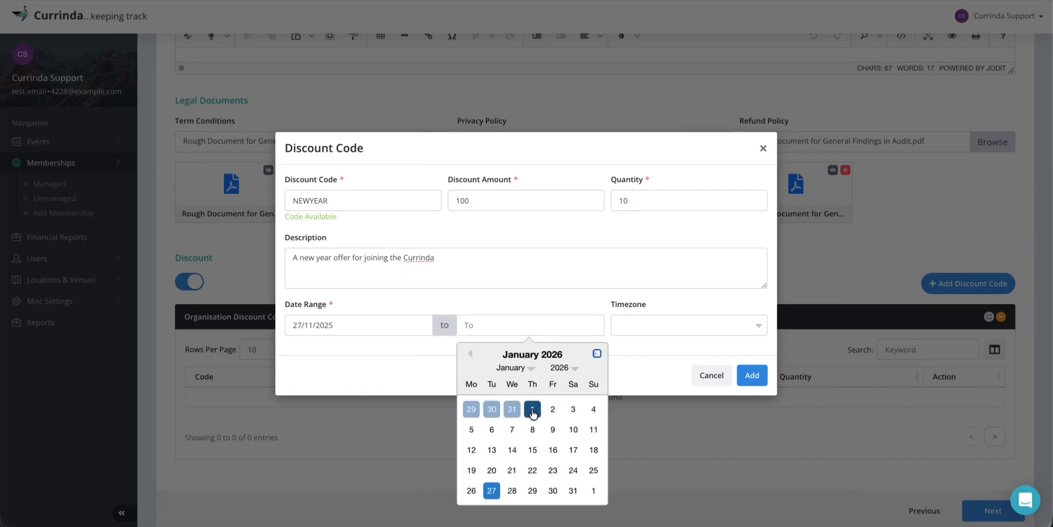
left_click(471, 430)
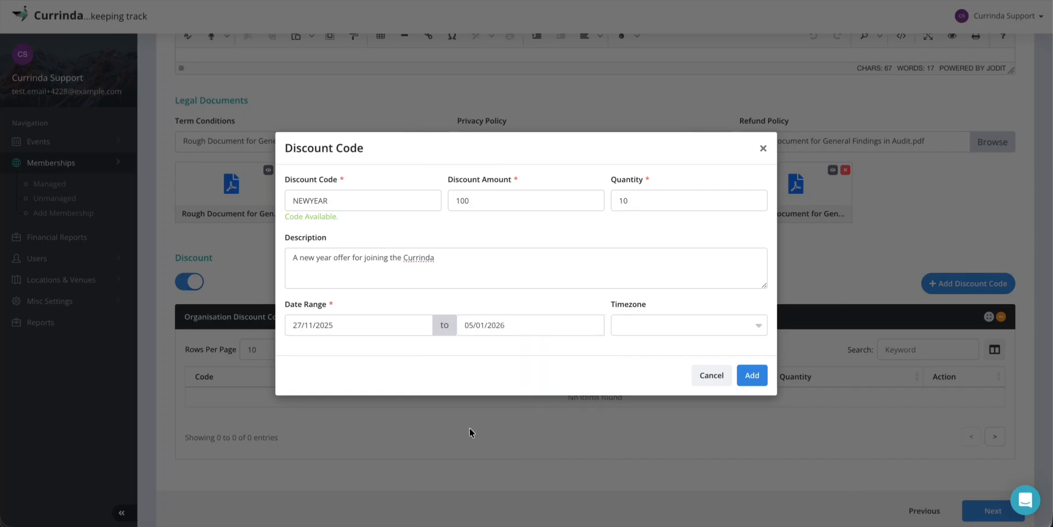
Choose the Australia/Melbourne timezone and save the NEWYEAR discount code
left_click(647, 325)
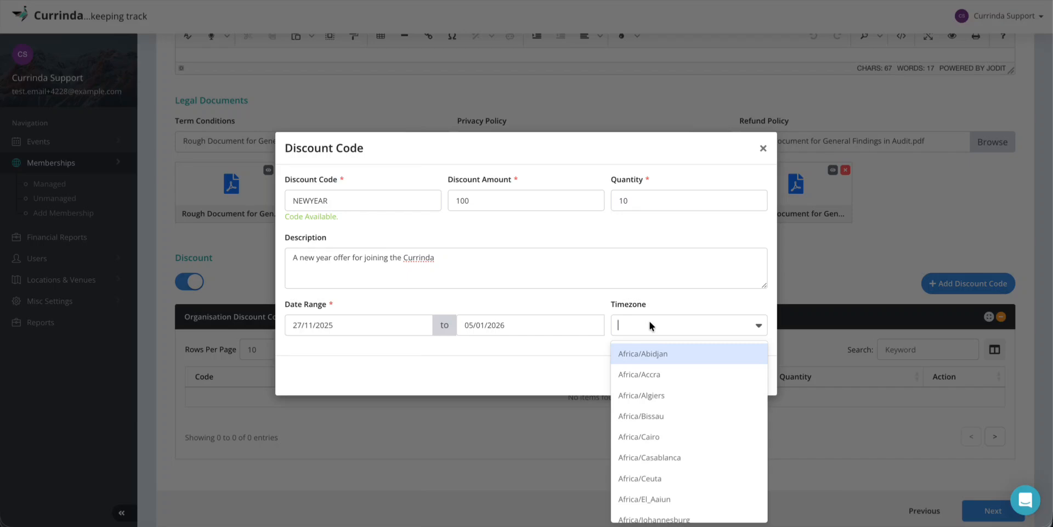
type("melbo")
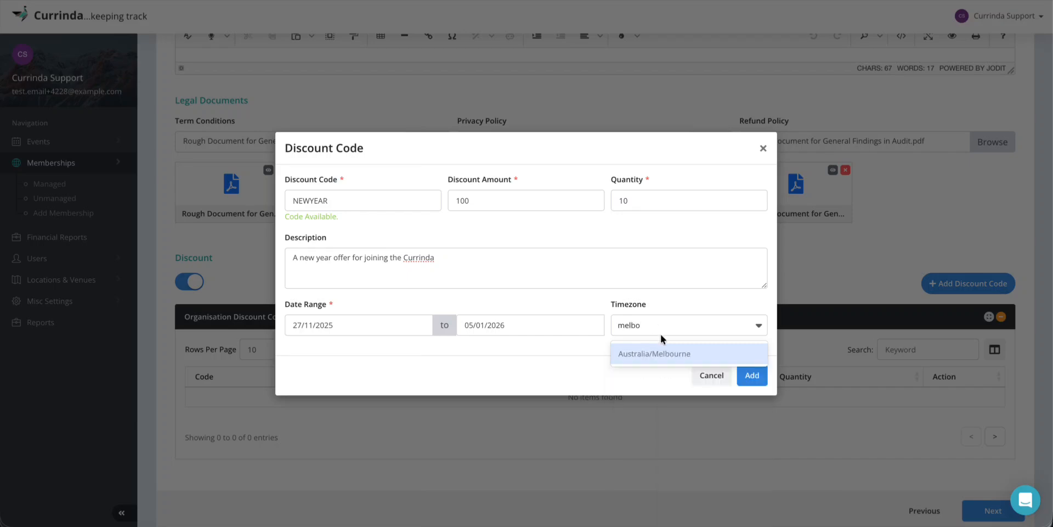
left_click(659, 346)
left_click(752, 375)
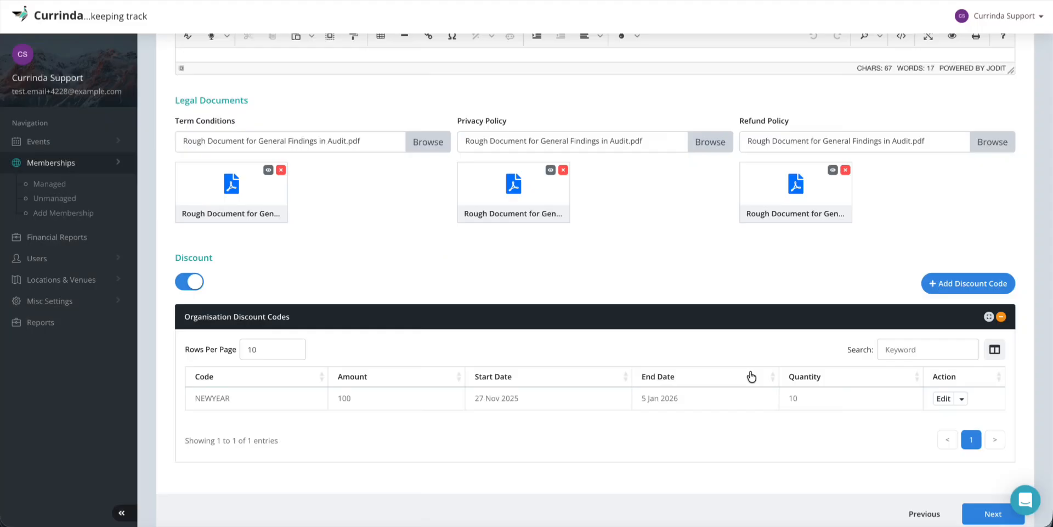
Scroll down to the Next button leading to the Membership Details step
scroll(739, 338, "down", 2)
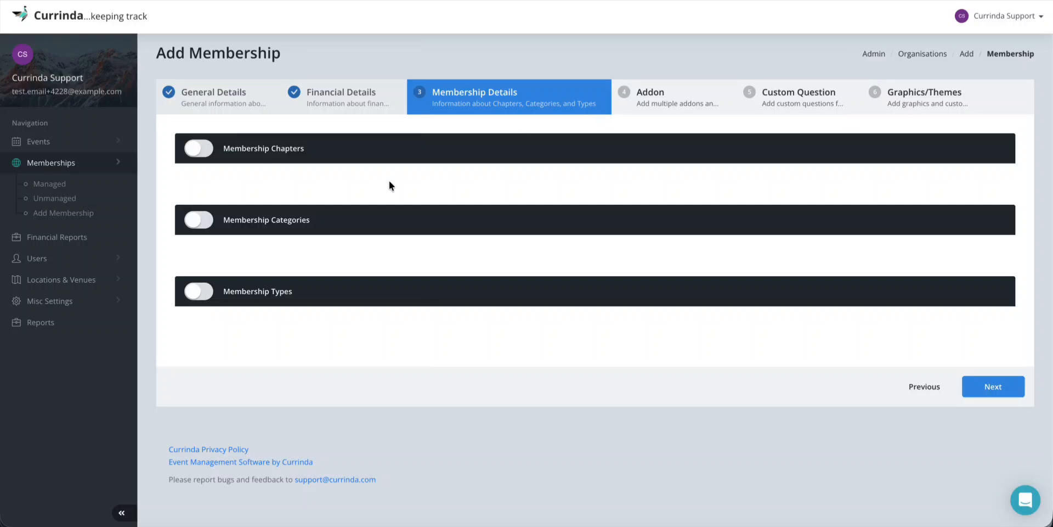
Turn on Membership Chapters and add a chapter named 'Chapter 1'
left_click(200, 150)
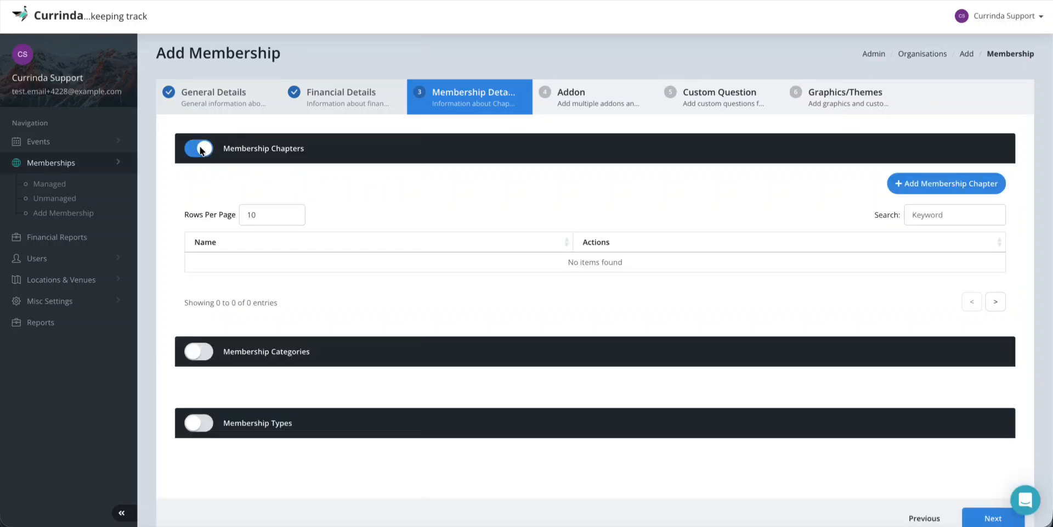
left_click(925, 183)
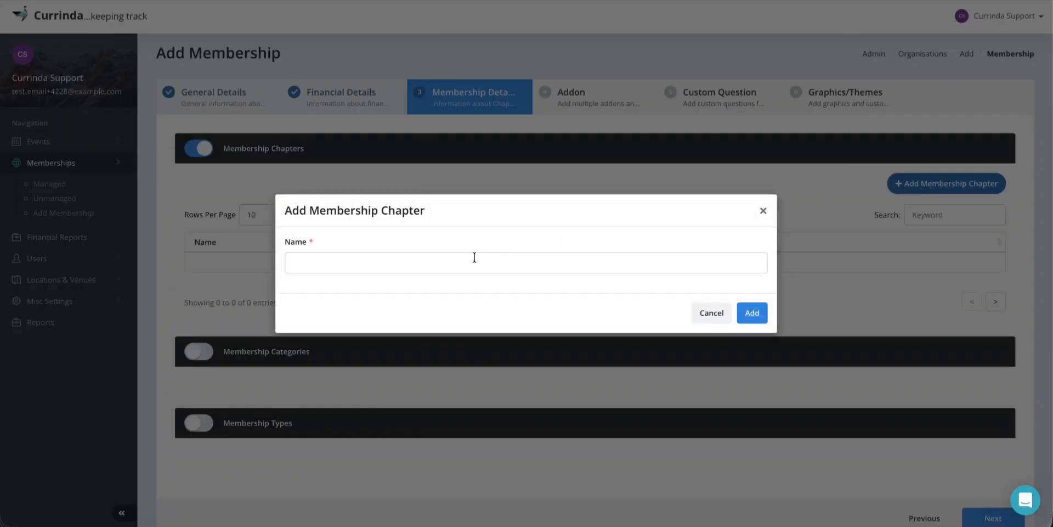
left_click(460, 264)
type("Chapter 1")
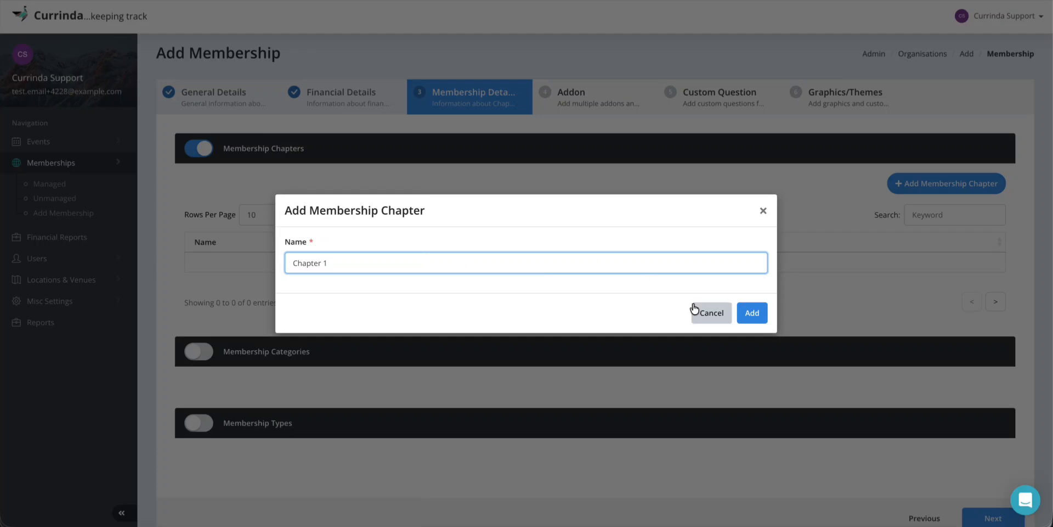
left_click(752, 313)
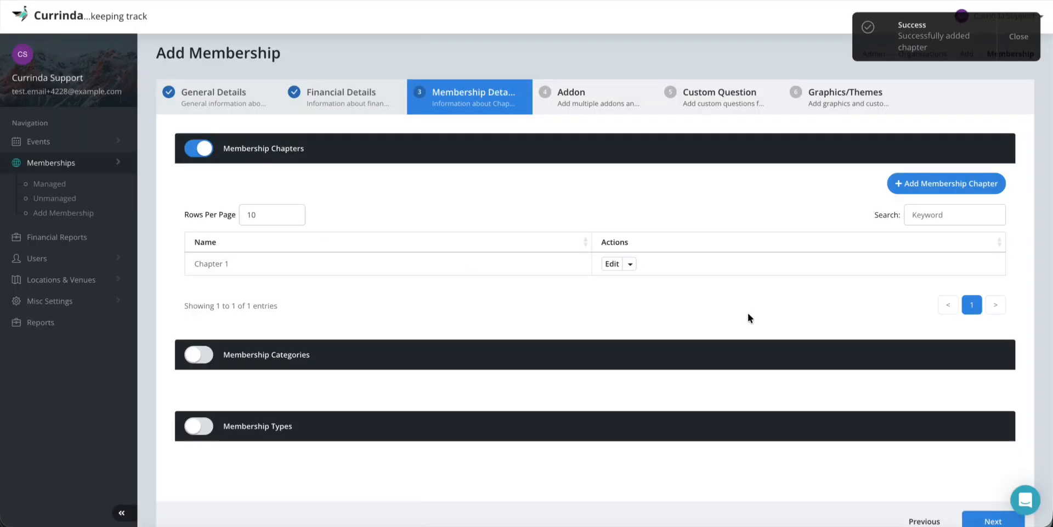
scroll(582, 319, "down", 1)
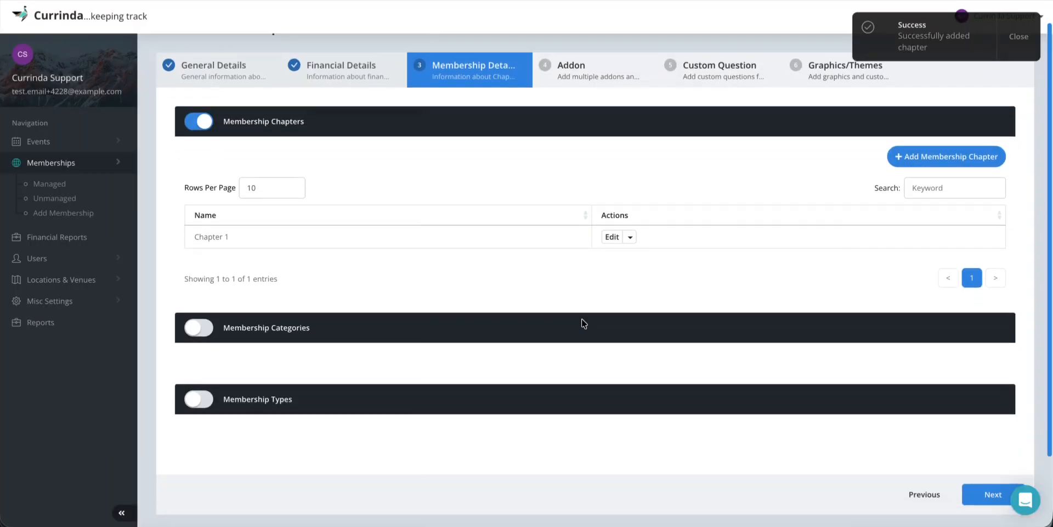
Enable membership categories, add a 'Support Team' category, and start another category
left_click(207, 330)
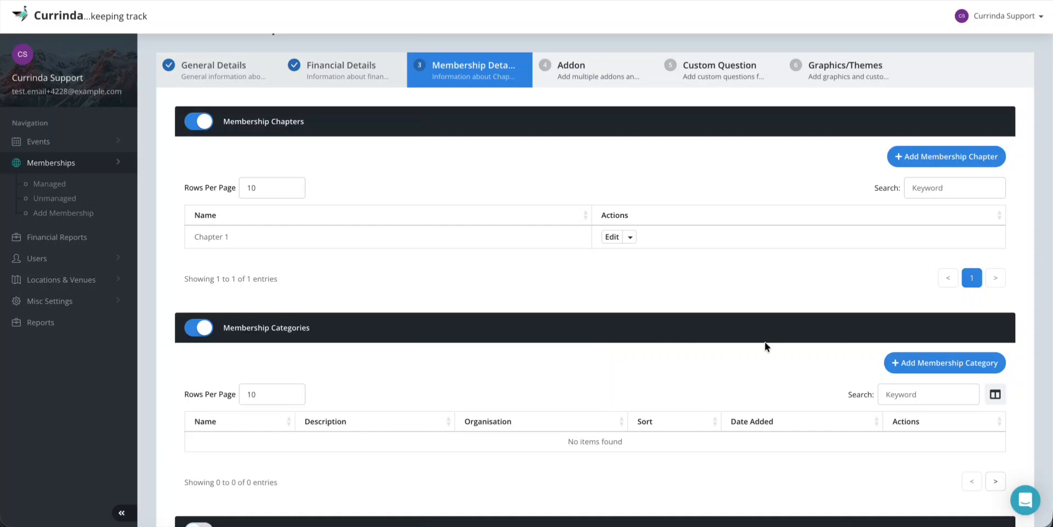
scroll(765, 342, "down", 1)
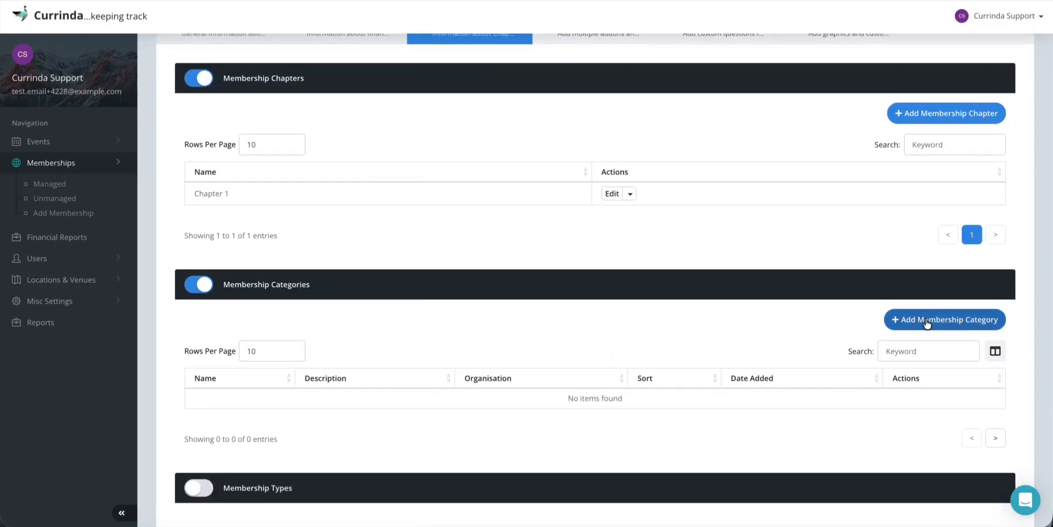
left_click(926, 318)
left_click(365, 96)
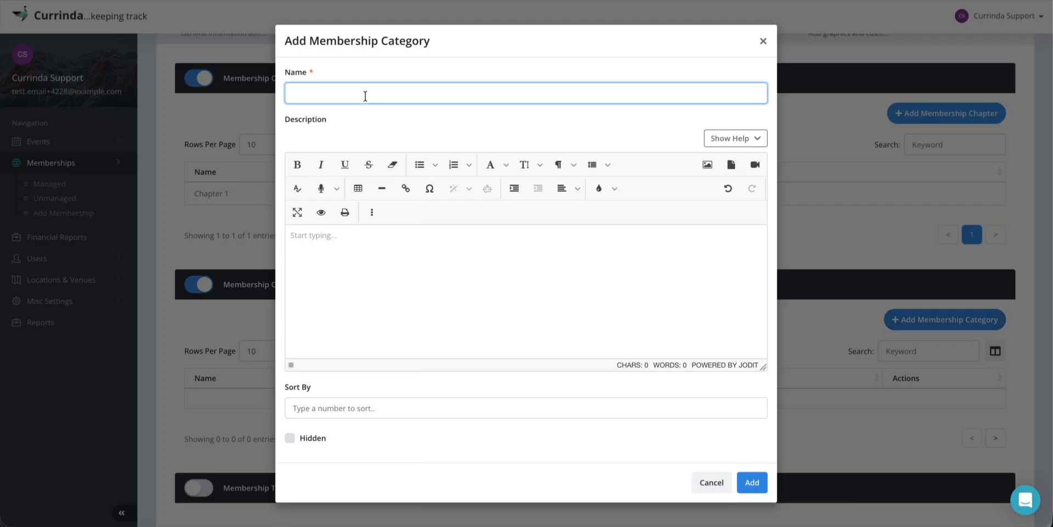
type("Support Team")
left_click(746, 473)
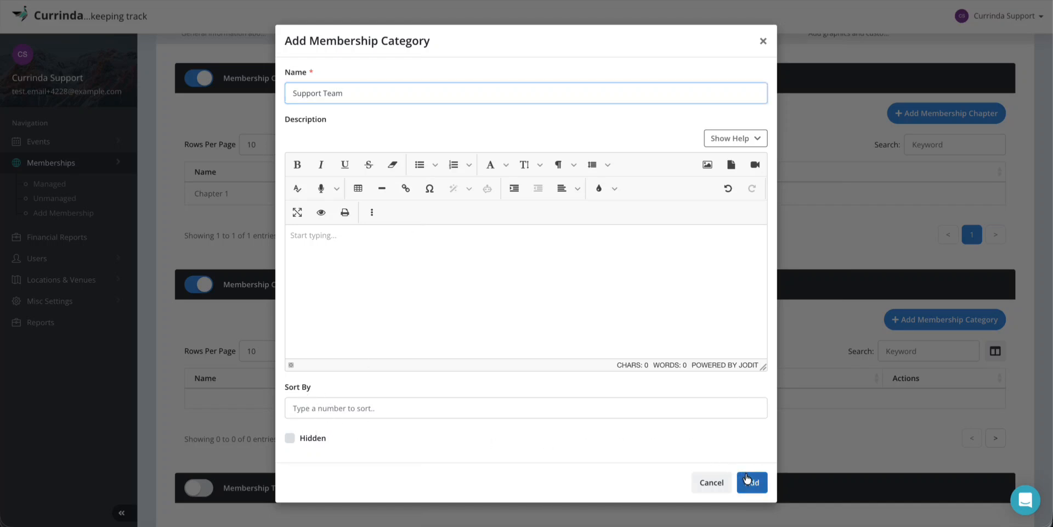
scroll(716, 338, "down", 3)
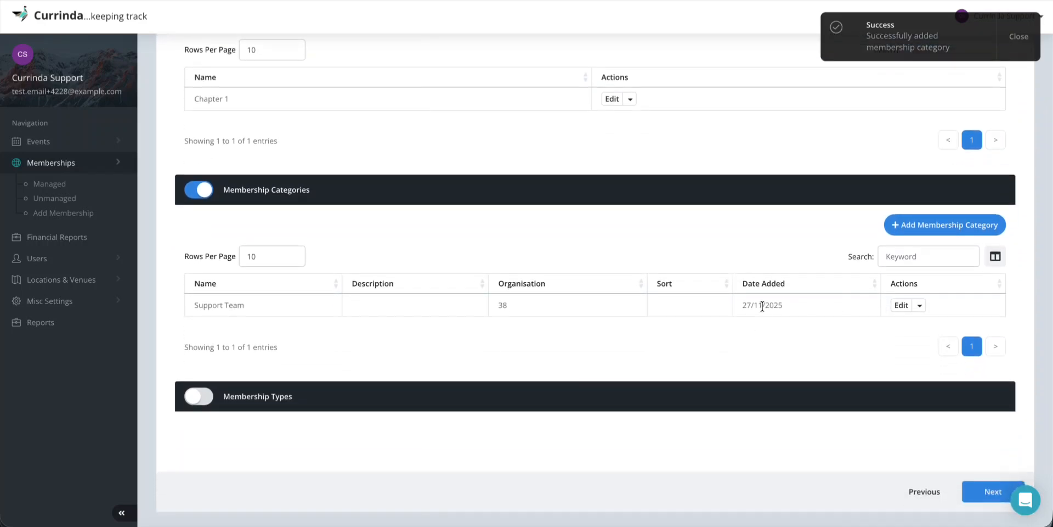
left_click(932, 226)
Add a 'Development Team' category described 'This is for development team of Currinda'
left_click(354, 92)
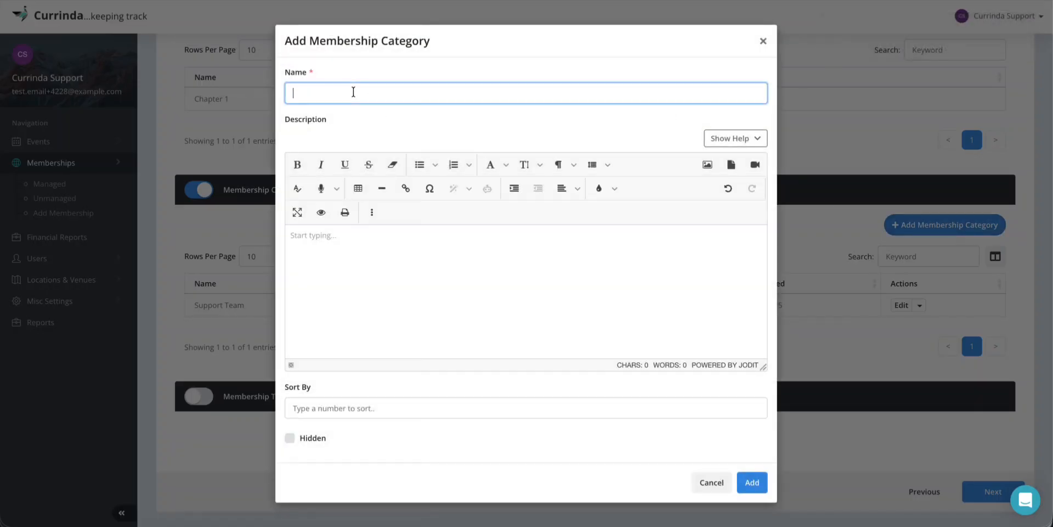
type("Development Team")
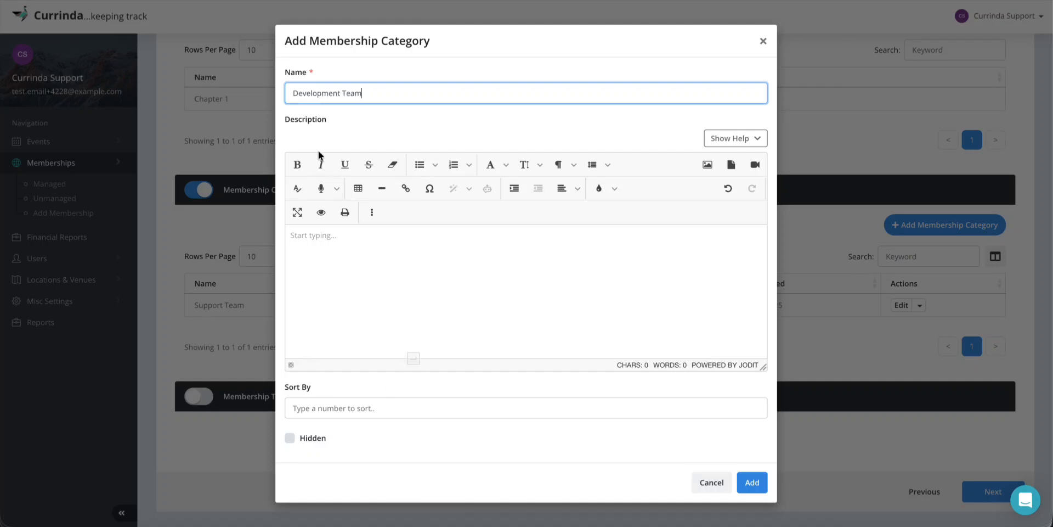
left_click(333, 236)
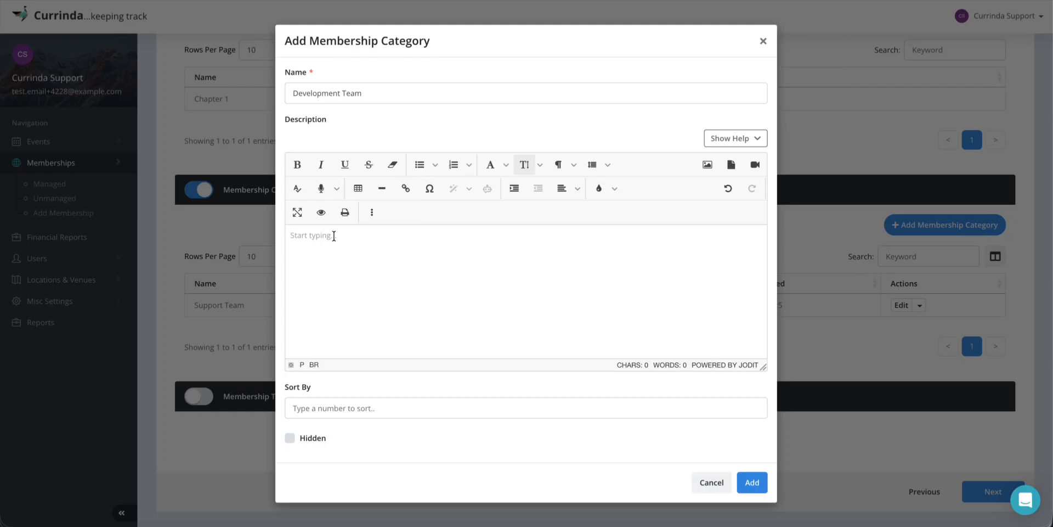
type("This is for developm")
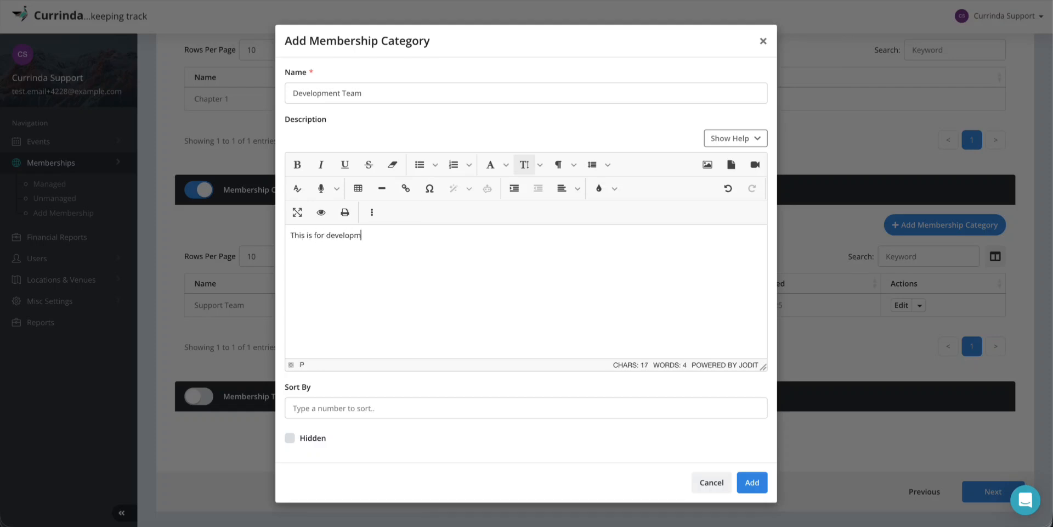
type("ent team of Currinda.")
left_click(470, 227)
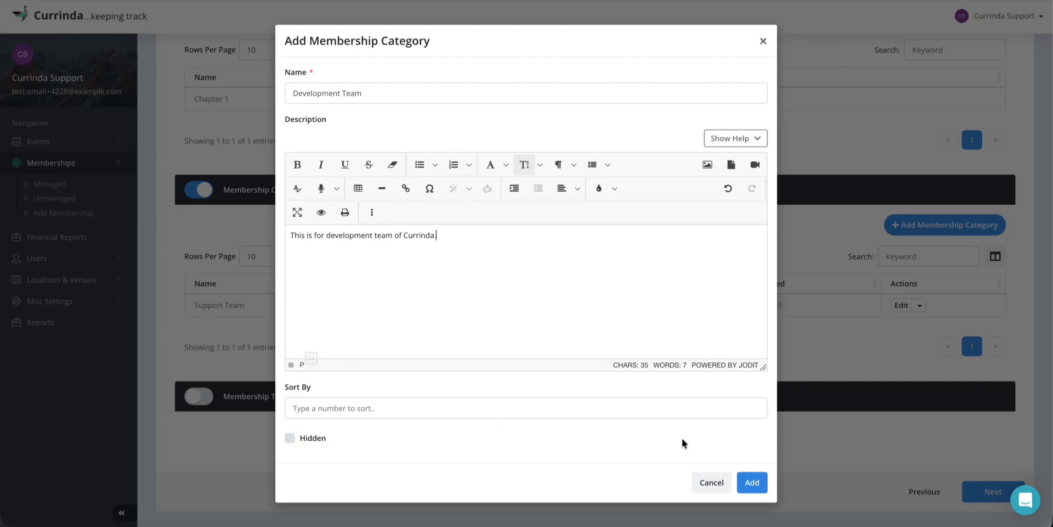
left_click(755, 483)
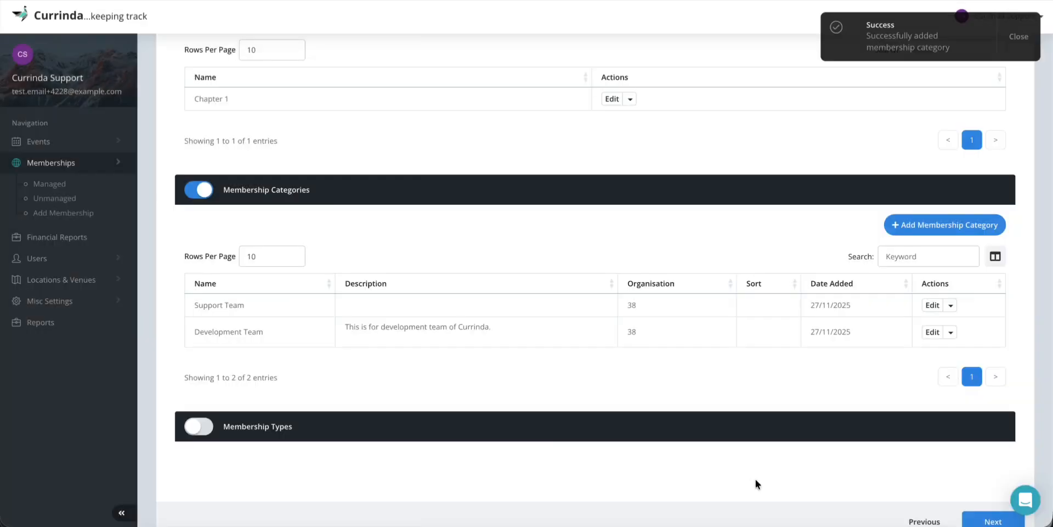
scroll(705, 344, "down", 1)
scroll(706, 343, "down", 1)
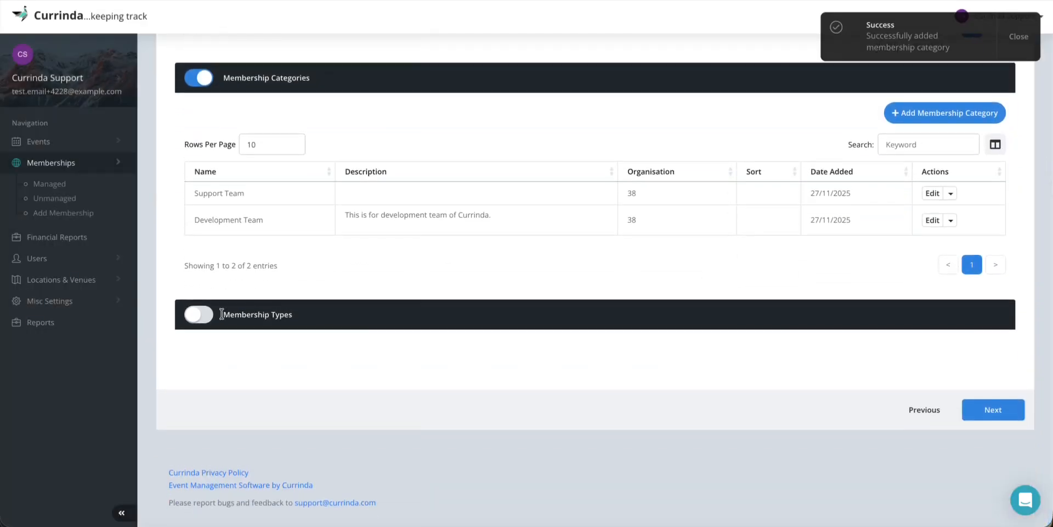
Switch on Membership Types and review the Membership Details sections
left_click(200, 318)
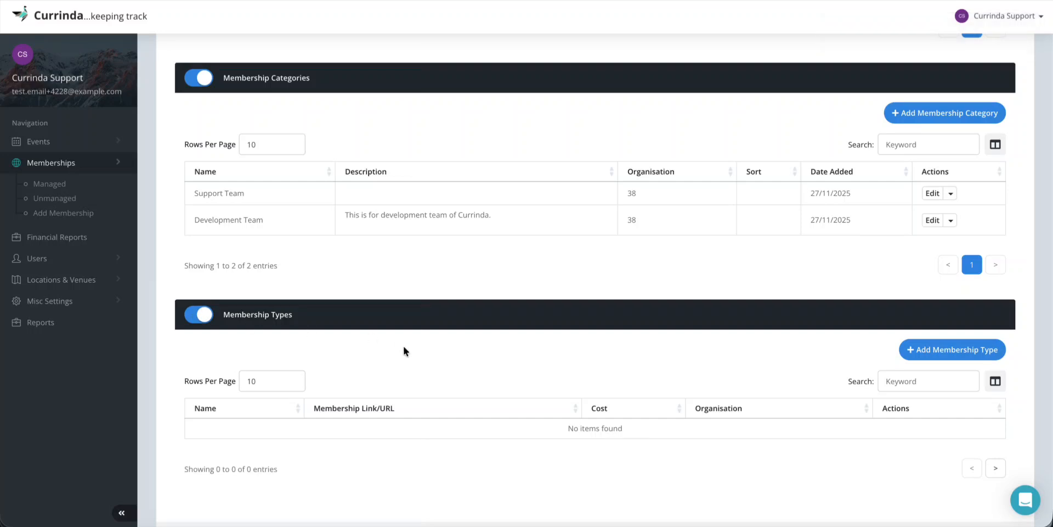
scroll(405, 350, "down", 1)
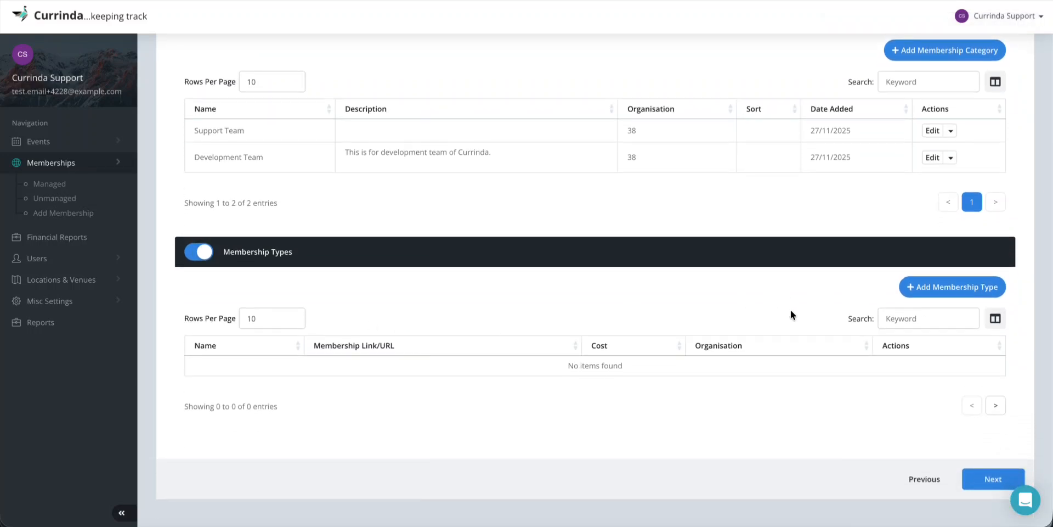
scroll(791, 309, "up", 2)
scroll(791, 314, "up", 3)
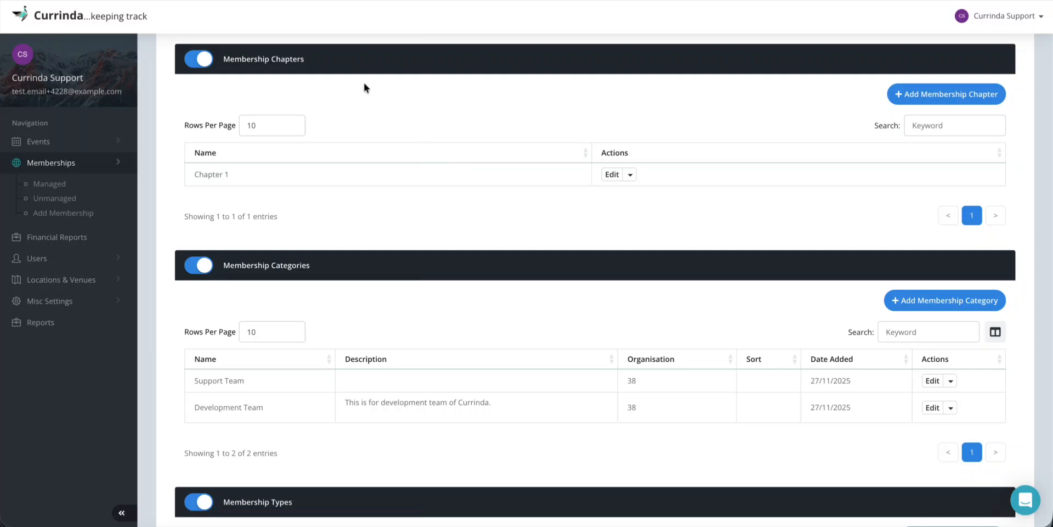
scroll(405, 311, "down", 1)
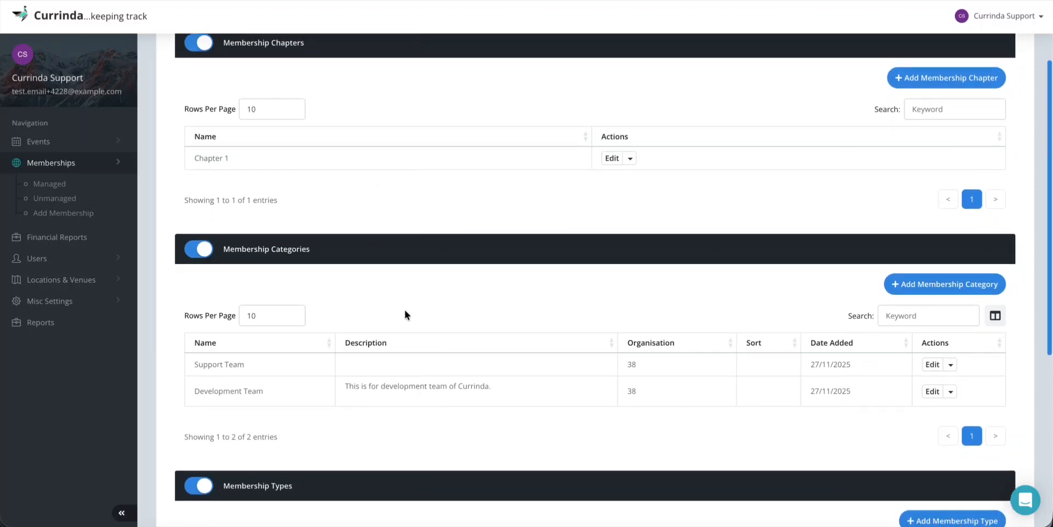
scroll(405, 311, "up", 1)
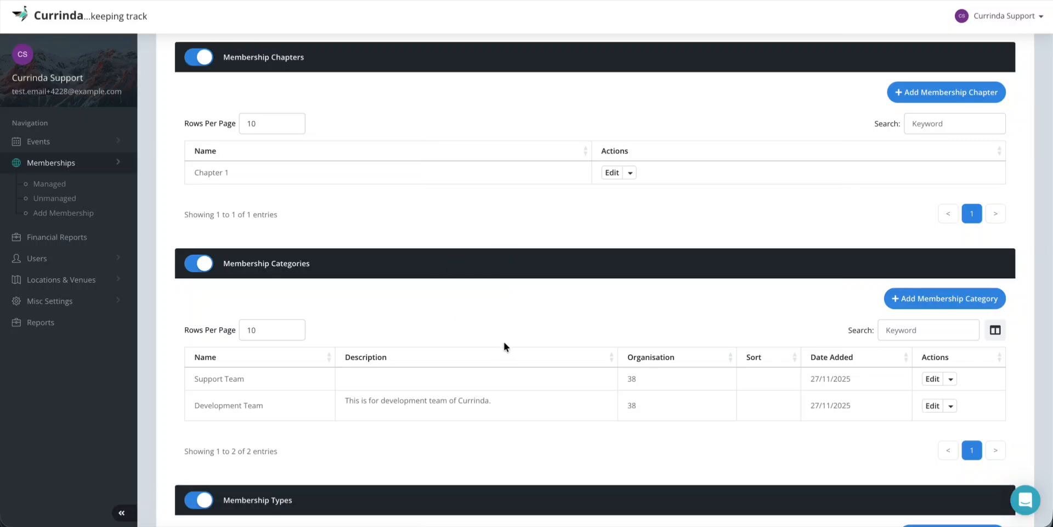
scroll(503, 341, "down", 3)
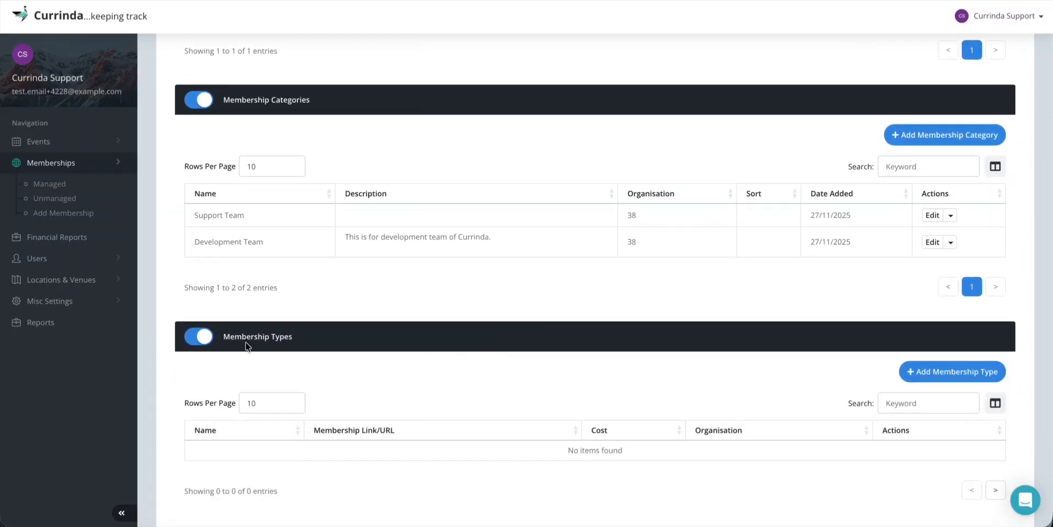
left_click_drag(222, 336, 315, 335)
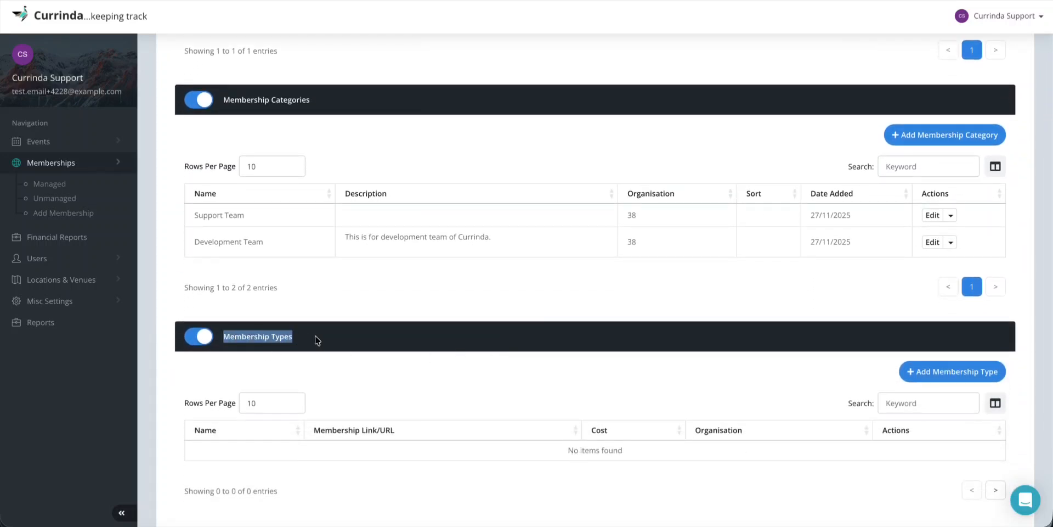
left_click(315, 335)
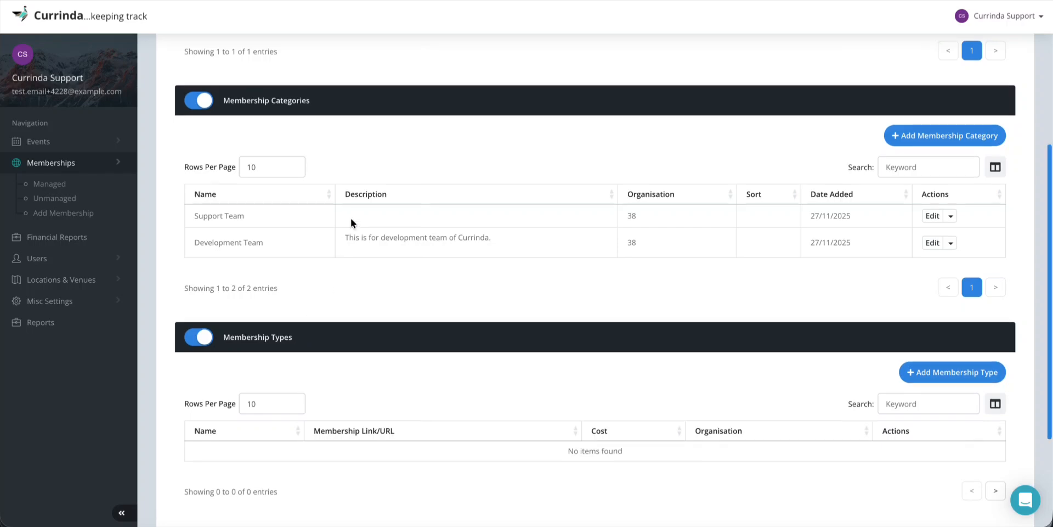
scroll(329, 203, "up", 1)
scroll(360, 228, "up", 3)
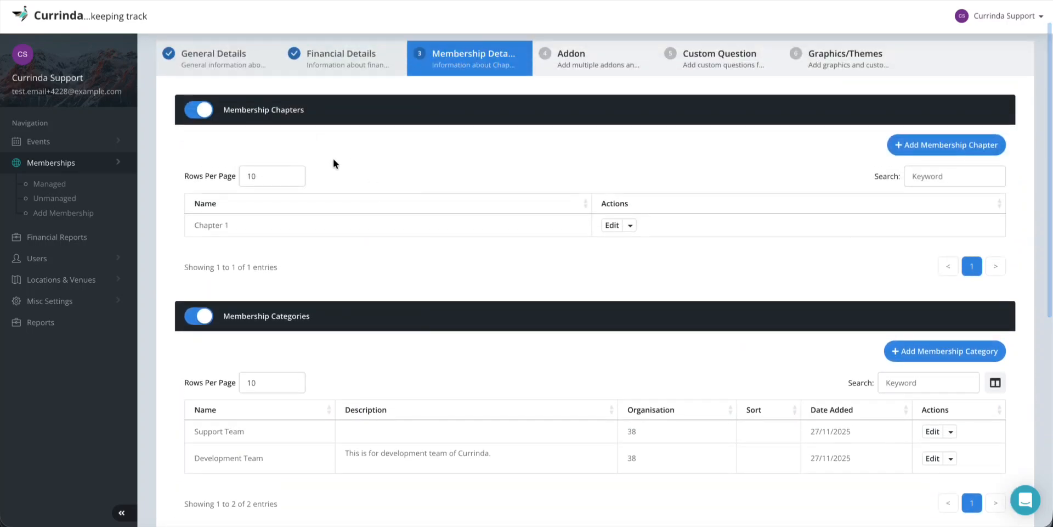
scroll(431, 244, "down", 7)
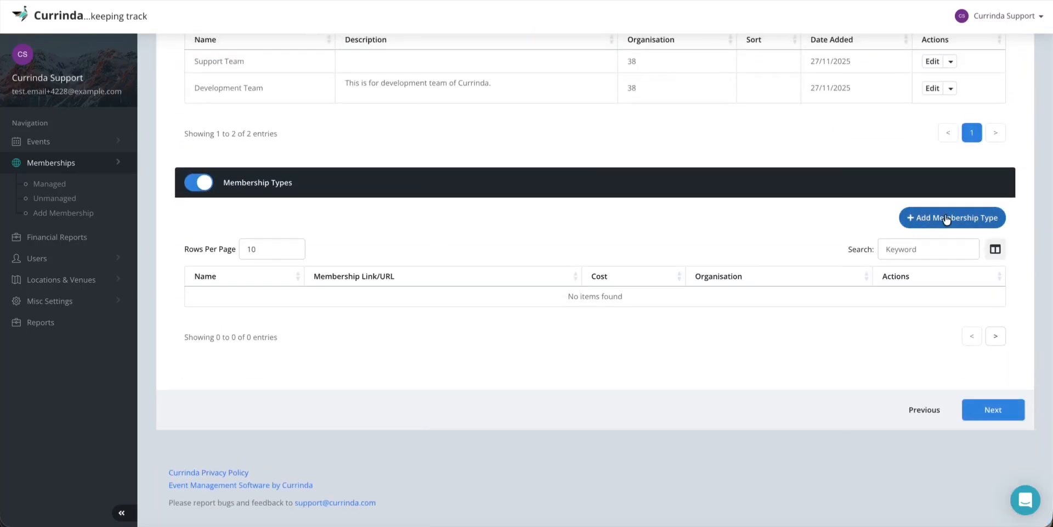
Create a membership type named 'Frontend Developer' in the Development Team category
left_click(947, 216)
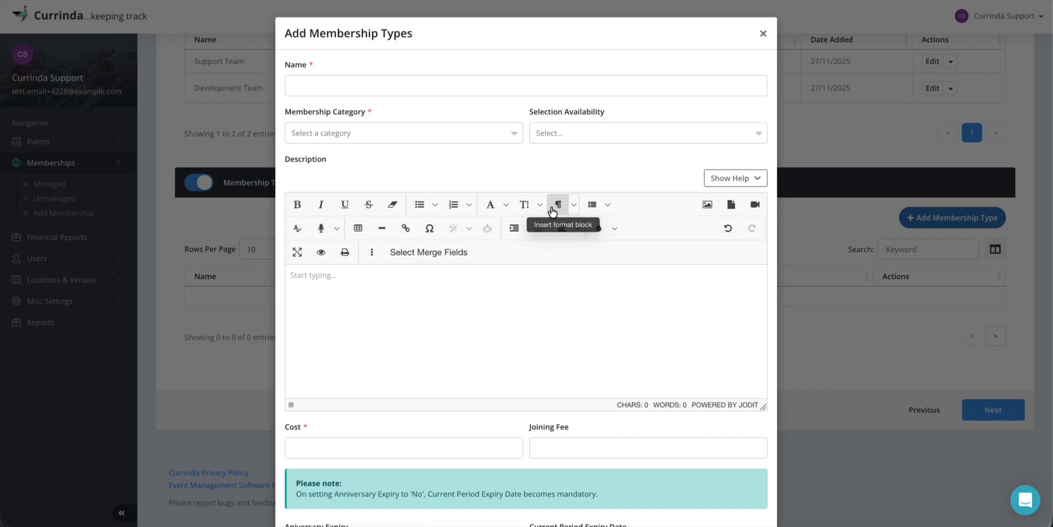
left_click(344, 85)
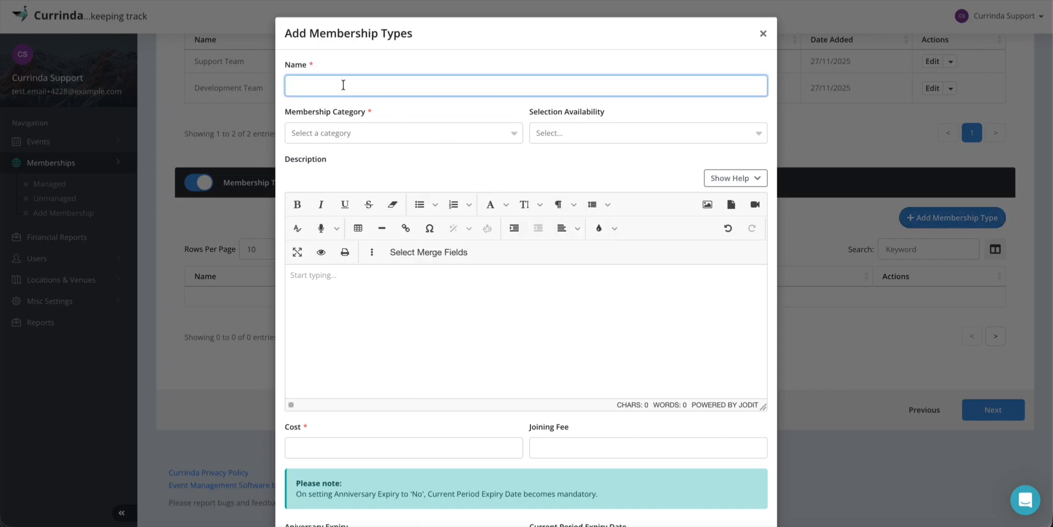
type("Frontend Developer")
left_click(331, 133)
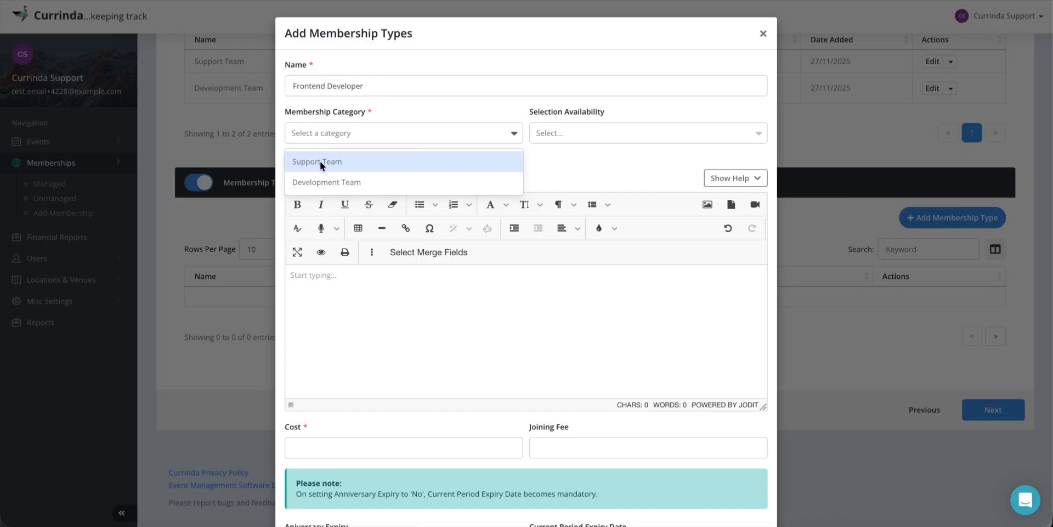
left_click(319, 183)
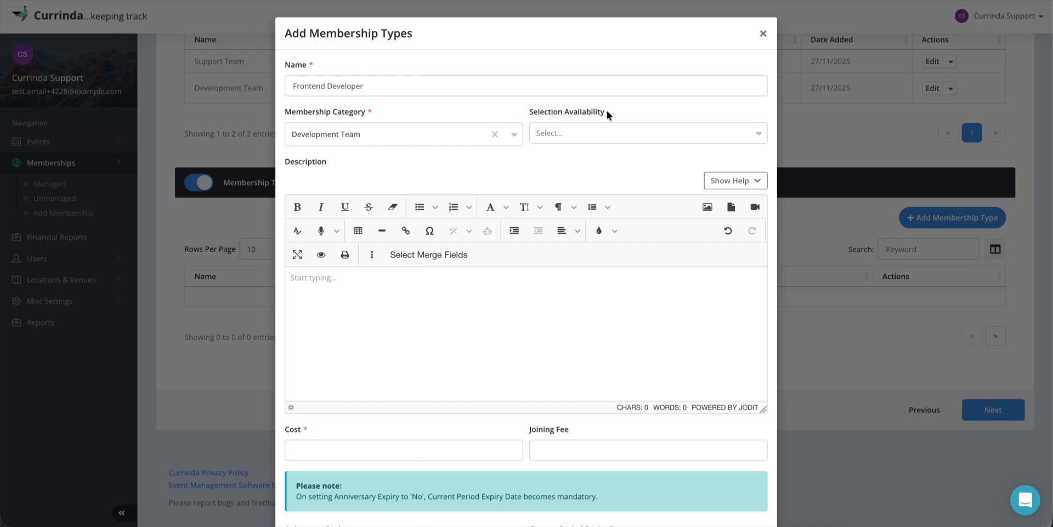
left_click(585, 133)
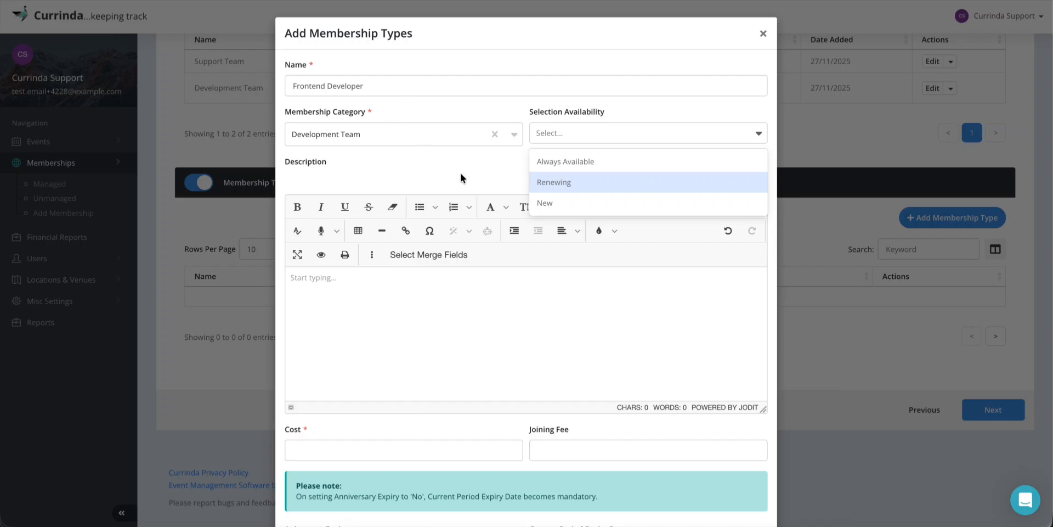
Make the type always available and describe it as 'Membership Type for Frontend Developers'
left_click(568, 162)
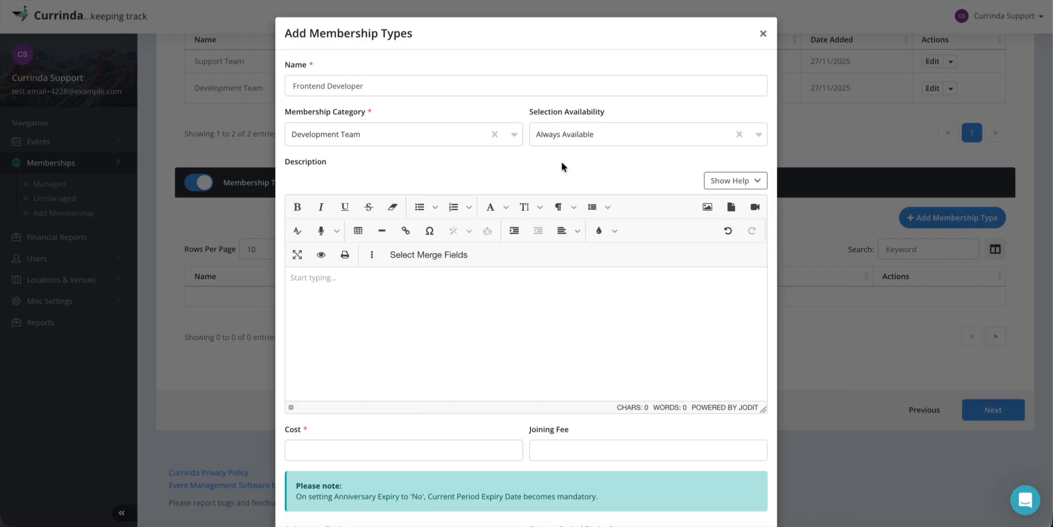
scroll(451, 206, "down", 2)
left_click(379, 237)
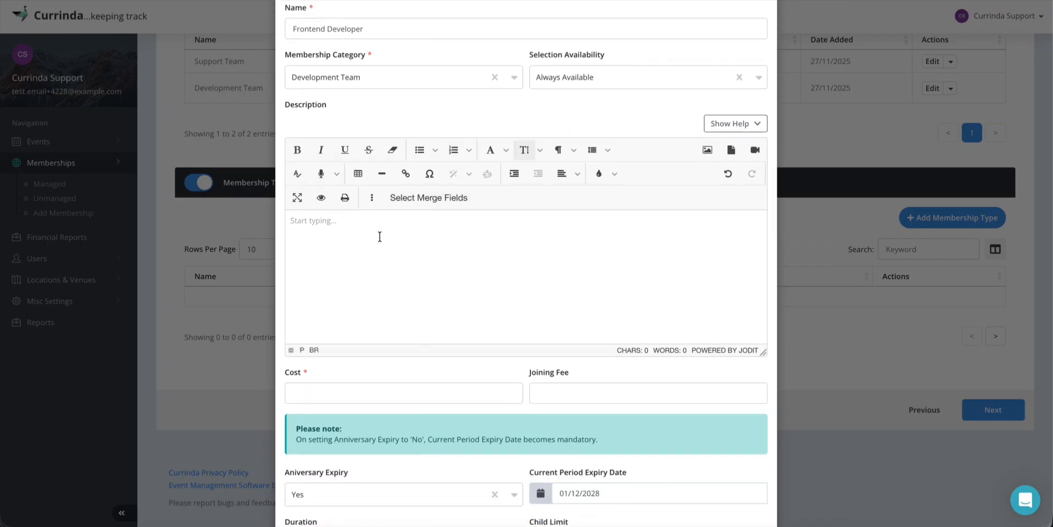
type("Memnership")
key("BackSpace")
key("BackSpace")
key("BackSpace")
key("BackSpace")
key("BackSpace")
key("BackSpace")
key("BackSpace")
type("bership Type for ")
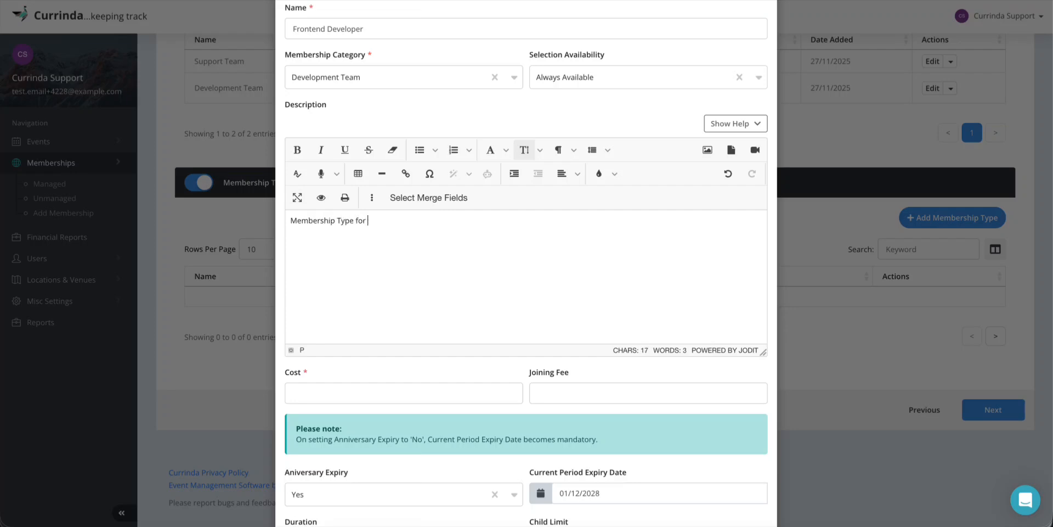
type("Frontend Developers")
Set the membership cost to 10 and the joining fee to 05
scroll(379, 288, "down", 1)
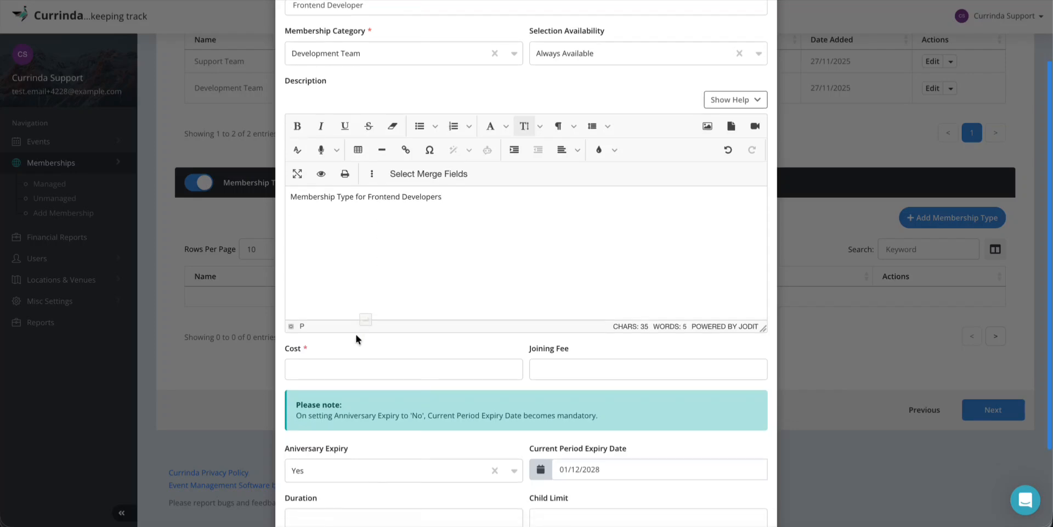
left_click(345, 369)
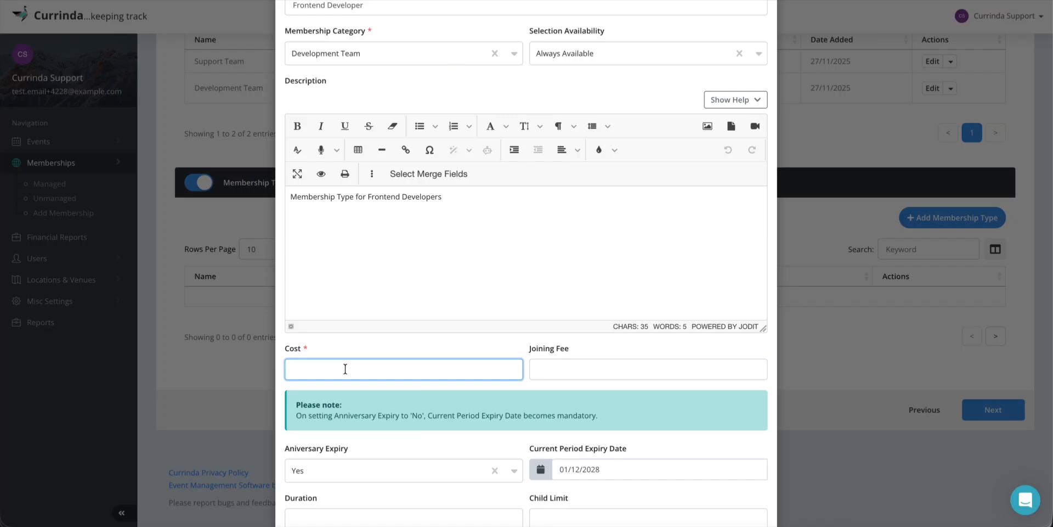
type("10")
scroll(460, 355, "down", 1)
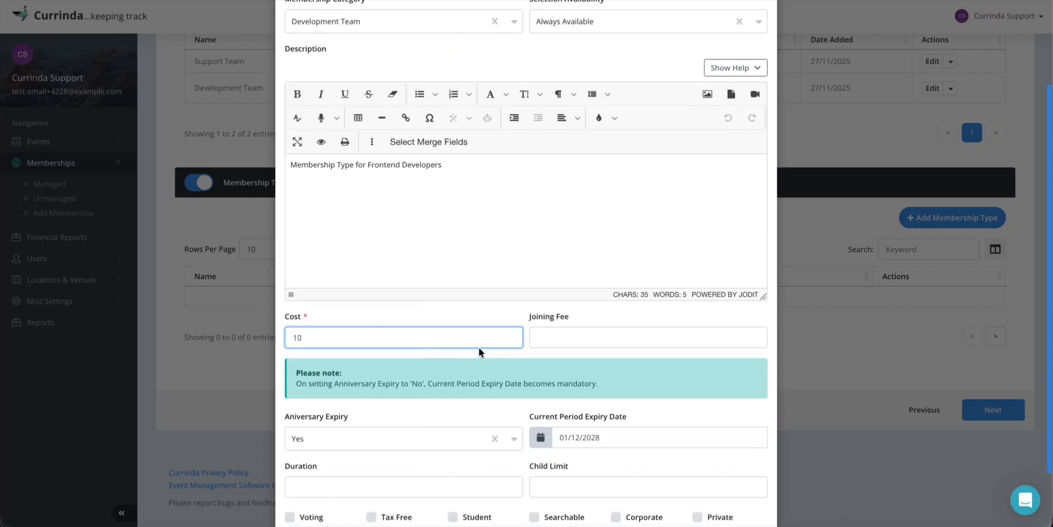
left_click(562, 338)
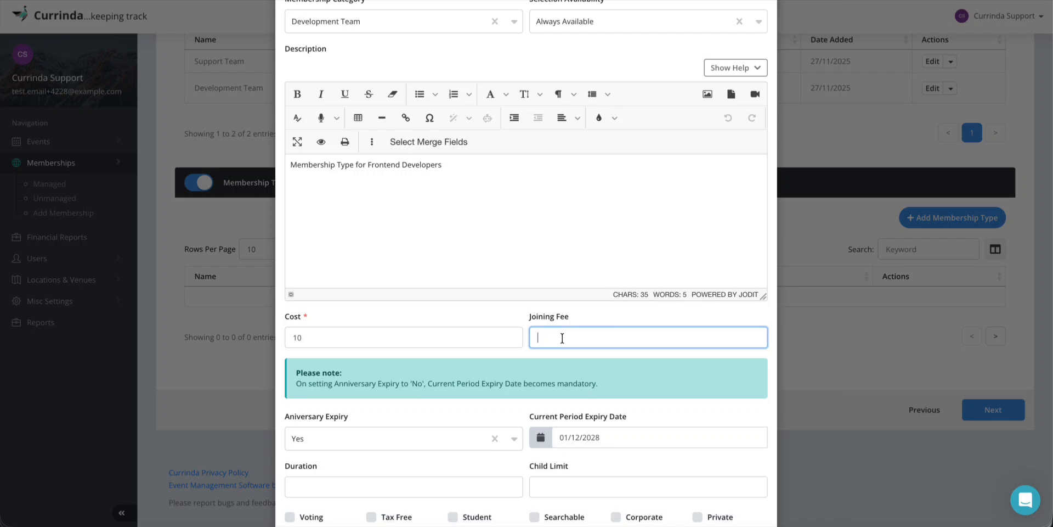
type("0")
type("5")
left_click(431, 307)
scroll(431, 307, "down", 1)
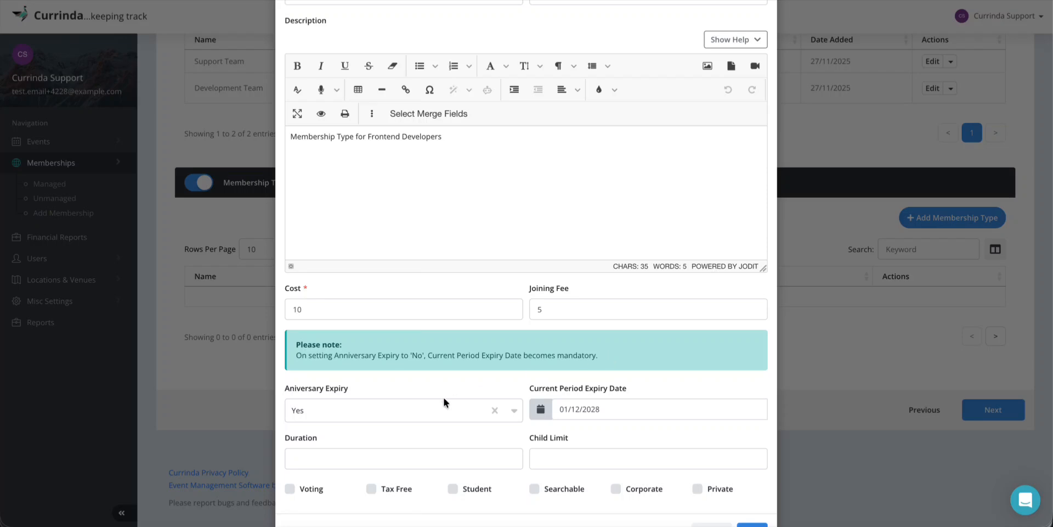
left_click(331, 410)
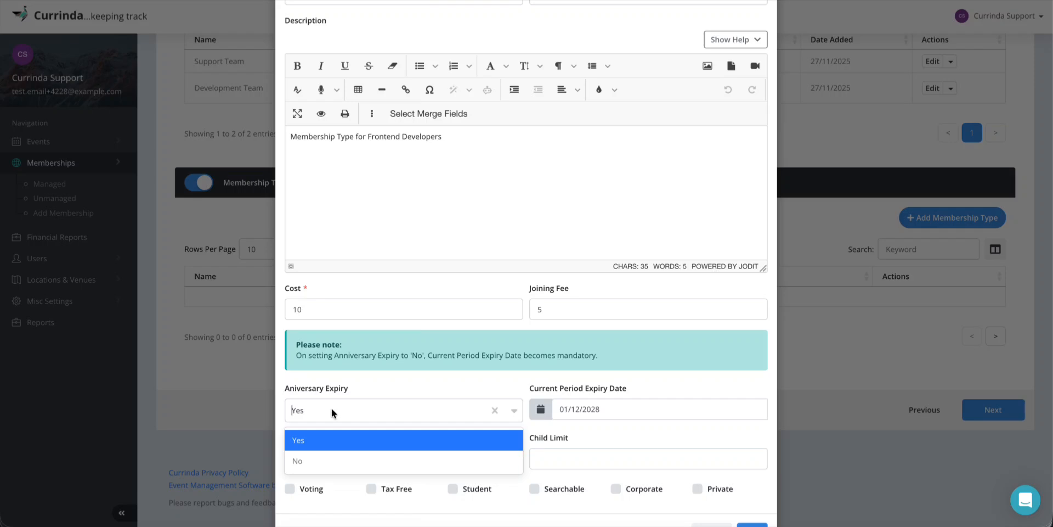
Set Anniversary Expiry to No and pick 01/06/2026 as the expiry date
left_click(318, 460)
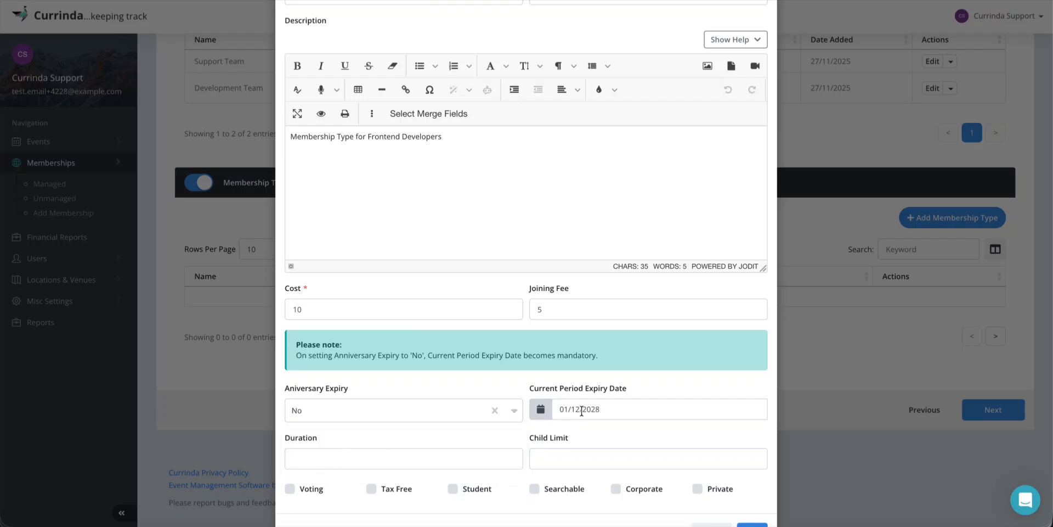
left_click(614, 409)
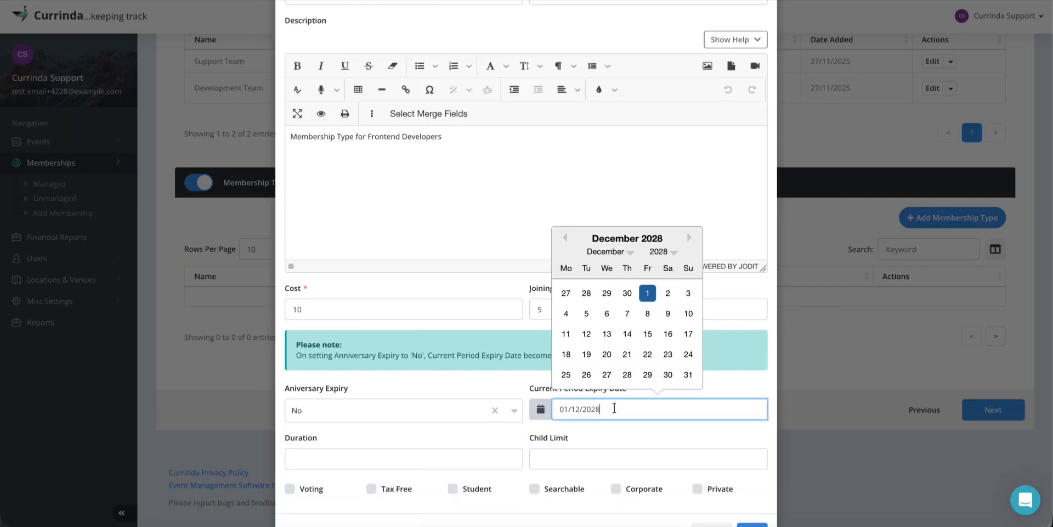
left_click(660, 251)
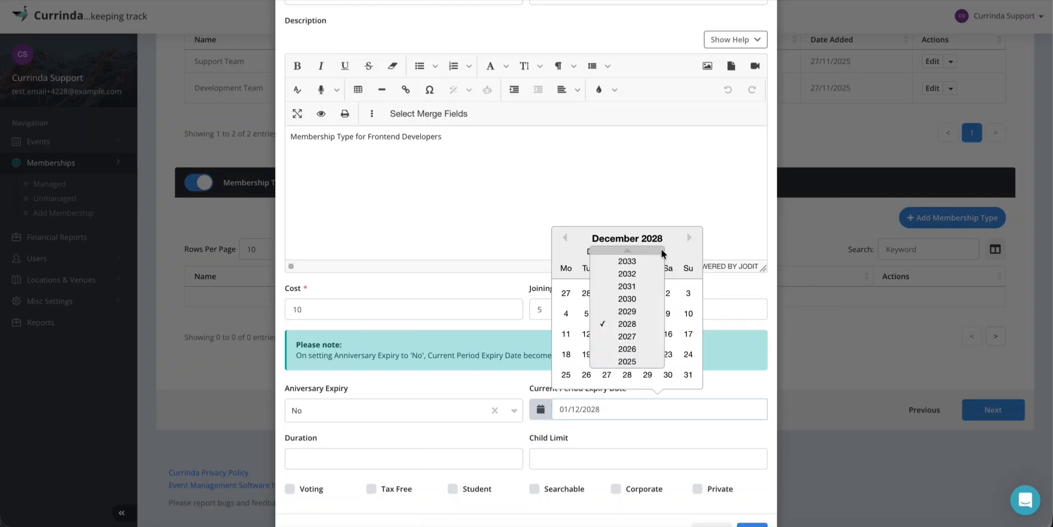
left_click(636, 348)
left_click(633, 252)
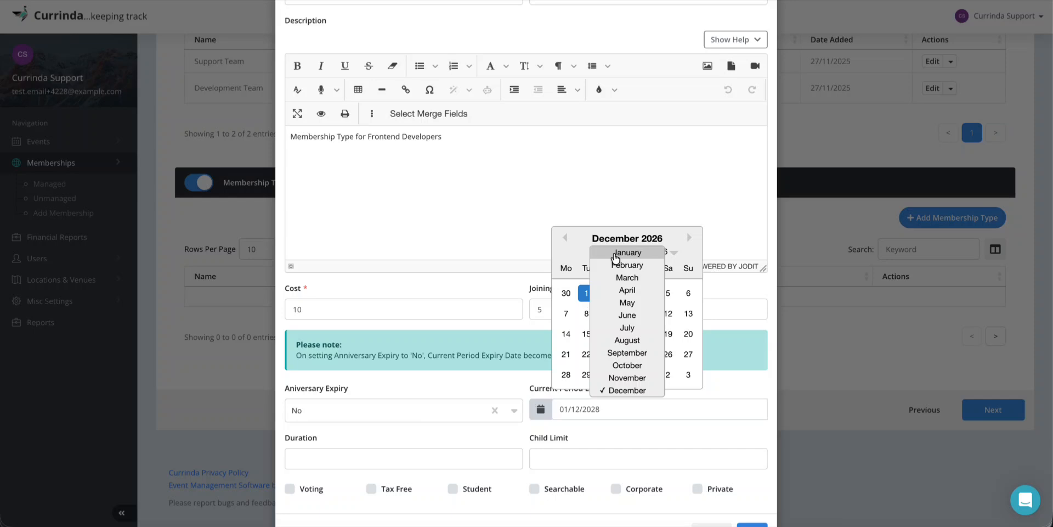
left_click(622, 317)
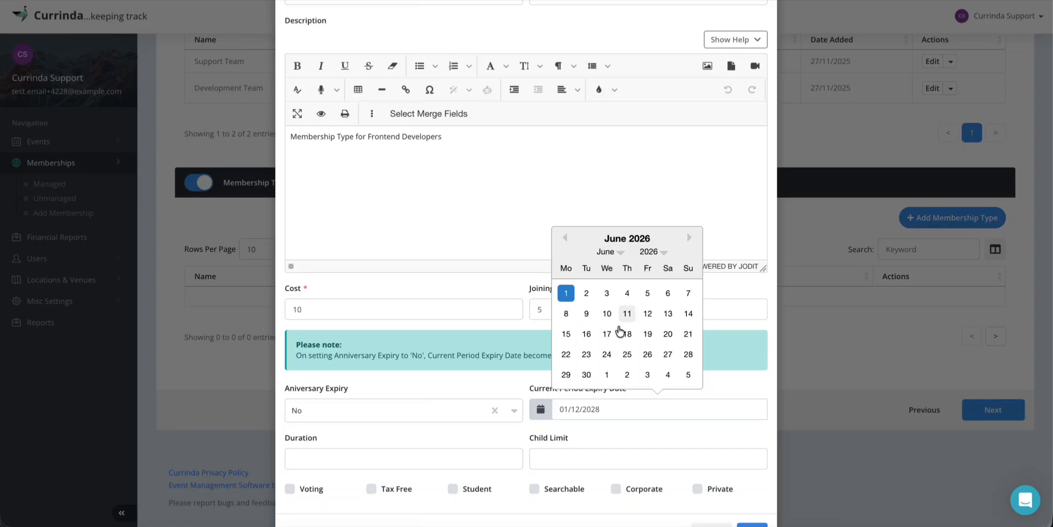
left_click(568, 294)
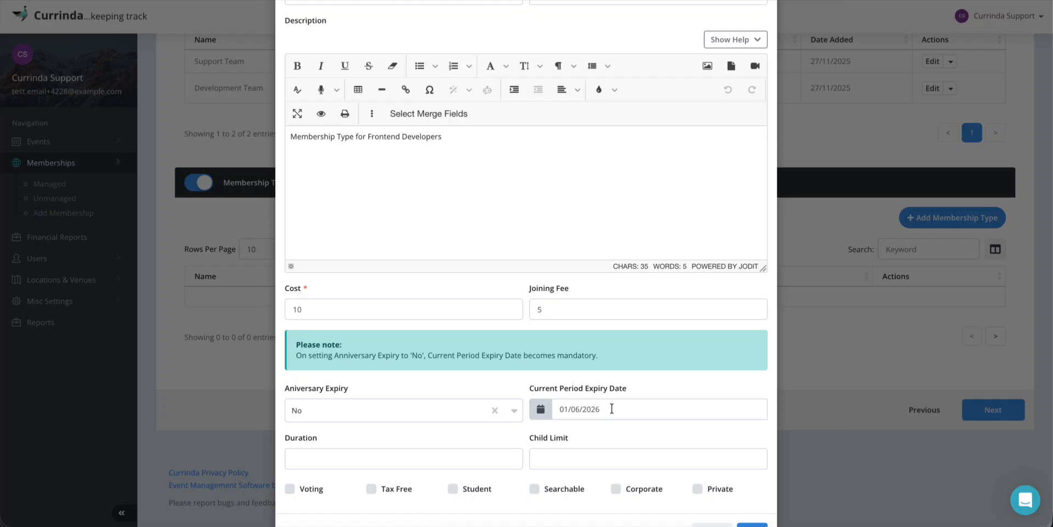
Clear the expiry date so it is left blank
left_click_drag(598, 410, 542, 412)
key("BackSpace")
left_click(599, 434)
left_click(346, 459)
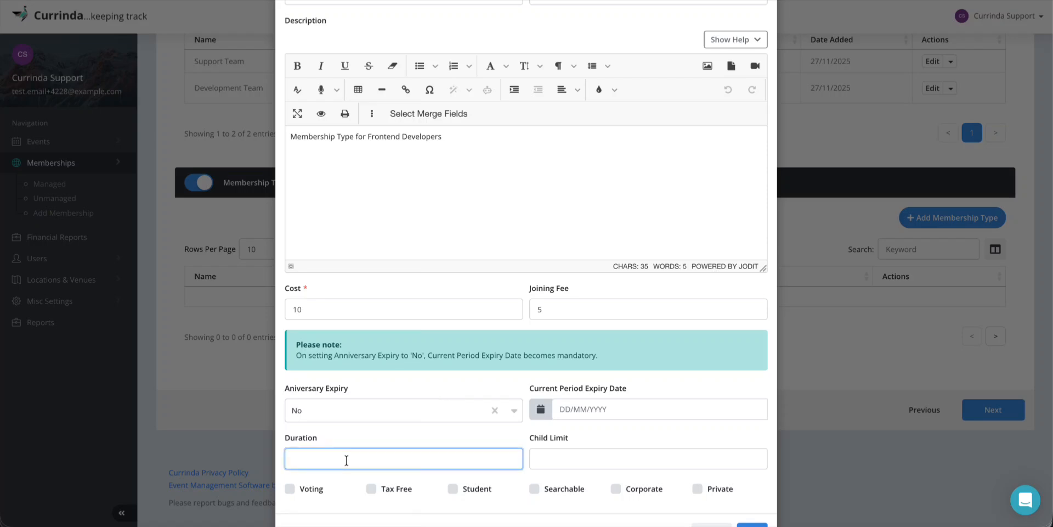
type("3")
left_click(358, 433)
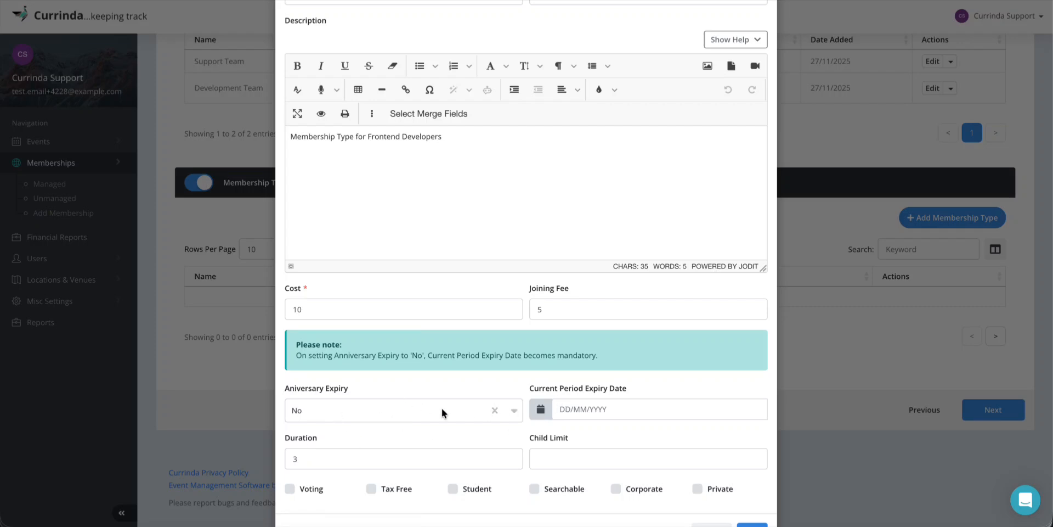
double_click(319, 458)
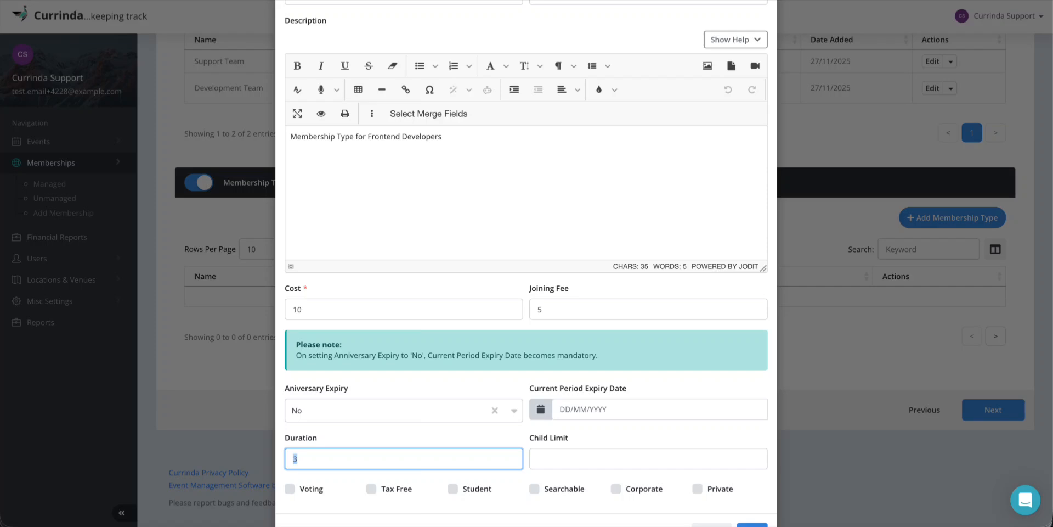
key("BackSpace")
left_click(367, 423)
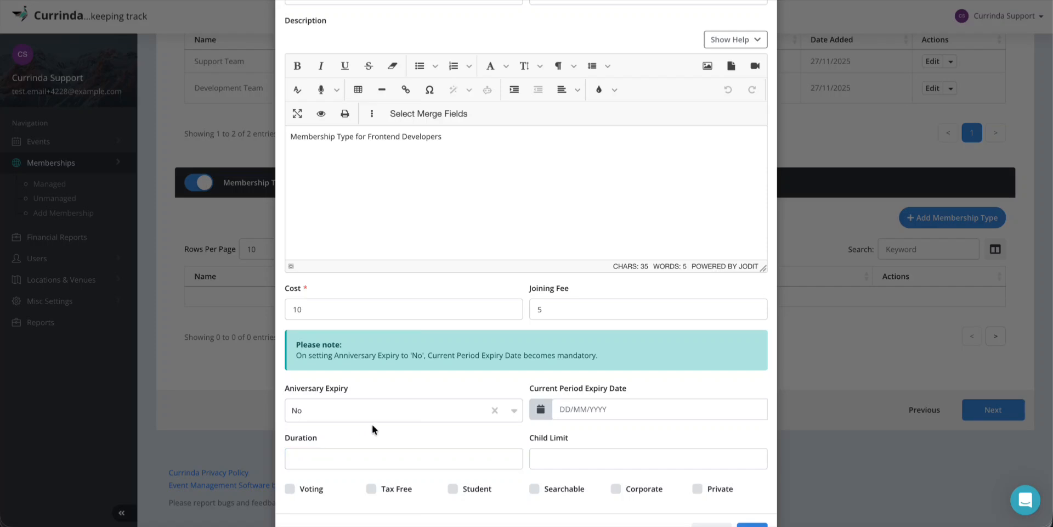
Set the Current Period Expiry Date to 01/02/2026
left_click(577, 408)
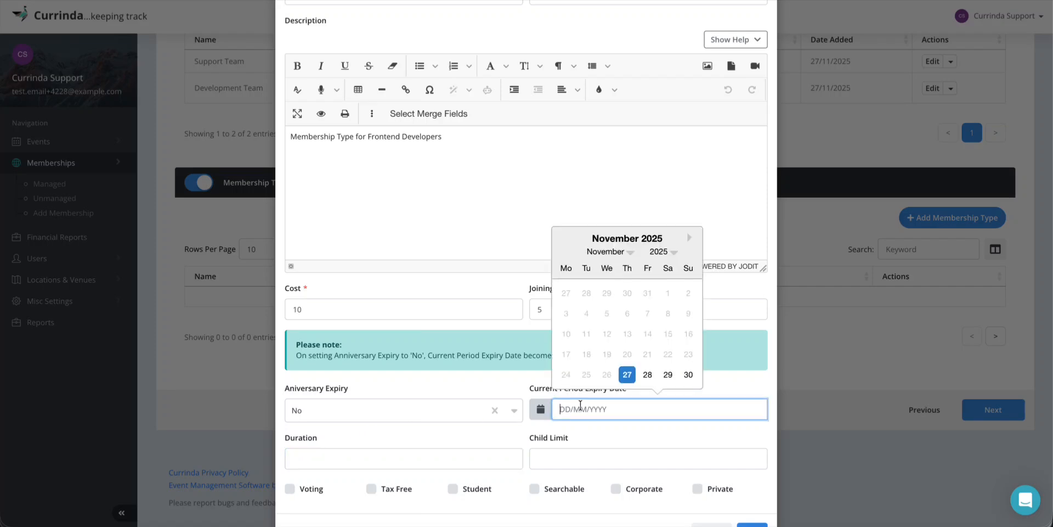
left_click(690, 237)
left_click(690, 238)
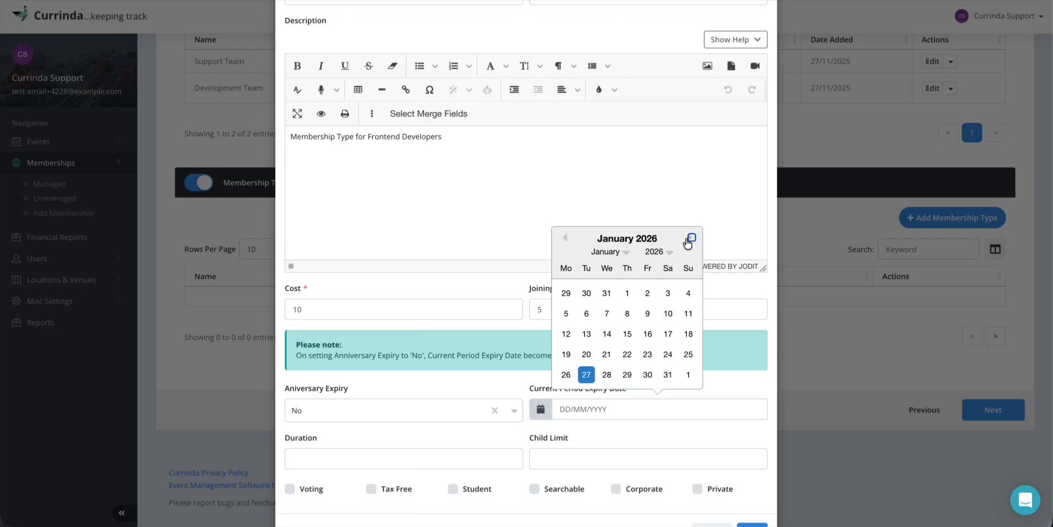
left_click(689, 371)
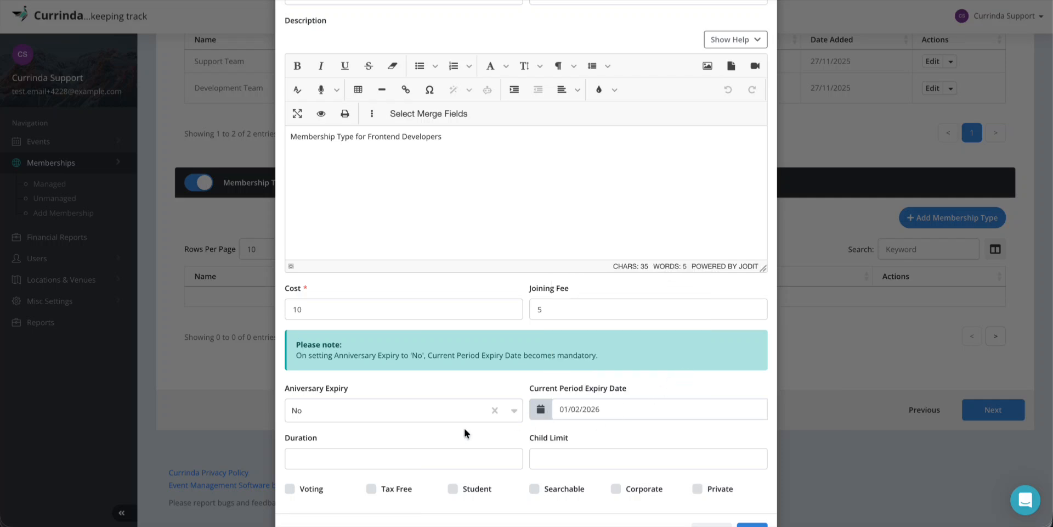
scroll(579, 427, "down", 1)
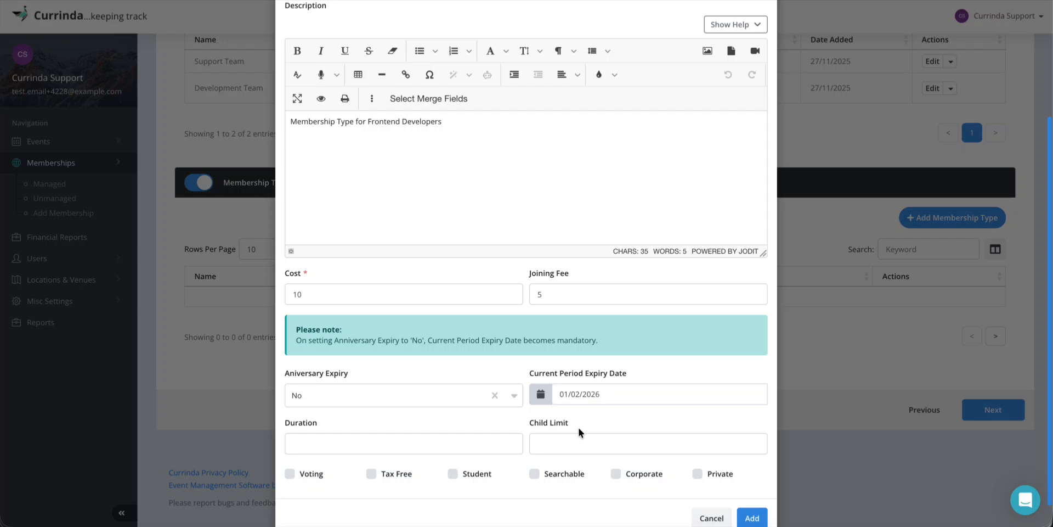
Enter a Child Limit of 5, then remove it to leave the field blank
left_click(556, 443)
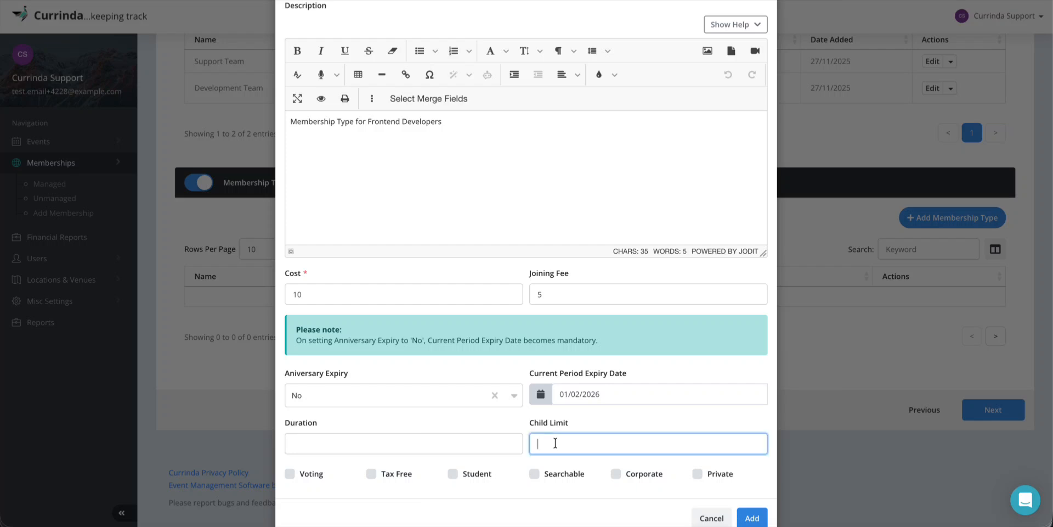
type("5")
key("BackSpace")
left_click(560, 425)
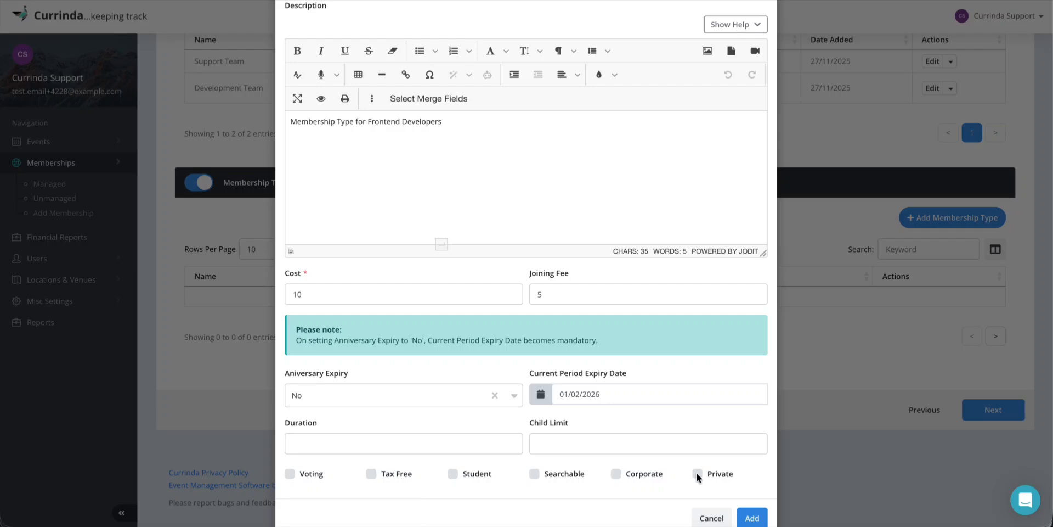
Save the Frontend Developer membership type costing 10 from the bottom of the dialog
scroll(696, 473, "down", 1)
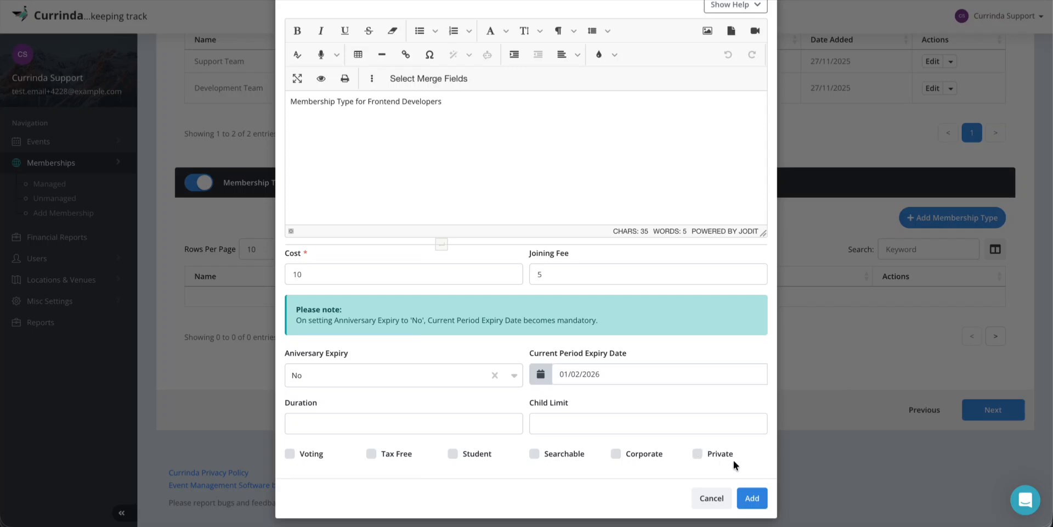
left_click(753, 498)
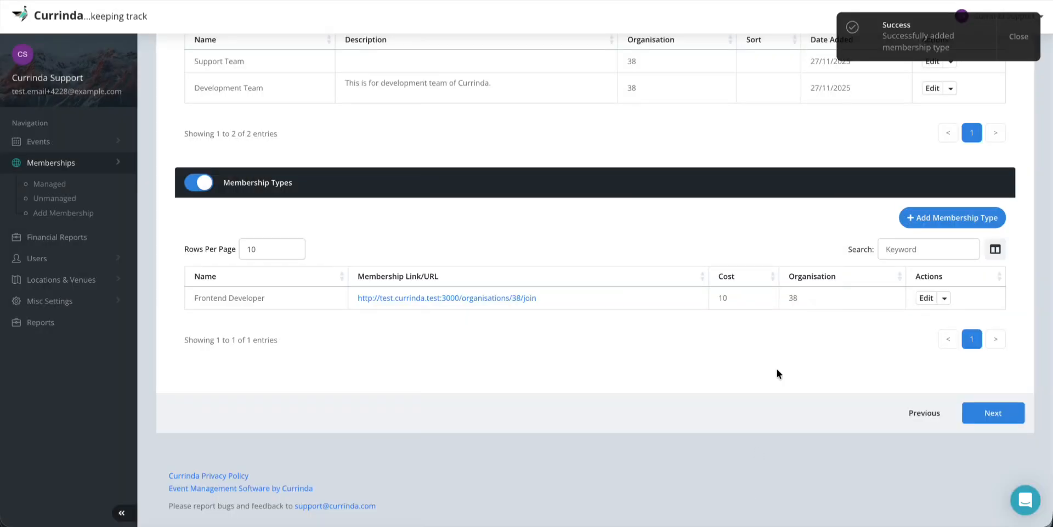
Start a 'Database Developer' membership type in Development Team, set to Always Available
left_click(922, 224)
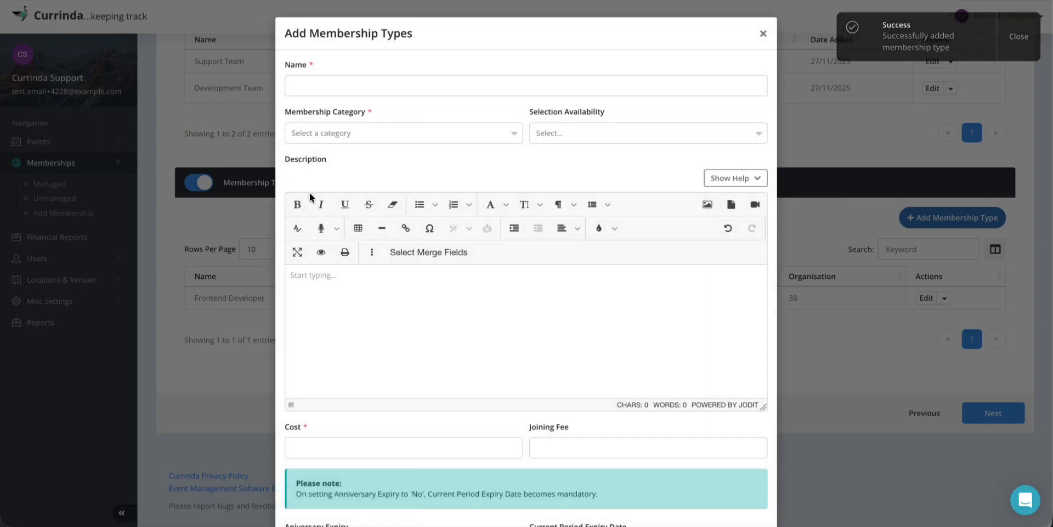
left_click(350, 81)
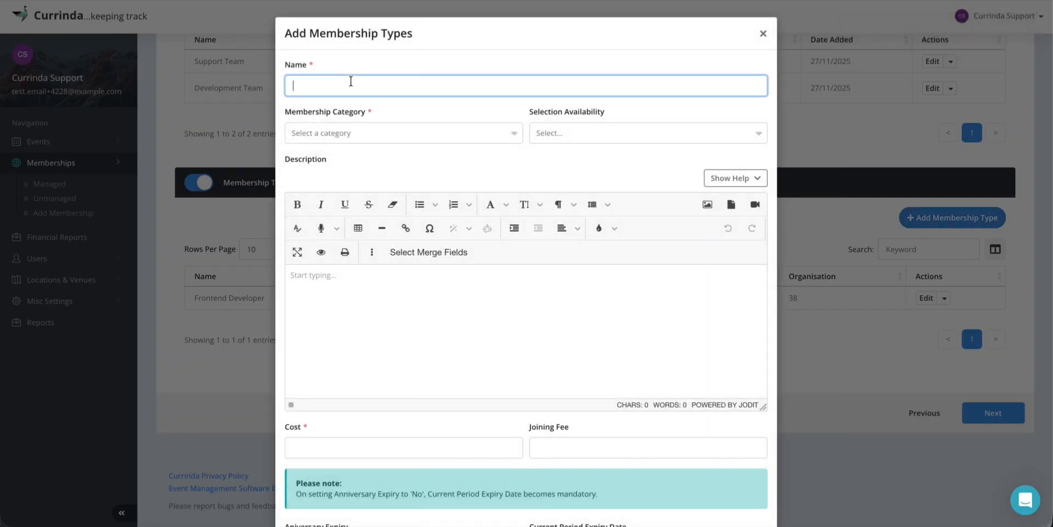
type("Database Developer")
left_click(314, 133)
left_click(327, 179)
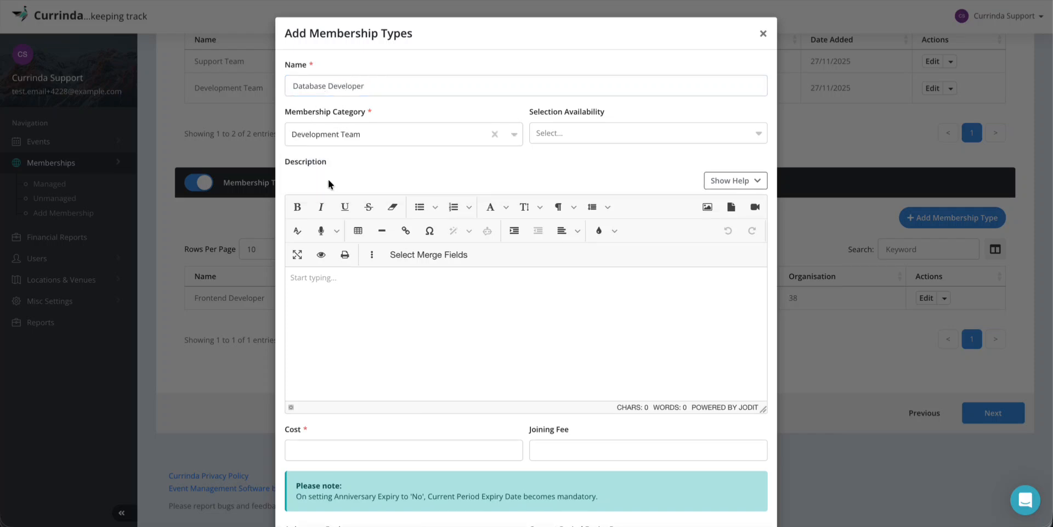
left_click(577, 135)
left_click(575, 160)
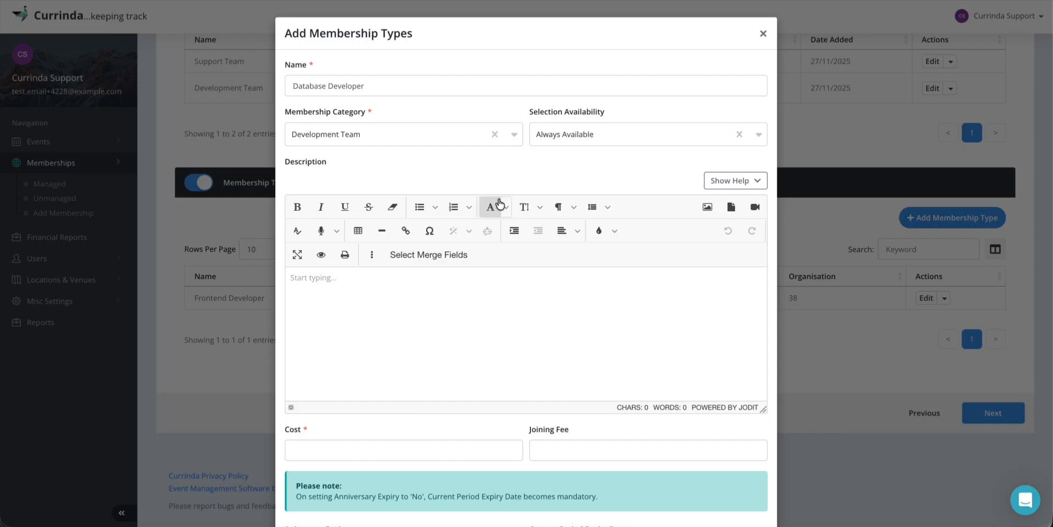
Give it cost 5, clear the joining fee, set Anniversary Expiry to No, and save
scroll(500, 204, "down", 3)
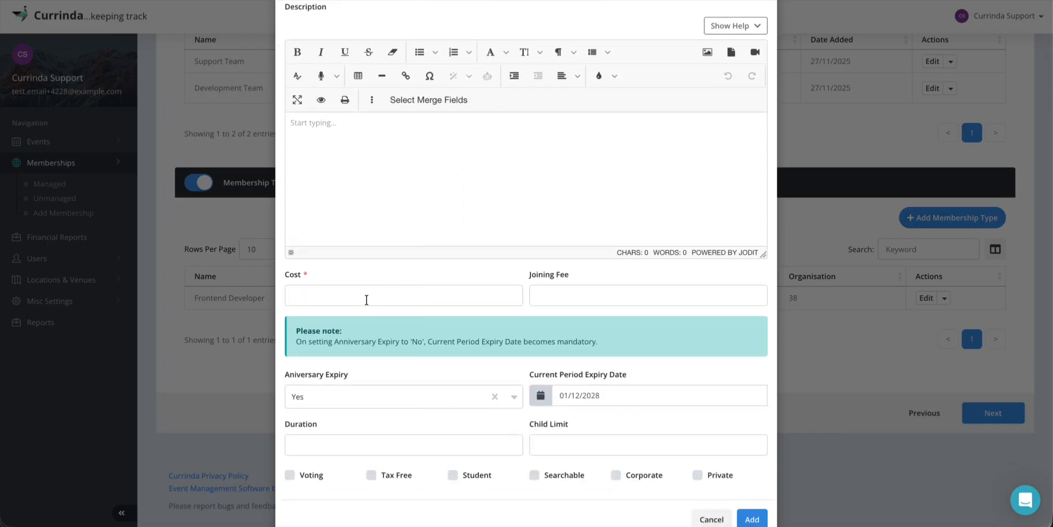
left_click(366, 299)
type("5")
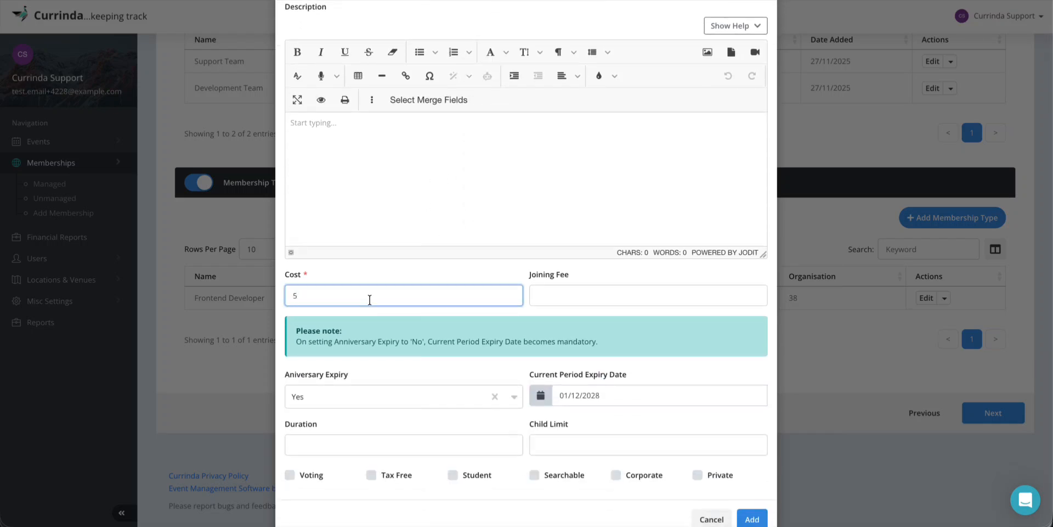
left_click(555, 297)
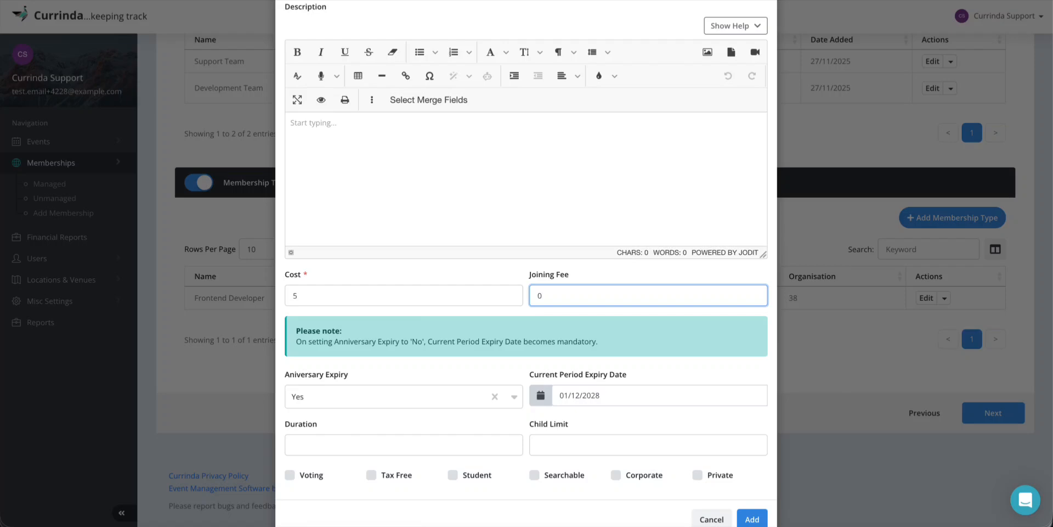
key("BackSpace")
scroll(526, 335, "down", 1)
left_click(603, 358)
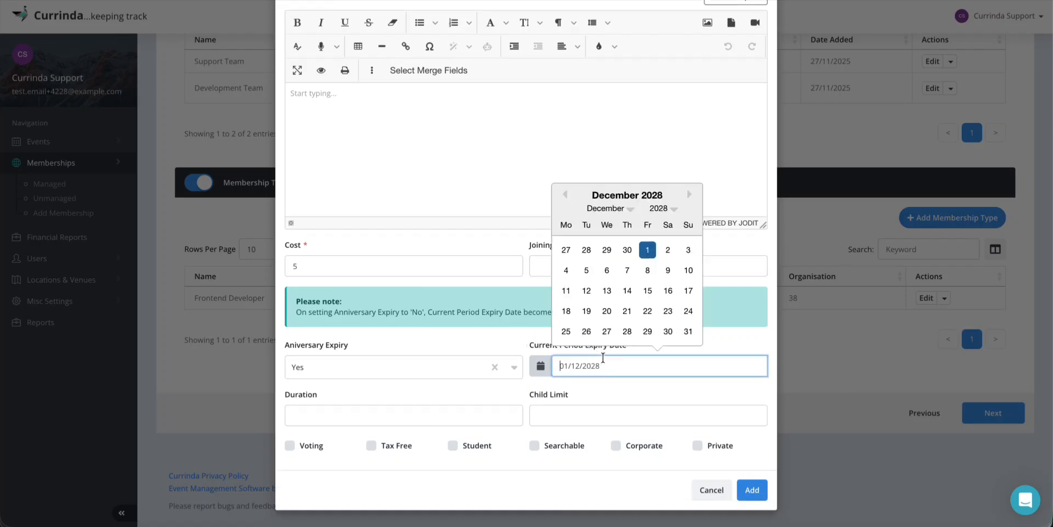
left_click(519, 283)
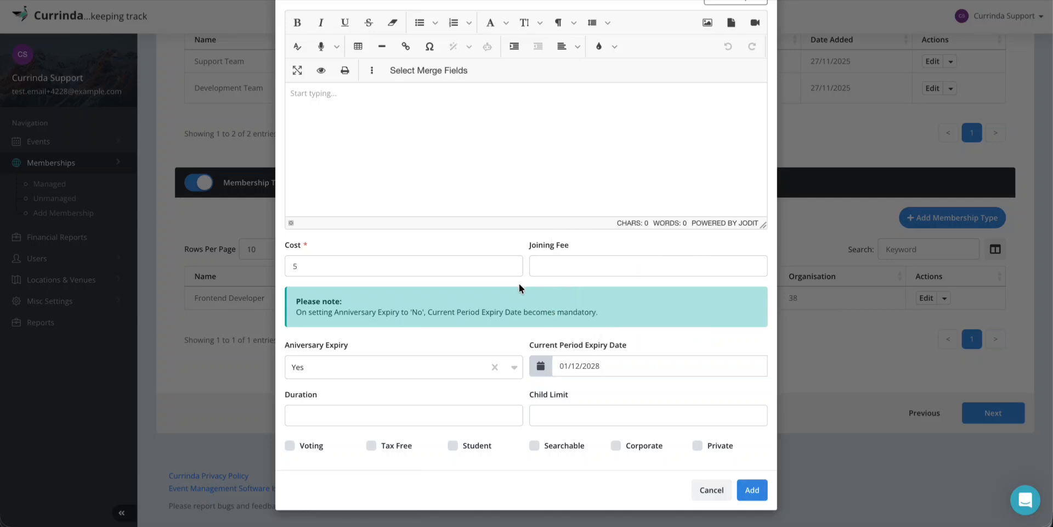
left_click(403, 368)
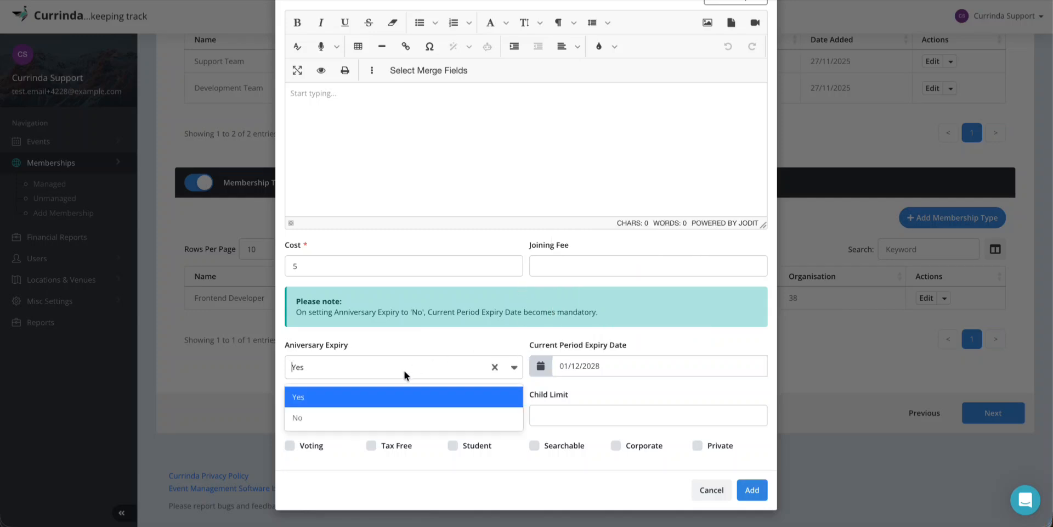
left_click(318, 415)
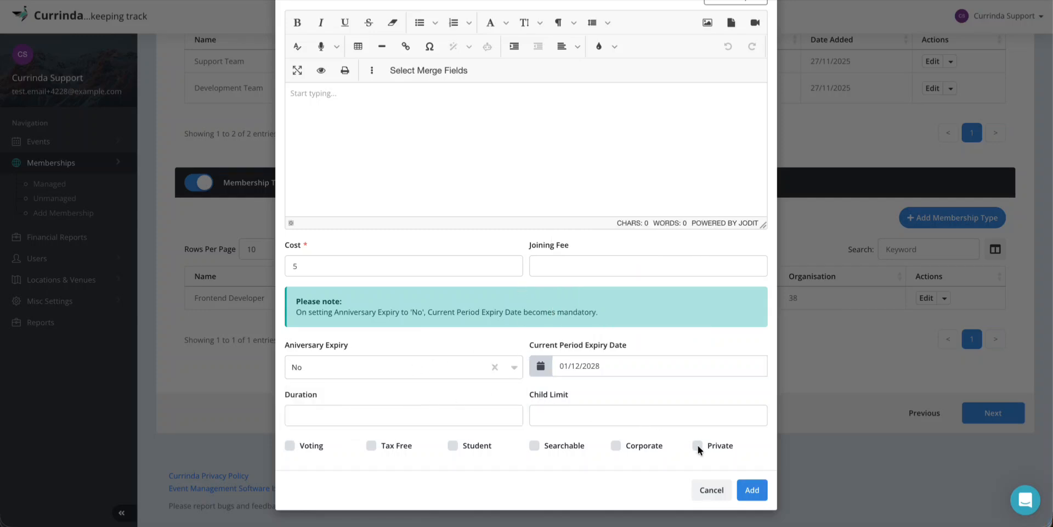
left_click(751, 489)
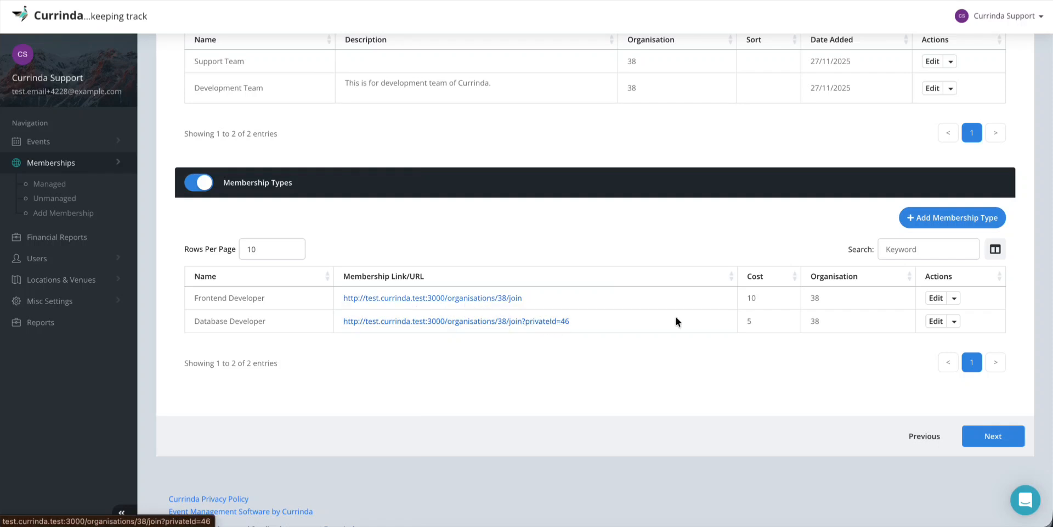
Advance the Add Membership wizard past the first three steps to the Addon step
left_click(997, 434)
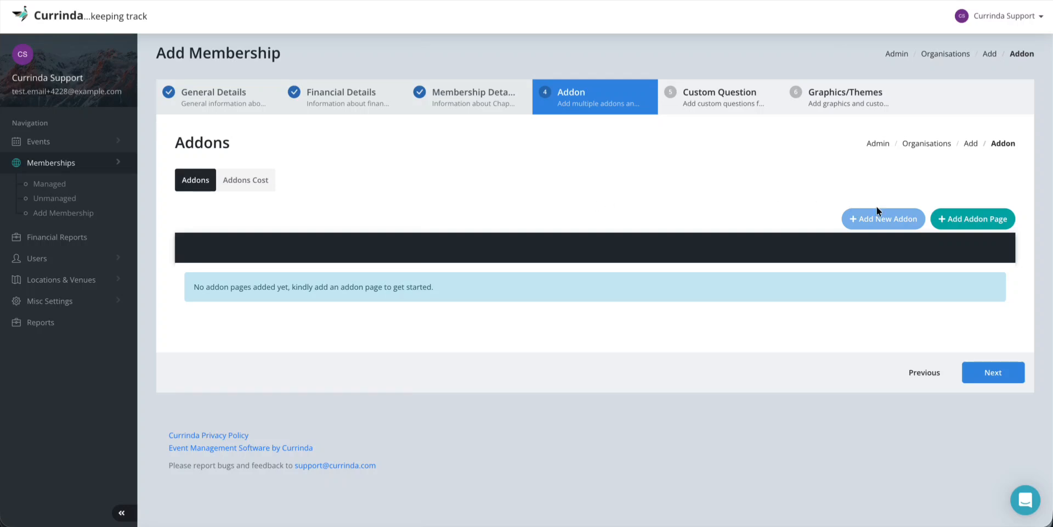
Start an addon page named 'Surplus Benefits', described as 'Benefits of joining the organisation'
left_click(957, 219)
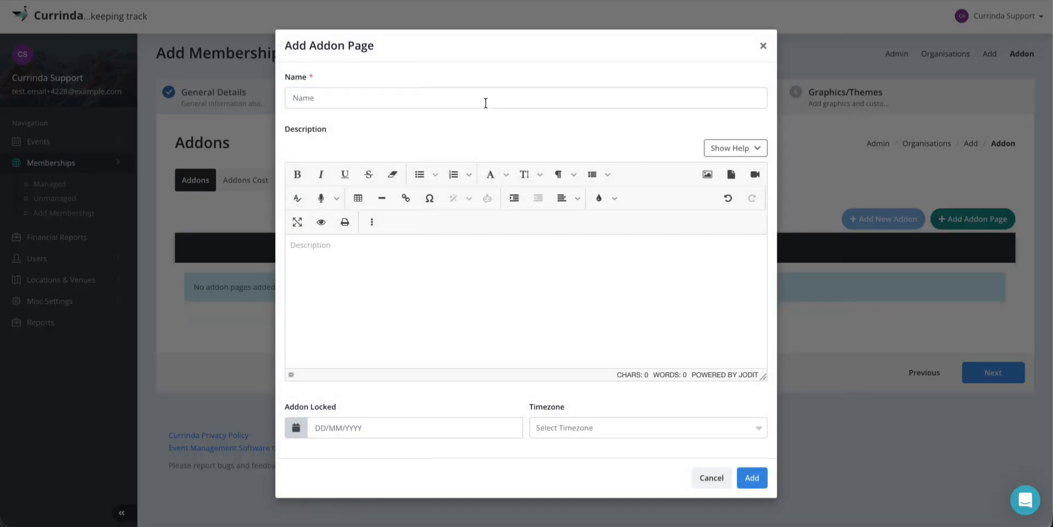
left_click(470, 97)
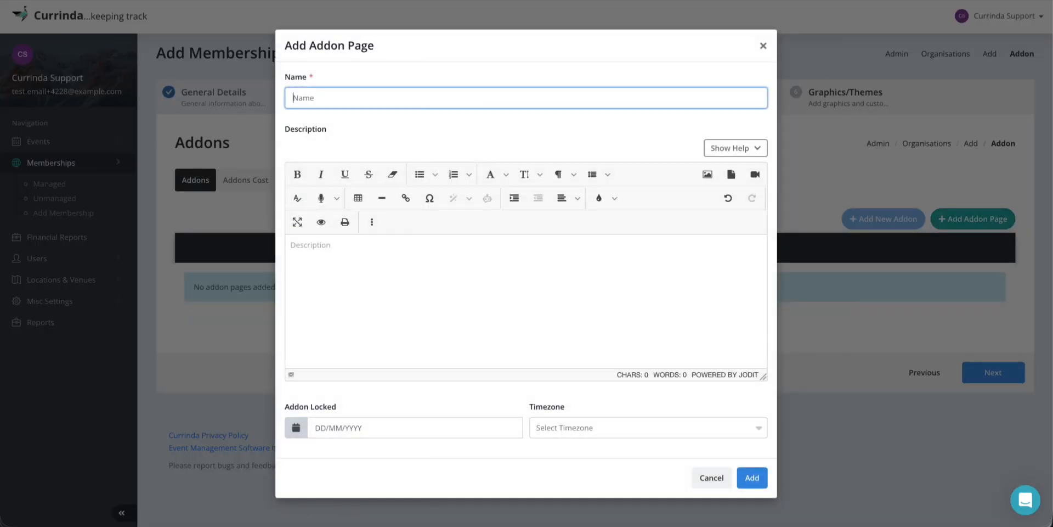
type("Surplus Benefits")
left_click(430, 246)
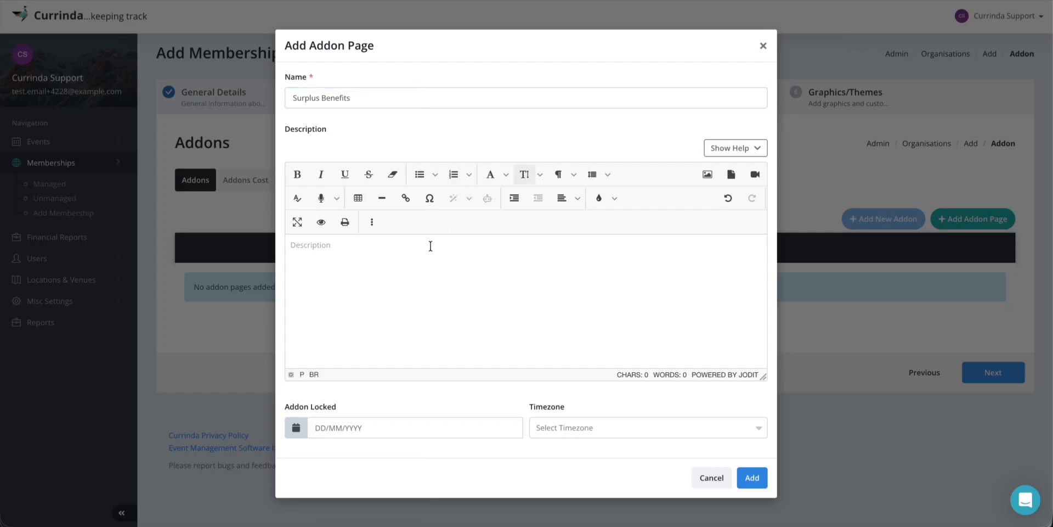
type("Benefits of joining the or")
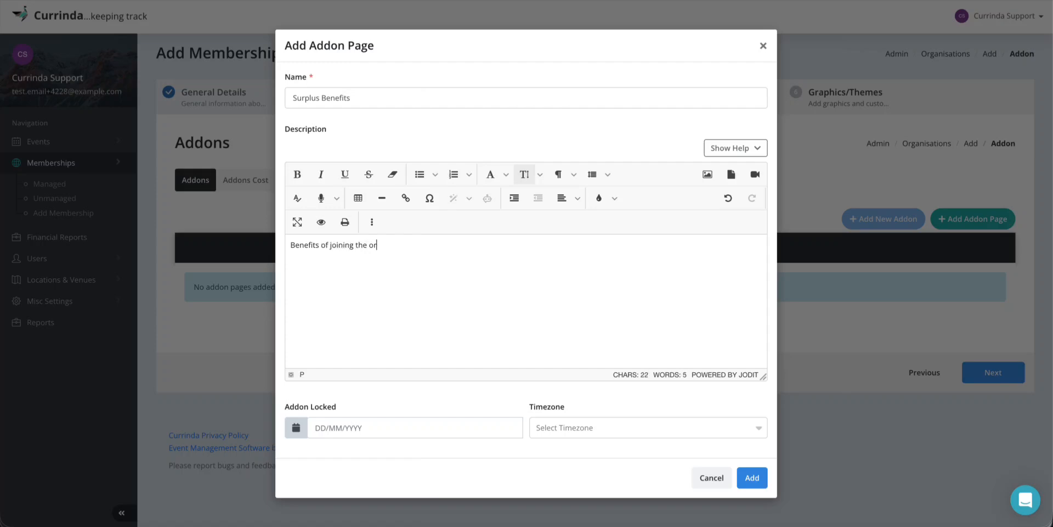
type("ganisation")
Lock it on 31/01/2026 with timezone Australia/Melbourne, and save the page
left_click(349, 429)
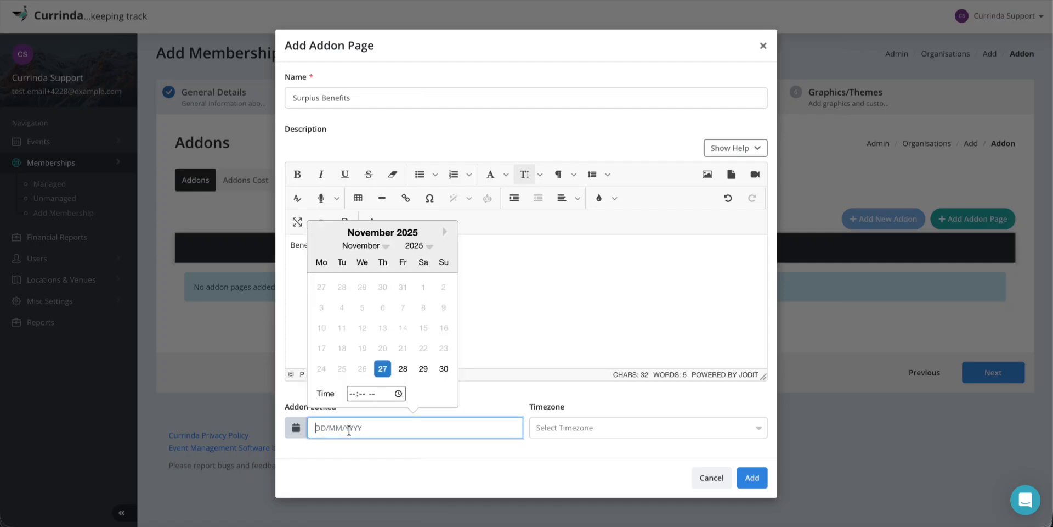
double_click(446, 232)
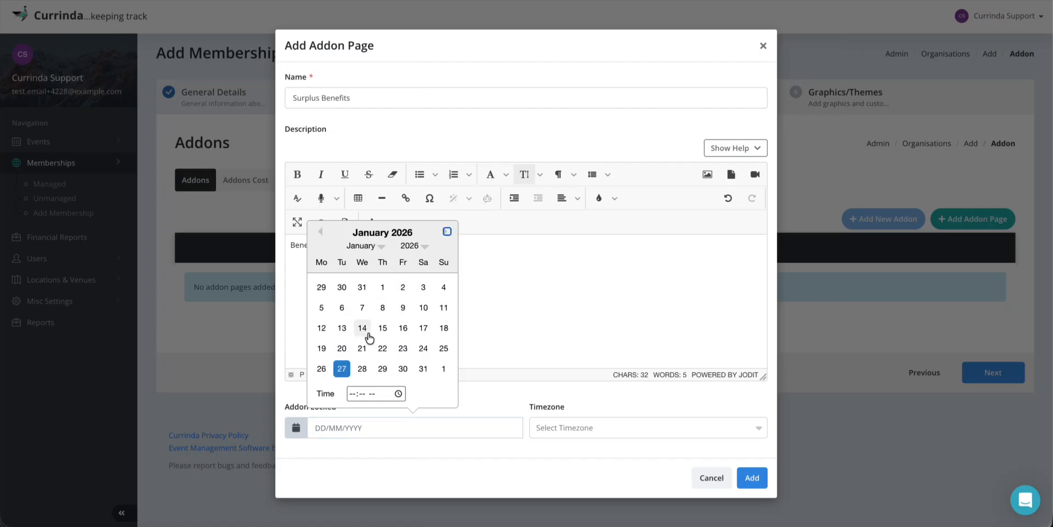
left_click(424, 370)
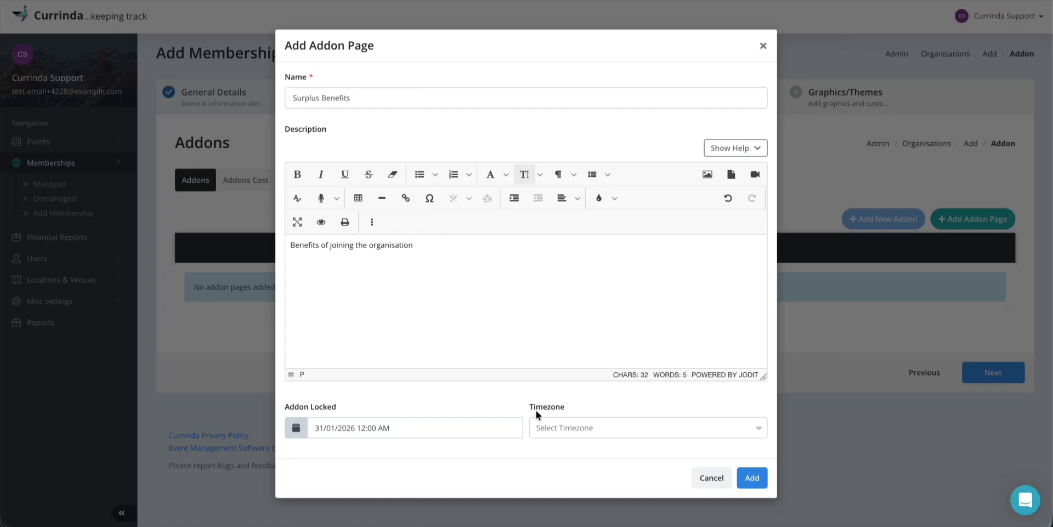
left_click(567, 427)
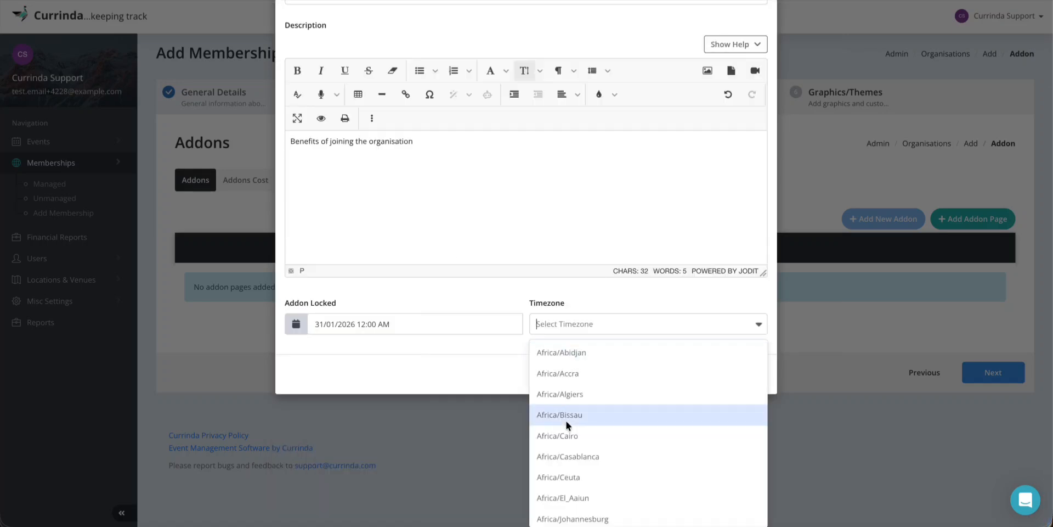
type("melb")
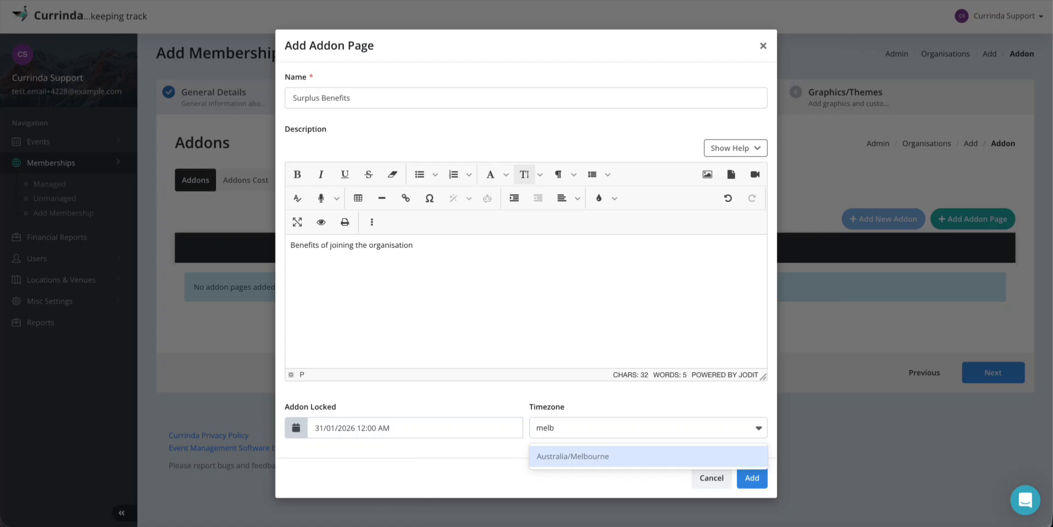
key("Return")
left_click(753, 478)
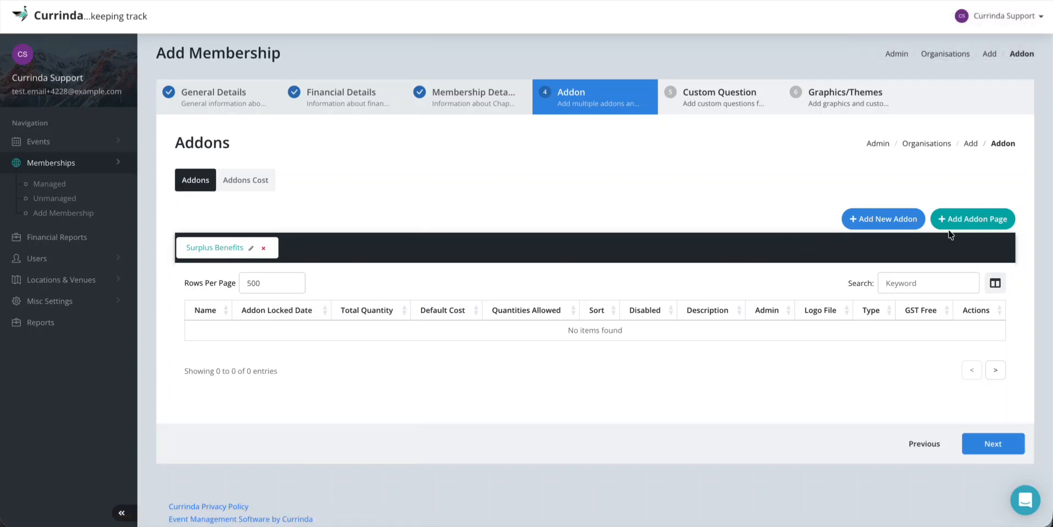
Add a second addon page 'Extra Addons' with no lock date or timezone
left_click(960, 220)
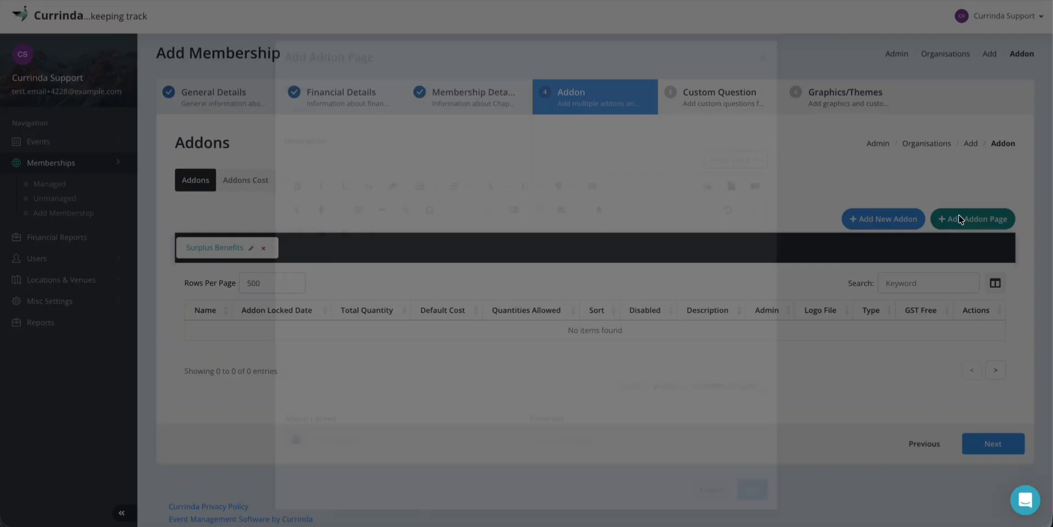
left_click(377, 93)
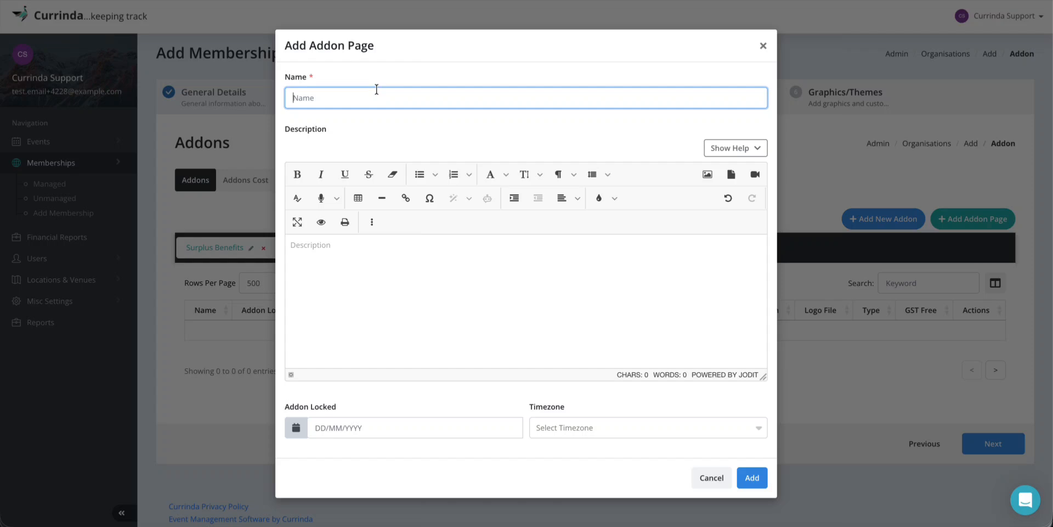
type("Extra Addons")
left_click(334, 425)
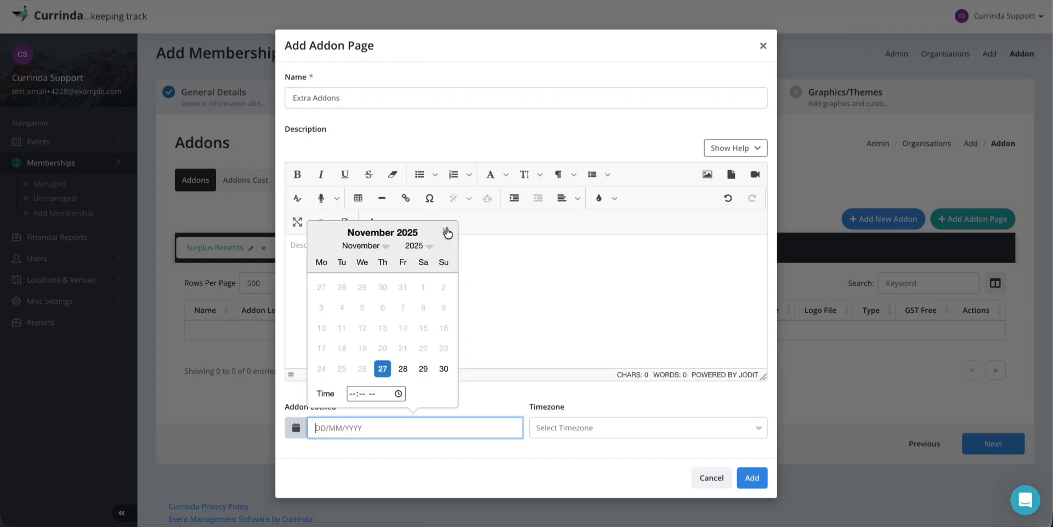
left_click(527, 269)
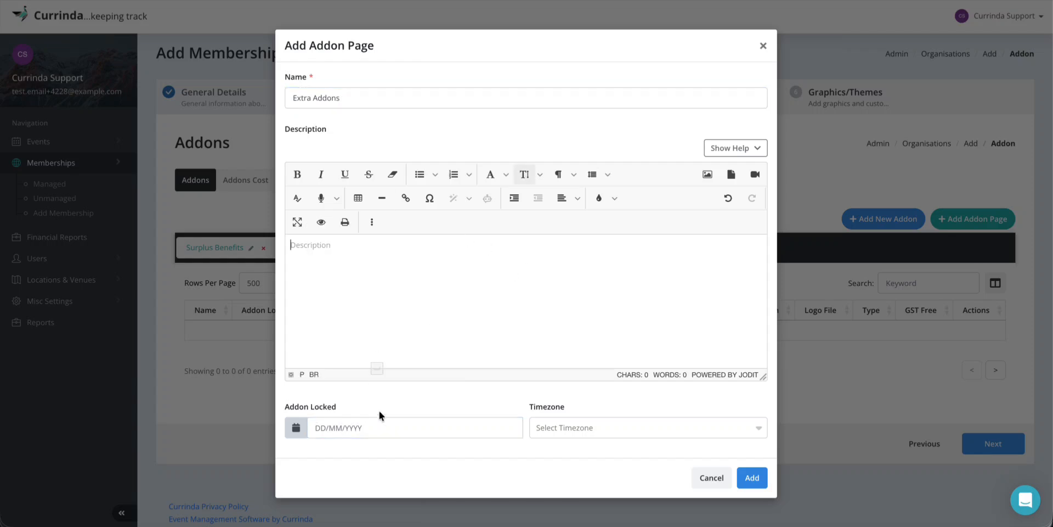
left_click(559, 426)
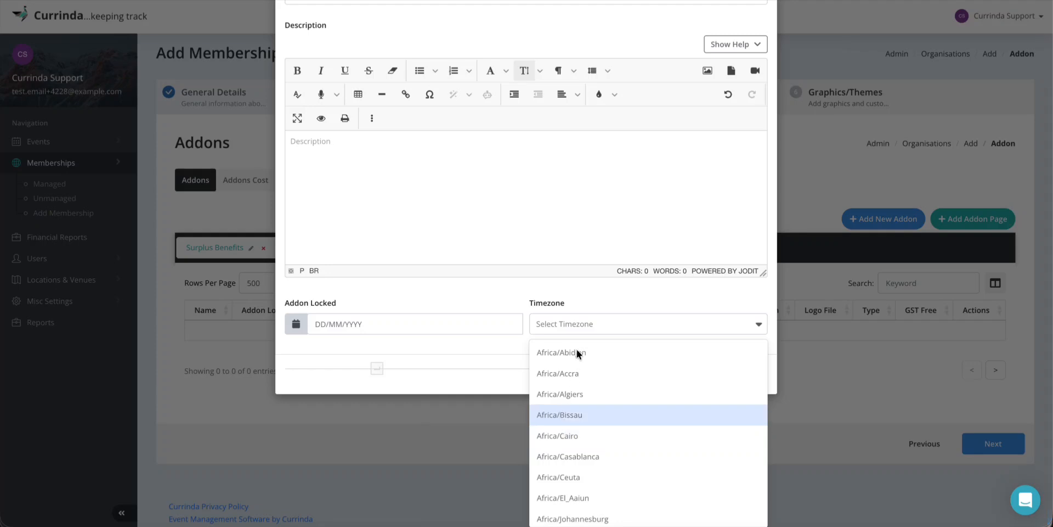
left_click(423, 307)
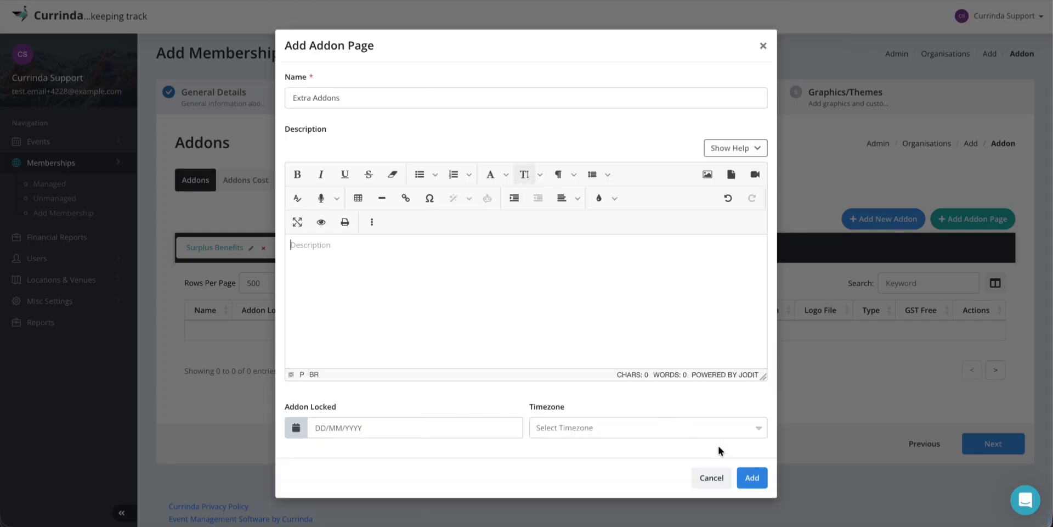
left_click(756, 476)
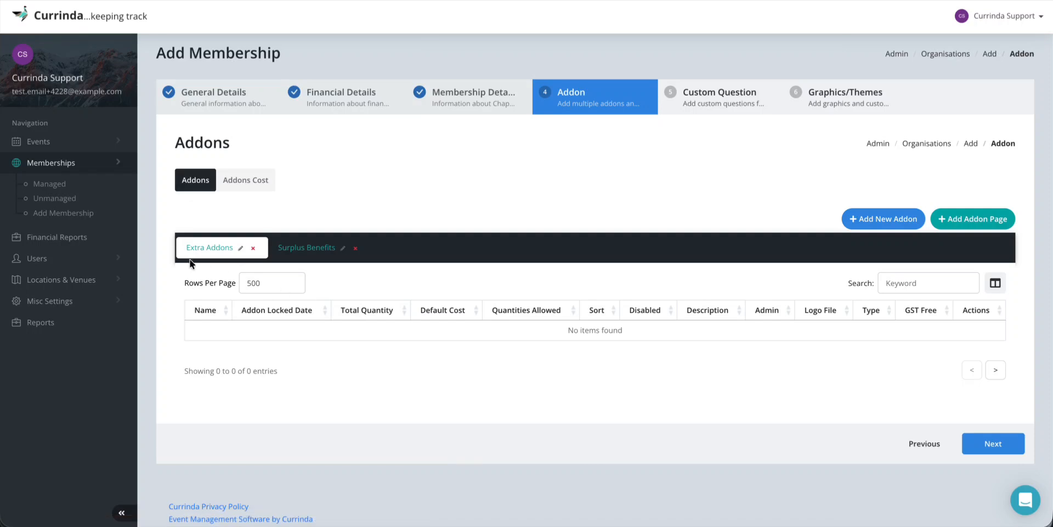
Start a new addon 'Netflix Subscription' with quantity 100 and type Standalone
left_click(872, 221)
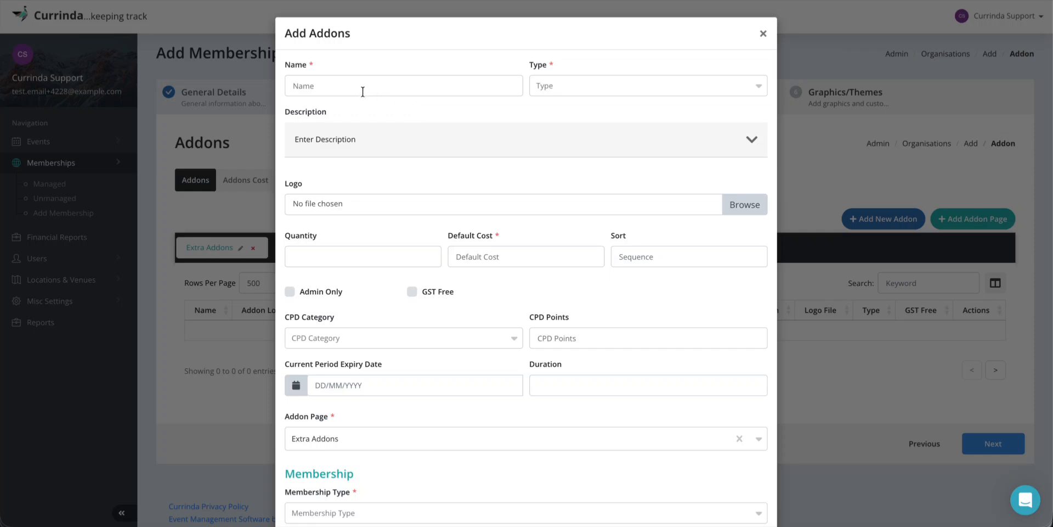
left_click(355, 84)
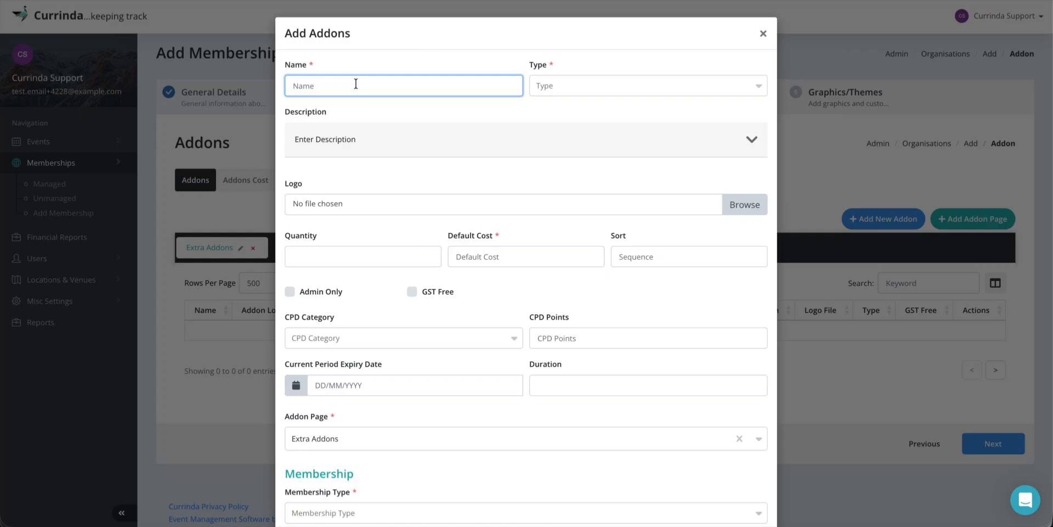
type("Netflix Subscription")
left_click(587, 83)
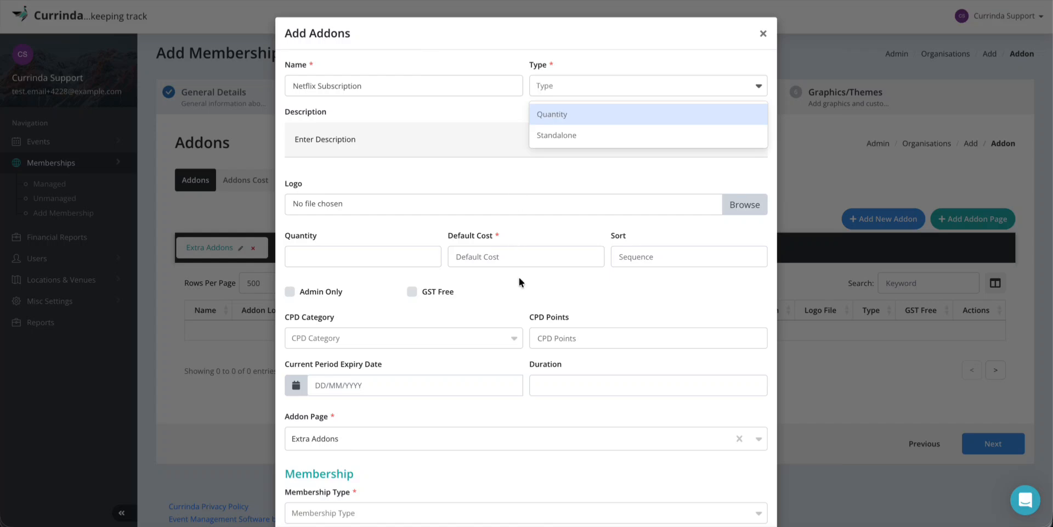
left_click(303, 256)
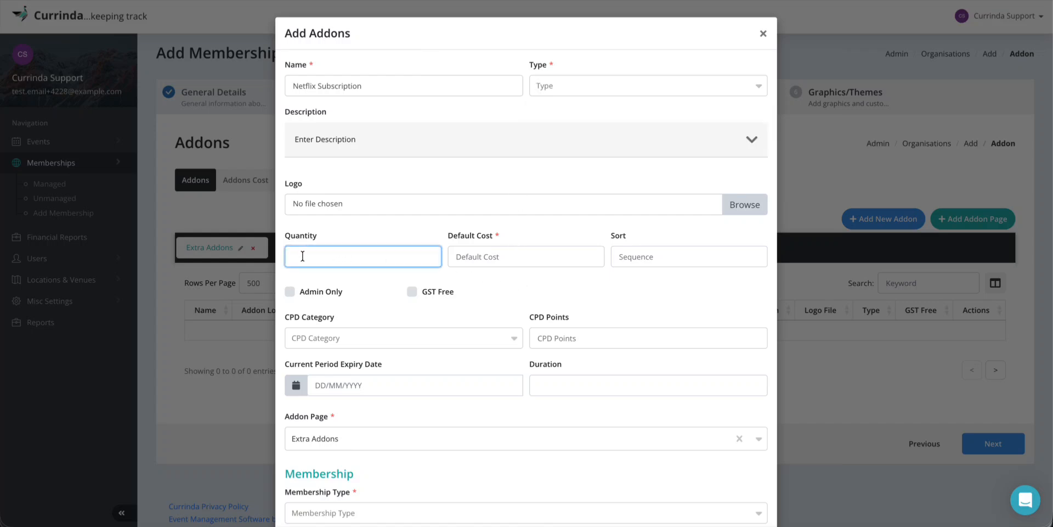
type("100")
left_click(554, 83)
left_click(560, 114)
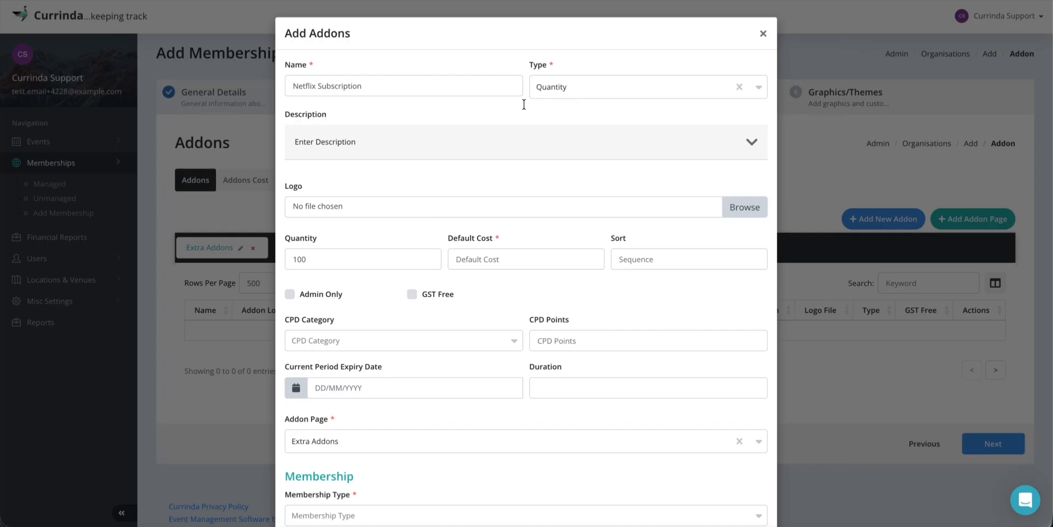
left_click(560, 89)
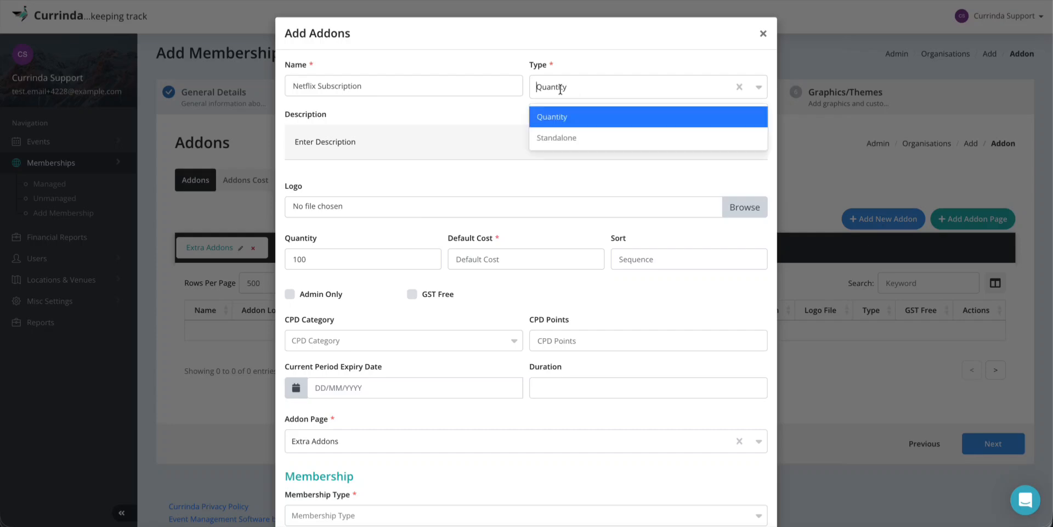
left_click(555, 139)
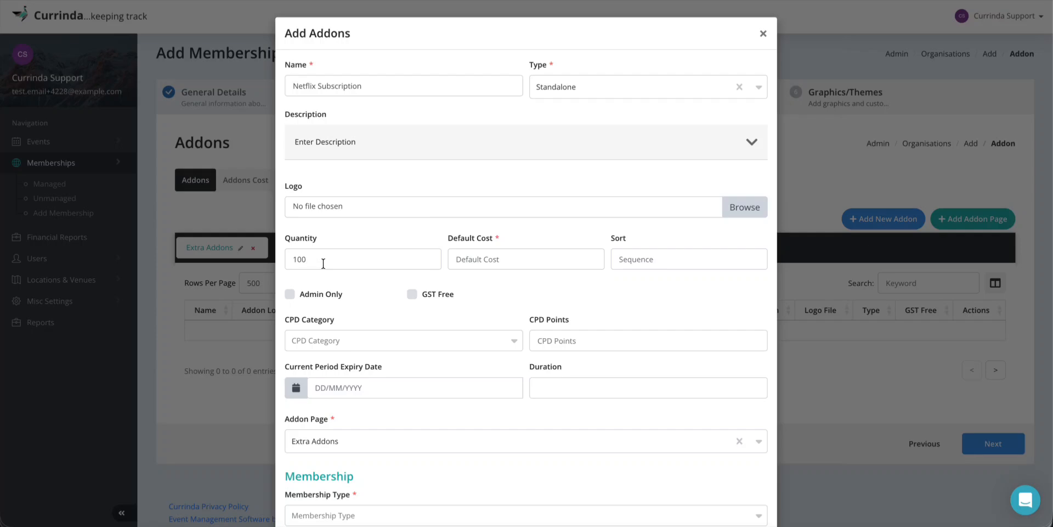
Describe it as 'Netflix Subscription is available with this addon'
left_click(428, 151)
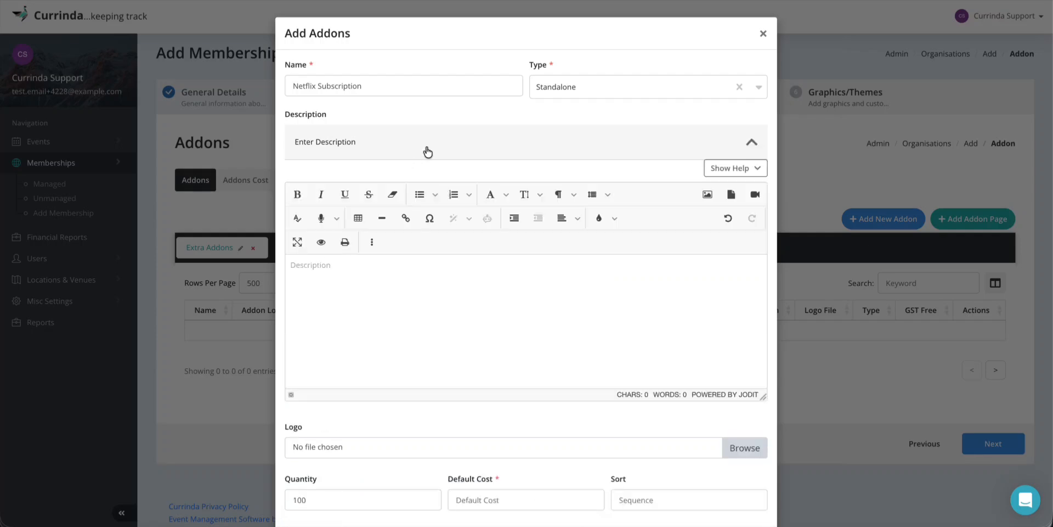
left_click(368, 273)
type("Net")
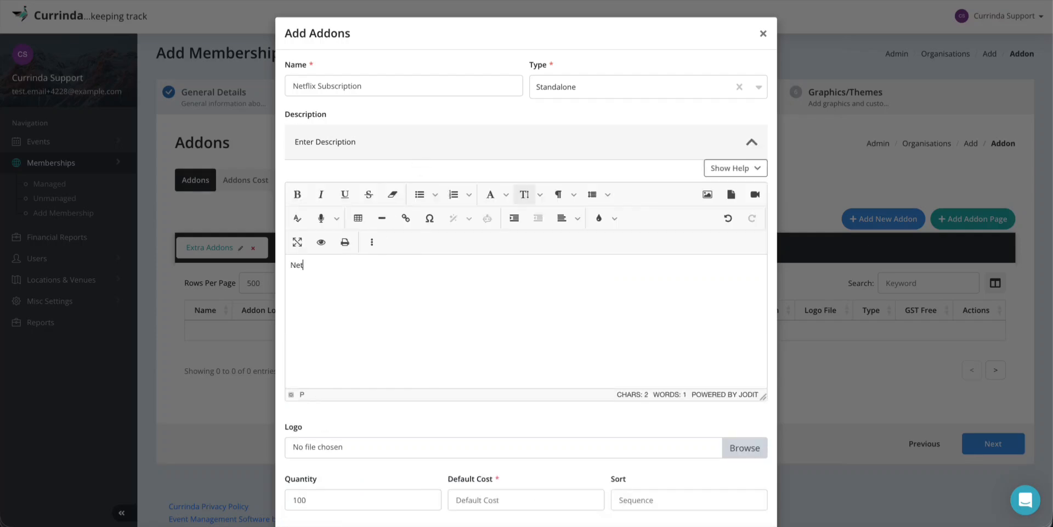
type("flix Subscription is ava")
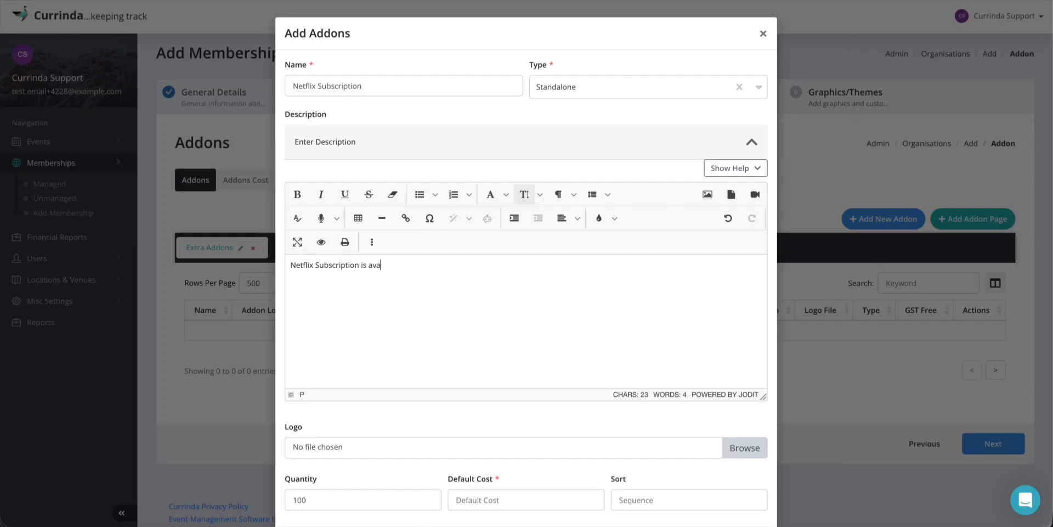
type("ilable with this addon")
Enter a default cost of 10 for the addon, leaving CPD Category empty
scroll(538, 234, "down", 2)
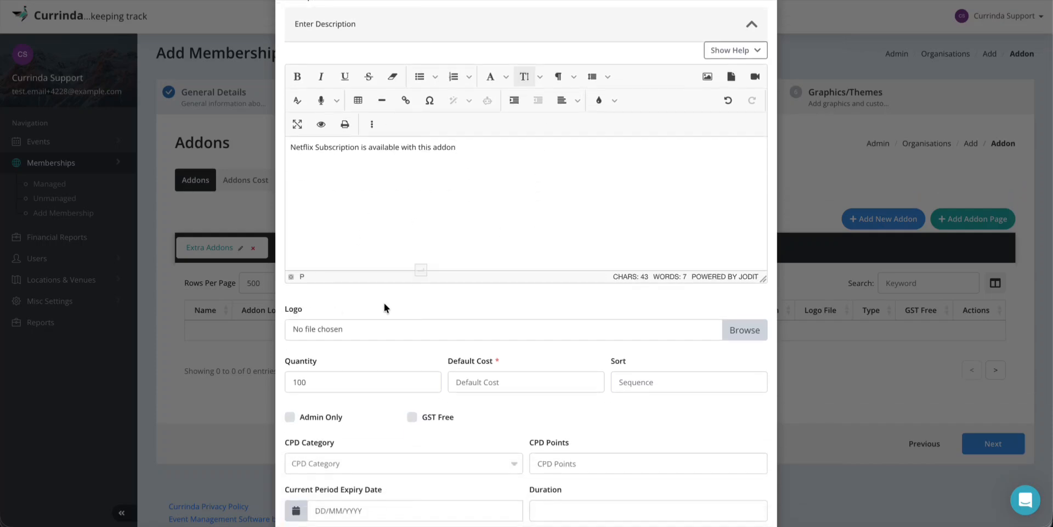
scroll(384, 307, "down", 1)
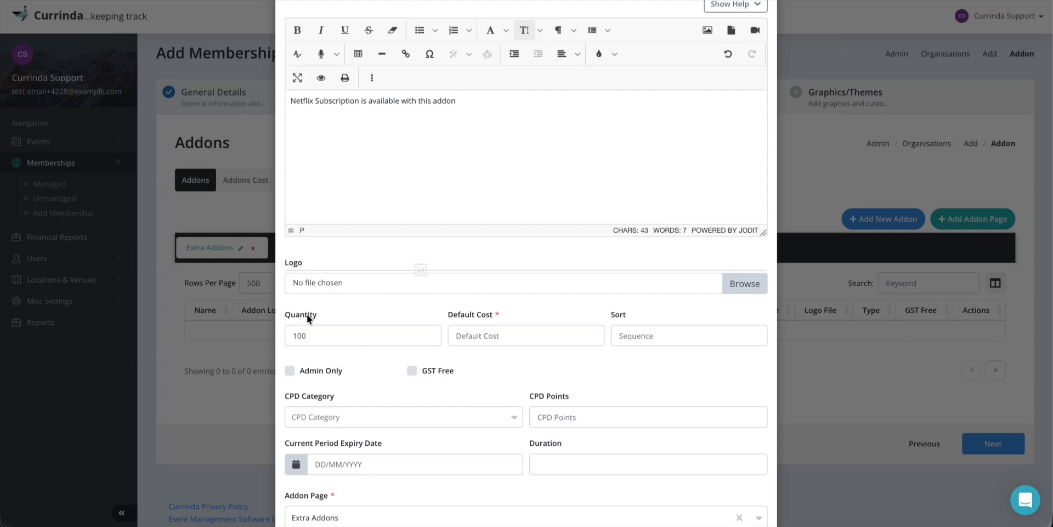
scroll(413, 311, "down", 1)
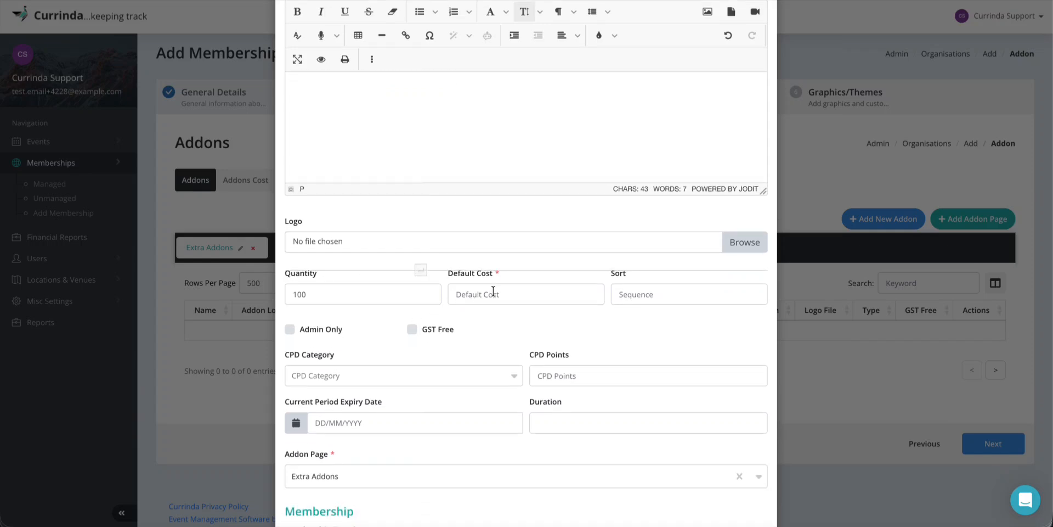
left_click(481, 306)
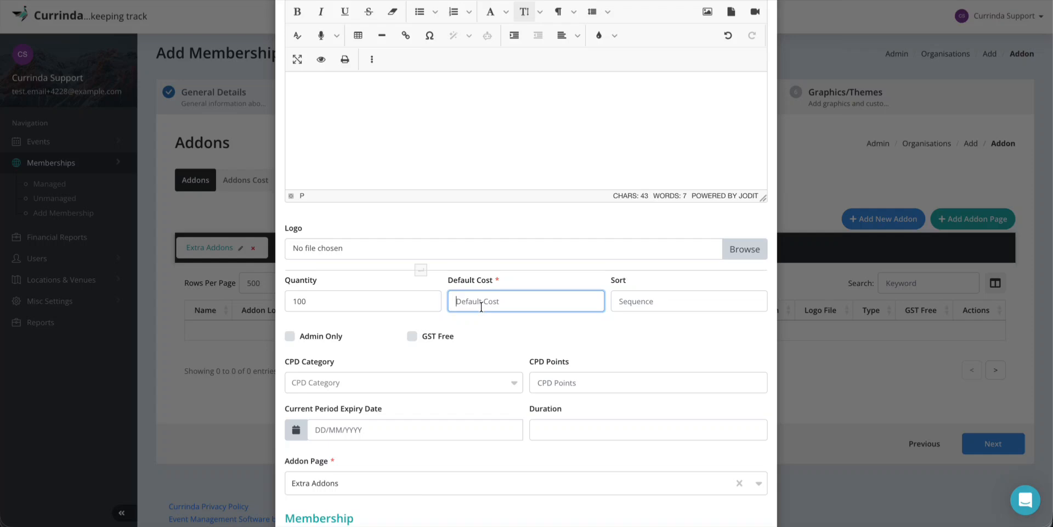
type("10")
scroll(514, 336, "down", 4)
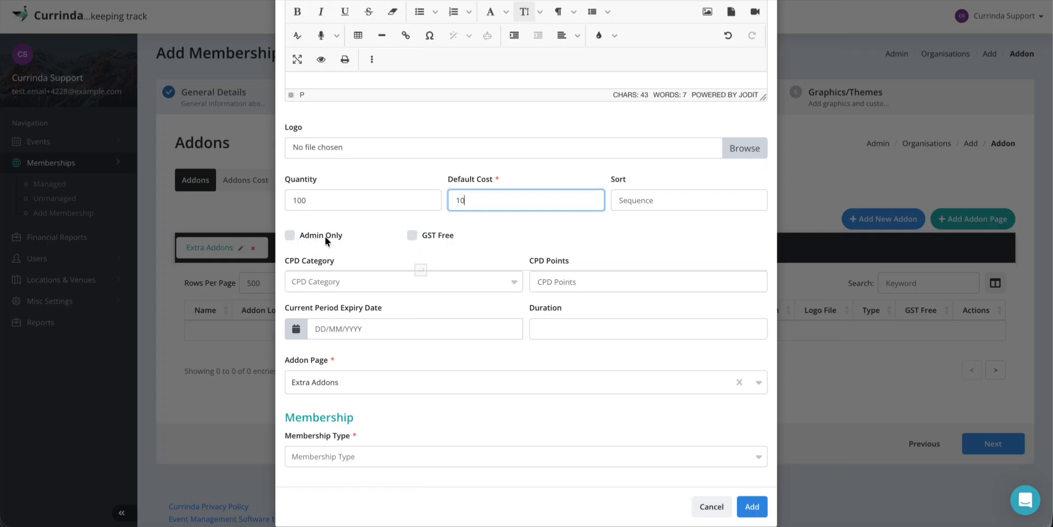
left_click(363, 278)
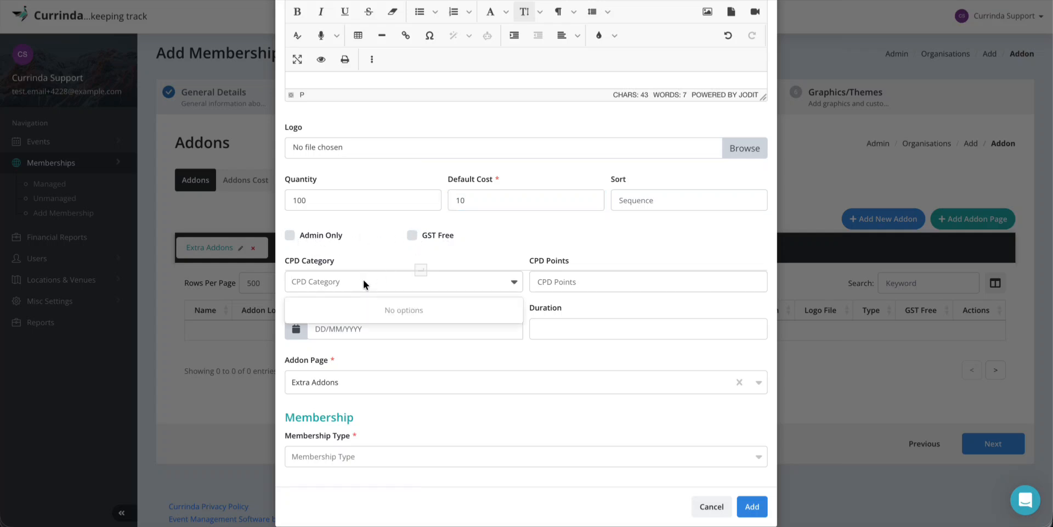
left_click(363, 278)
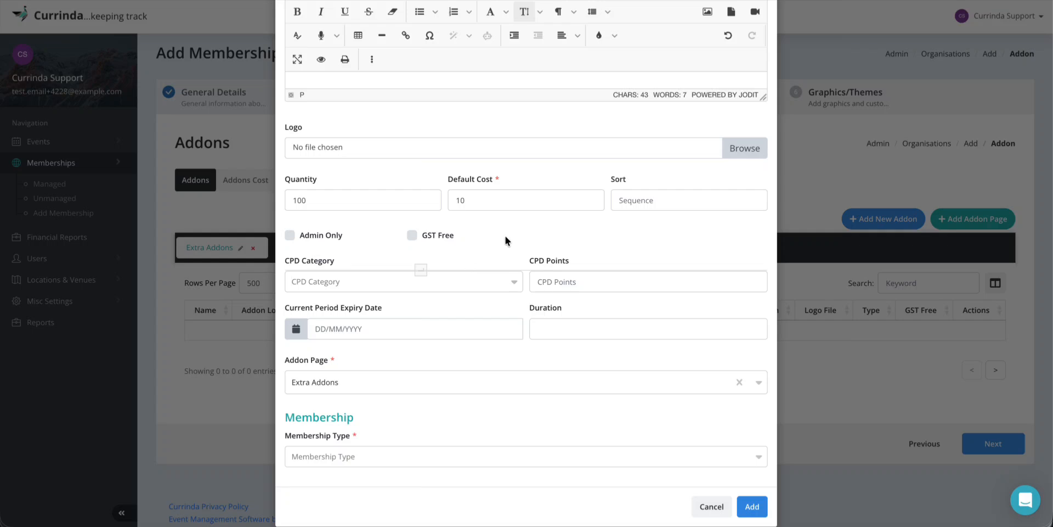
scroll(497, 246, "down", 1)
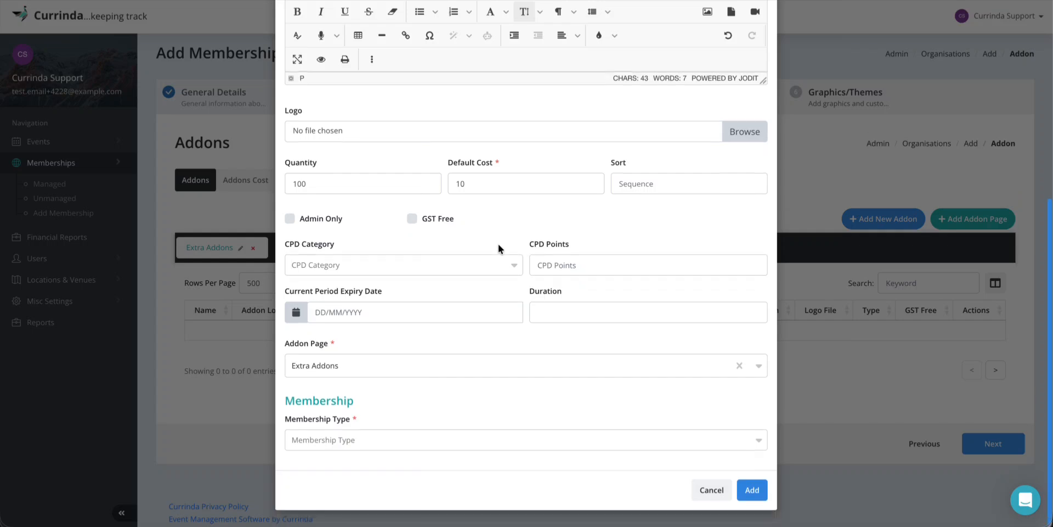
scroll(543, 249, "up", 1)
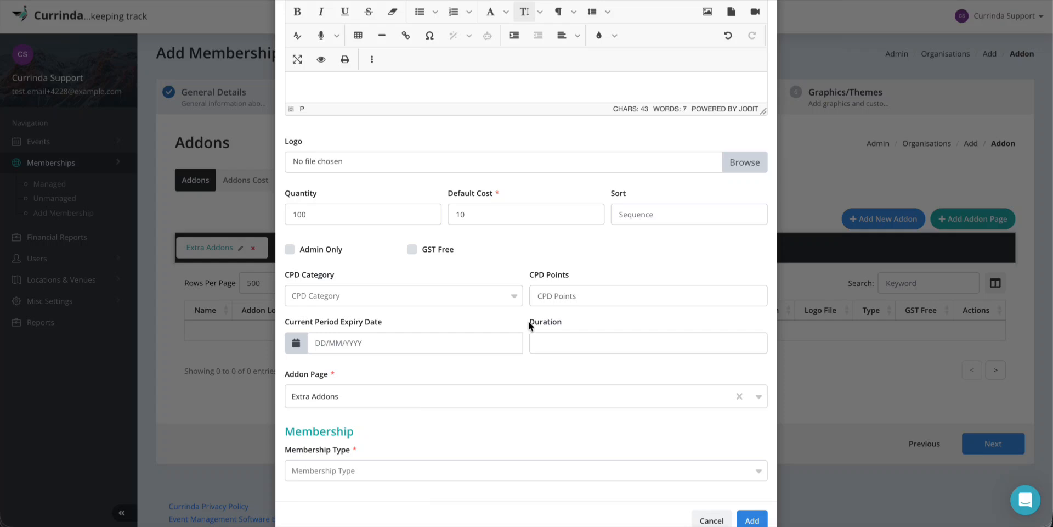
left_click_drag(529, 321, 578, 325)
left_click(576, 324)
scroll(478, 359, "down", 1)
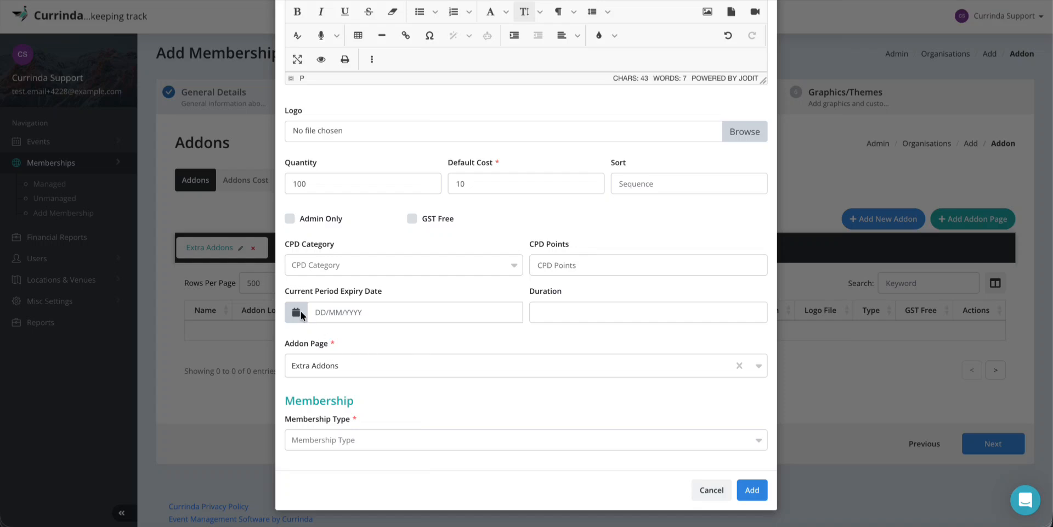
Keep the addon on Extra Addons, tie it to Frontend Developer membership, and save
left_click(350, 365)
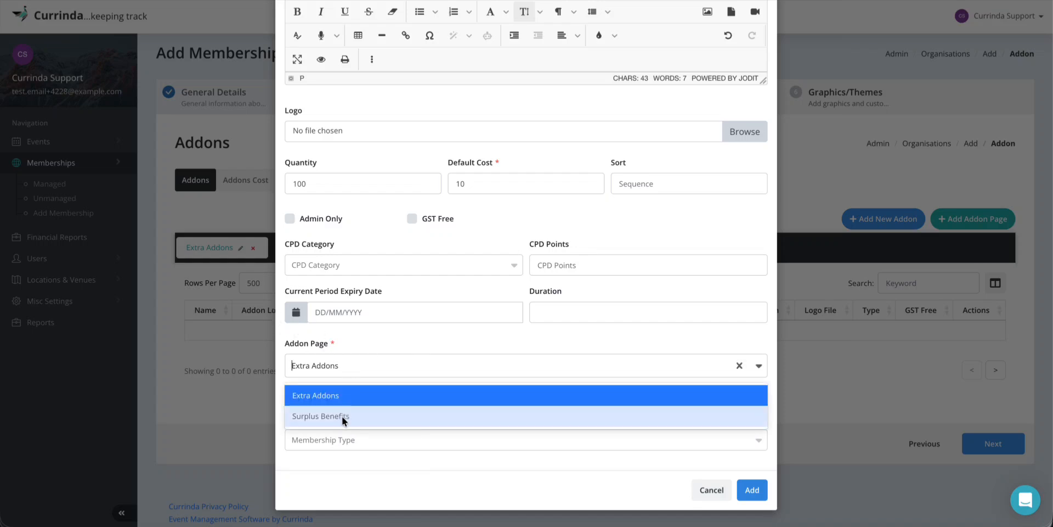
left_click(389, 341)
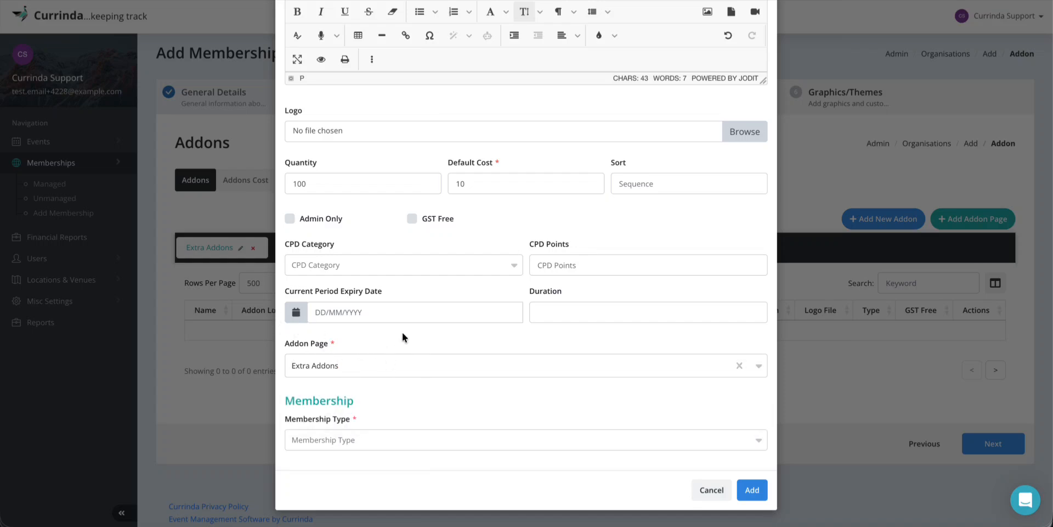
left_click(317, 365)
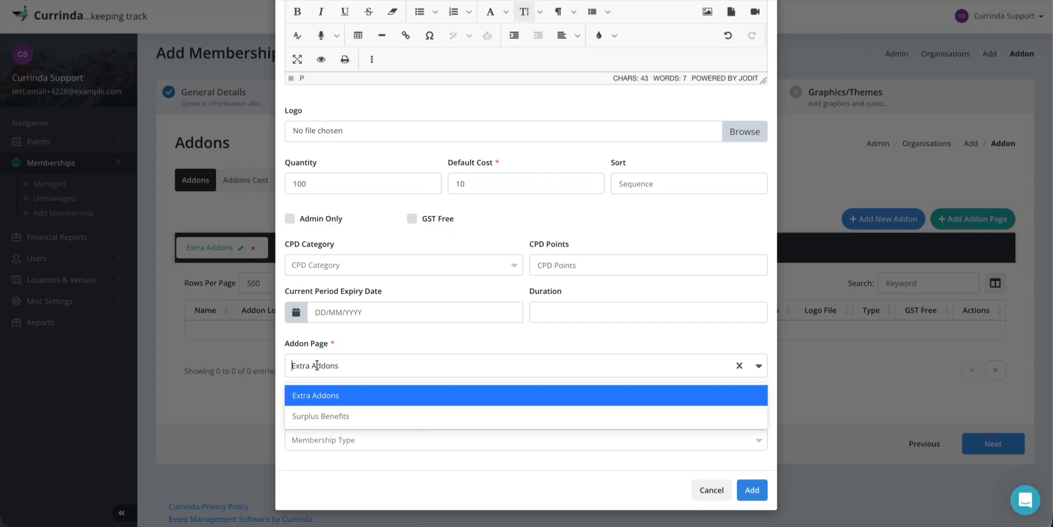
left_click(323, 417)
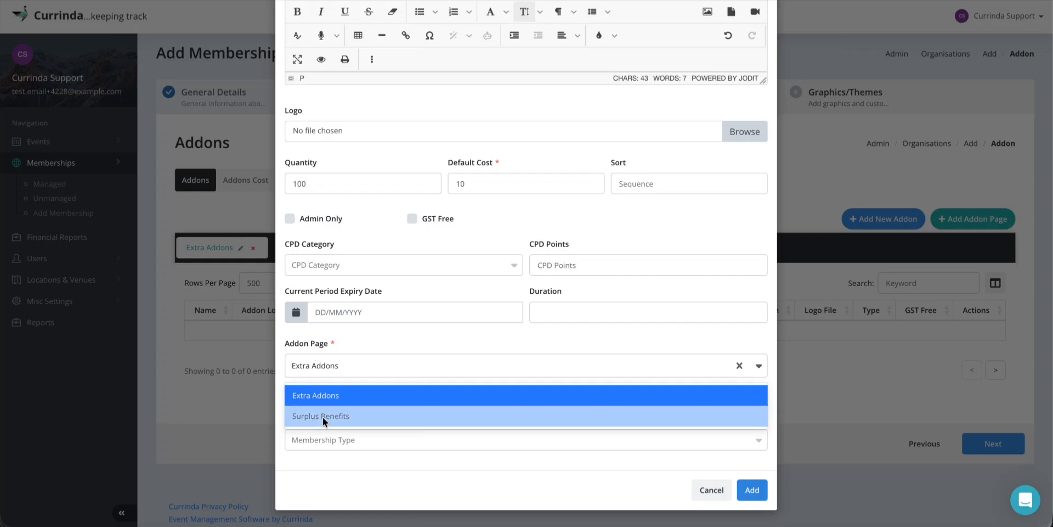
left_click(362, 361)
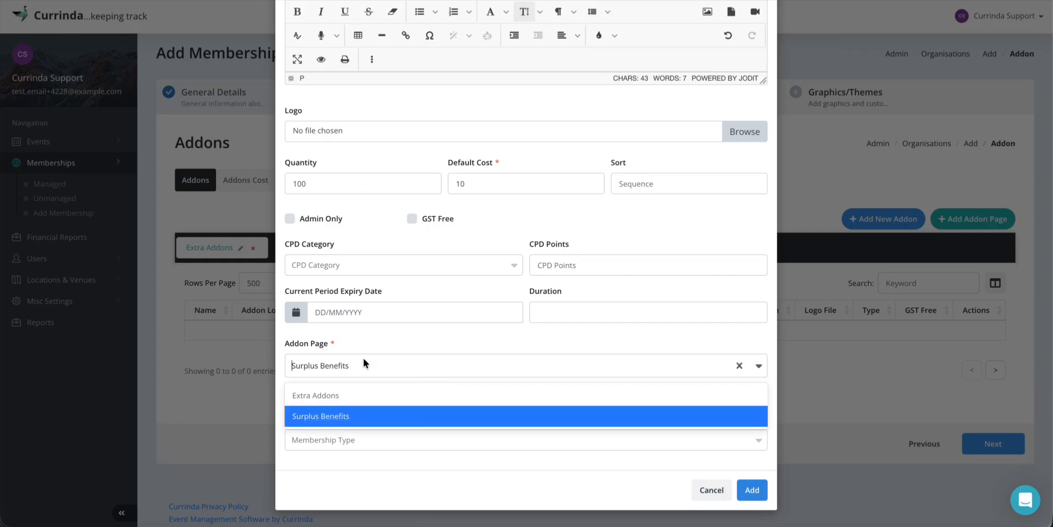
left_click(325, 396)
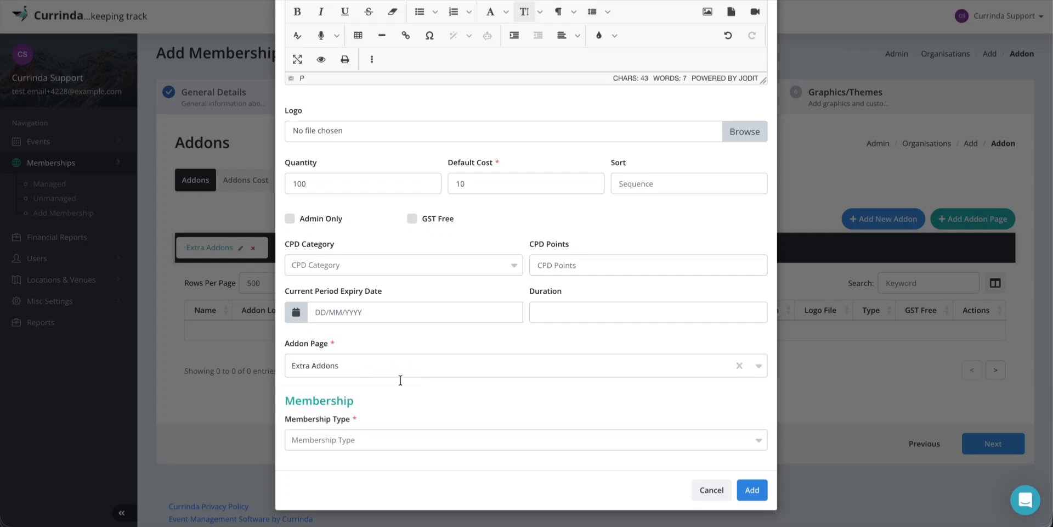
left_click(343, 440)
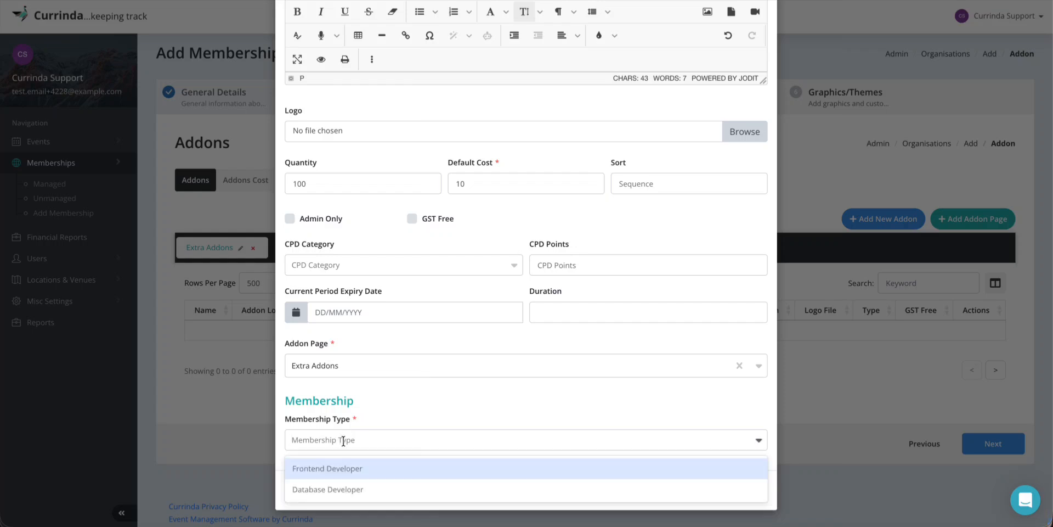
left_click(340, 471)
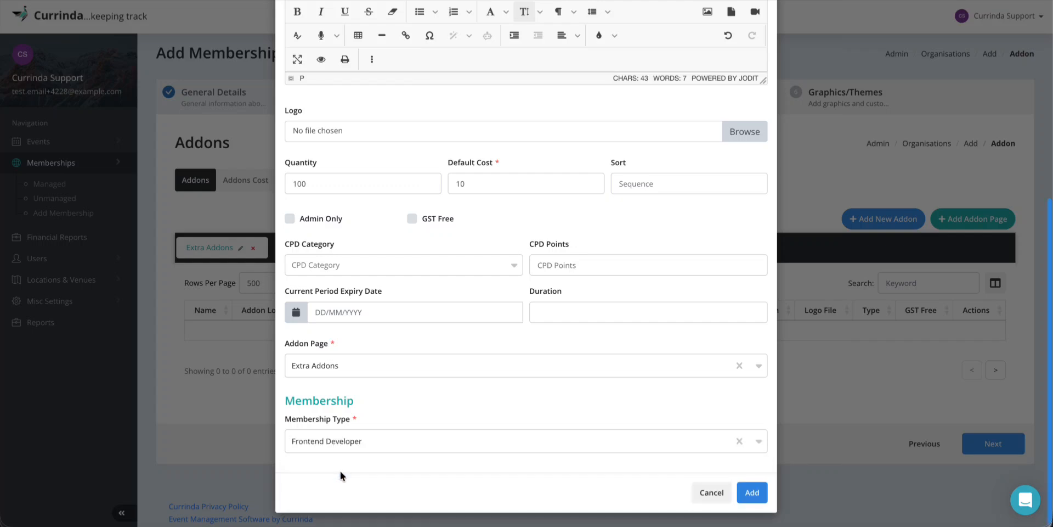
left_click(752, 490)
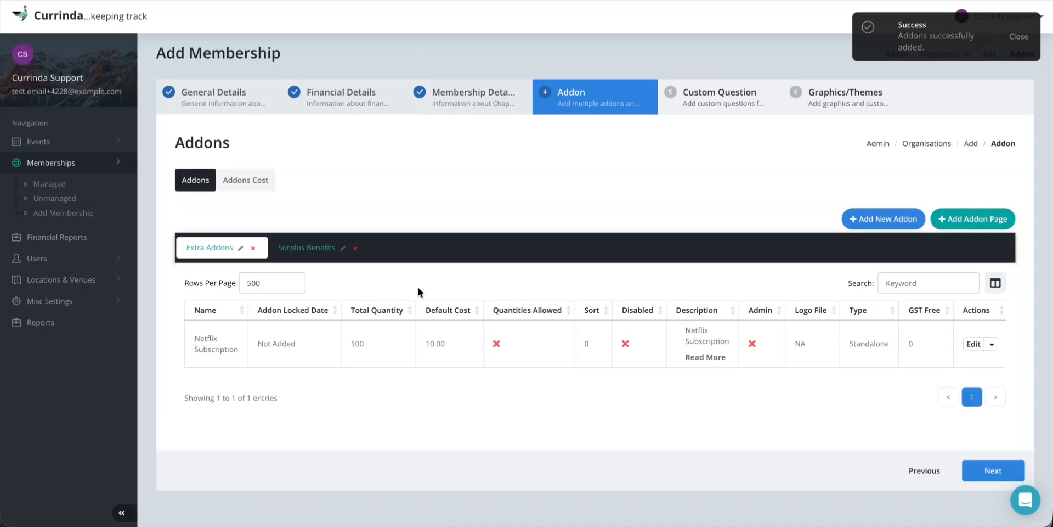
Switch to the Surplus Benefits page and begin a new addon there
left_click(293, 251)
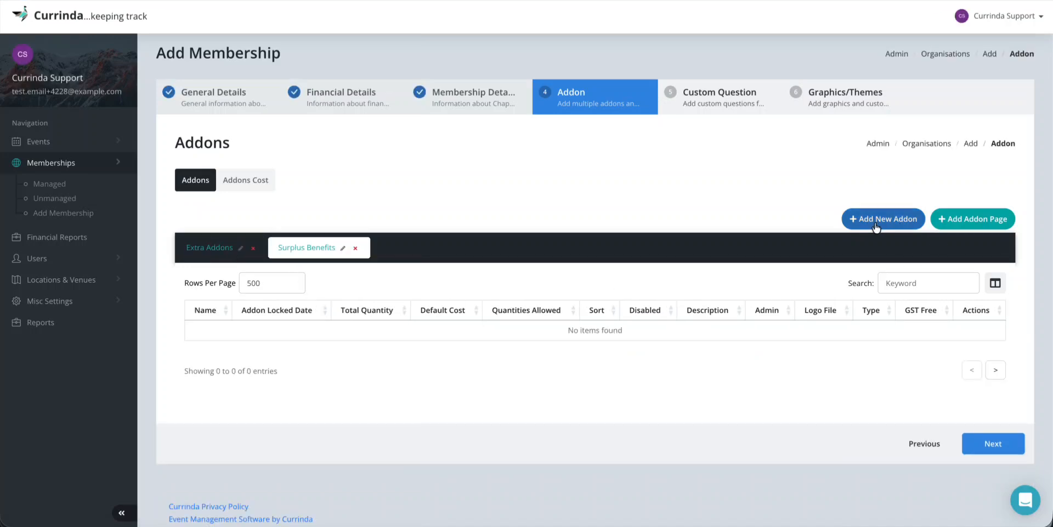
left_click(875, 221)
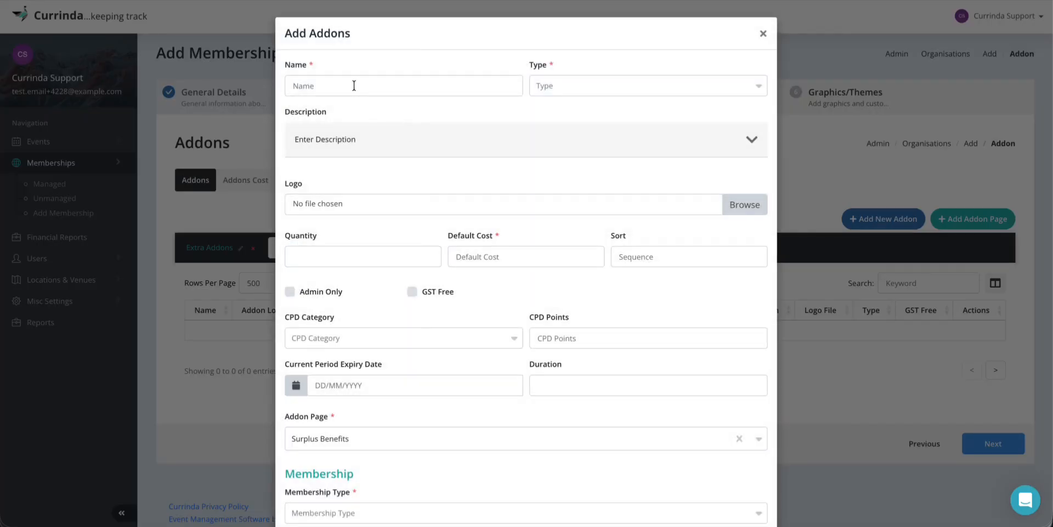
Name the addon 'Participation in Event Dinners', set type Standalone, and expand the Description section
left_click(353, 86)
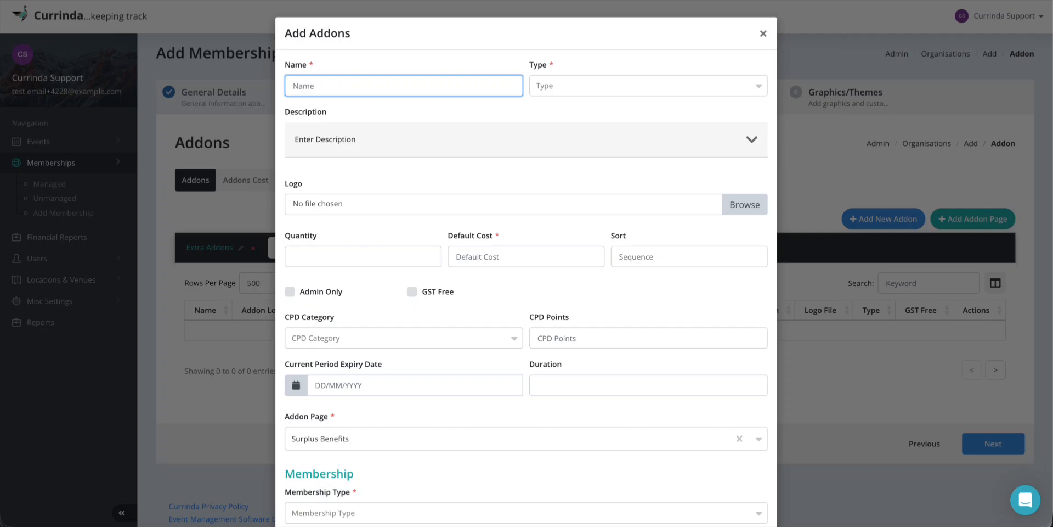
type("Participation in Event Dinners")
left_click(572, 83)
left_click(570, 134)
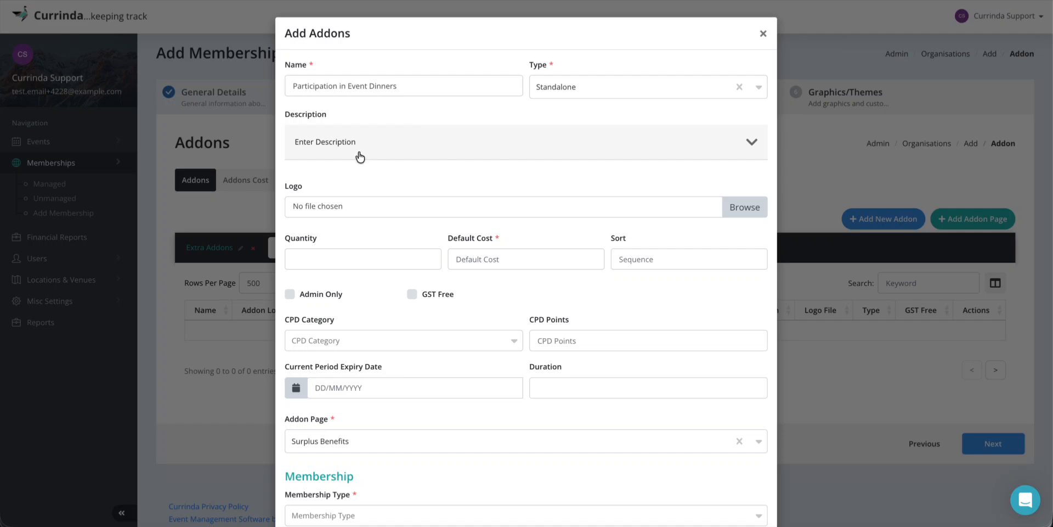
left_click(382, 147)
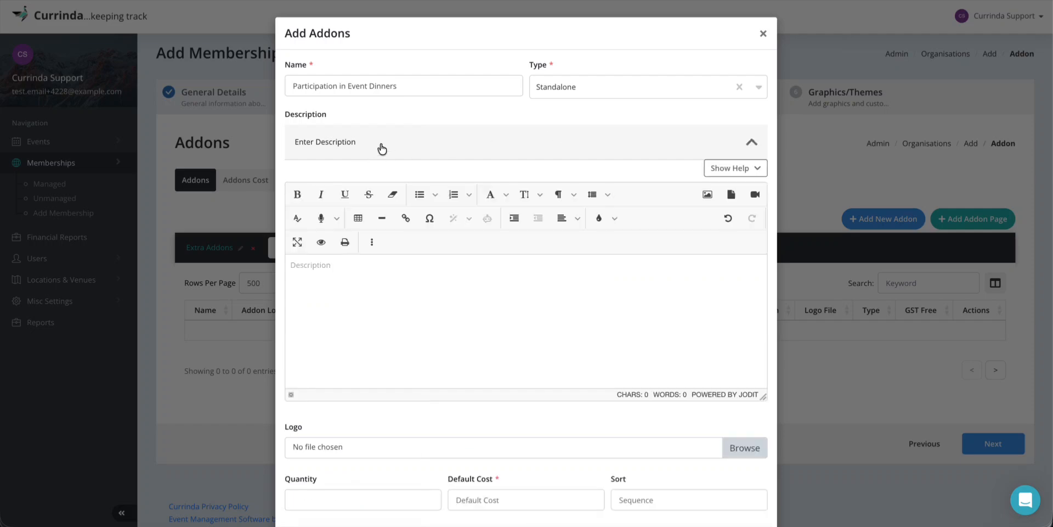
Describe the dinners addon as 'Members will have free dinners at each event hosted by the organisation'
left_click(358, 292)
type("Member")
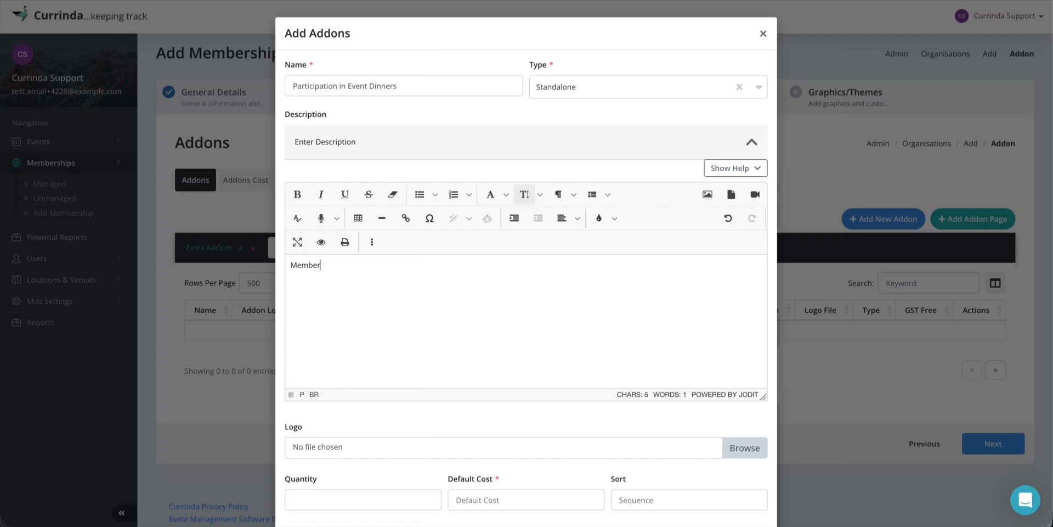
type("s will have free dinners a")
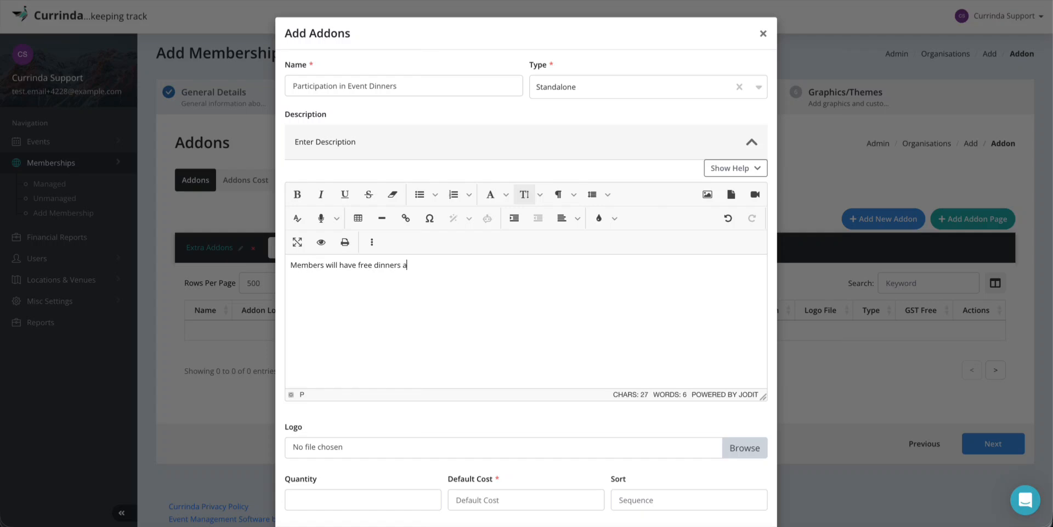
type("t each event hosted by")
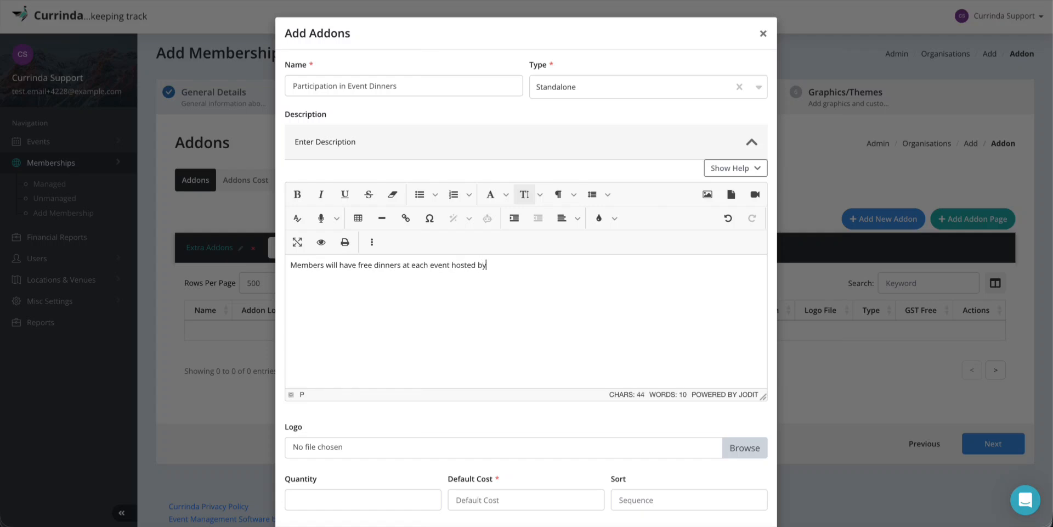
type(" the organisation")
scroll(419, 350, "down", 3)
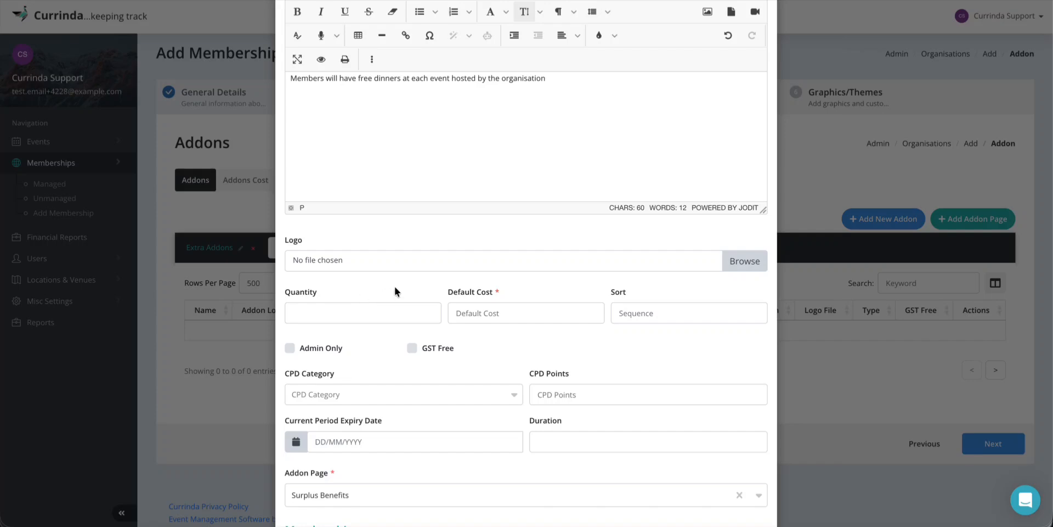
Set the dinners addon's default cost to 50
left_click(309, 312)
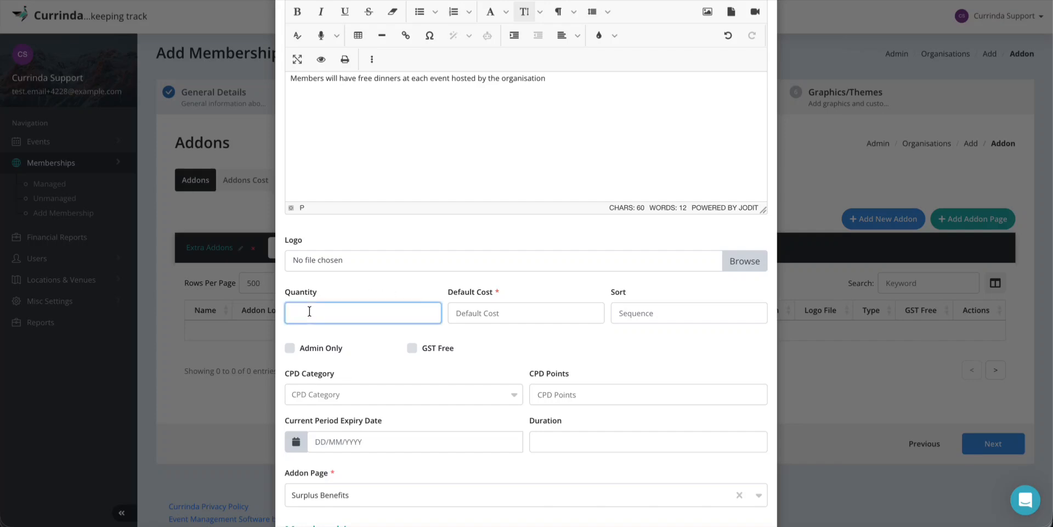
left_click(350, 278)
left_click(491, 310)
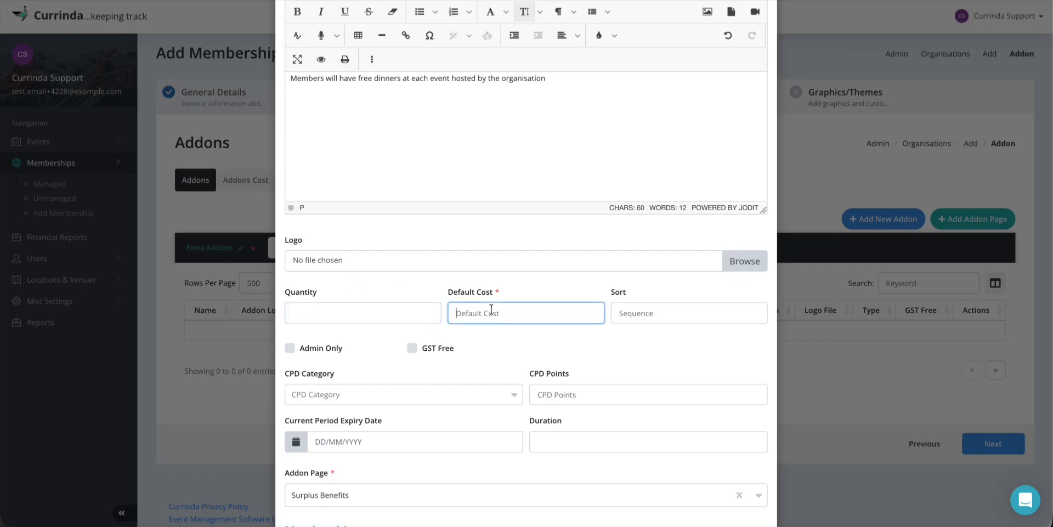
type("50")
double_click(615, 295)
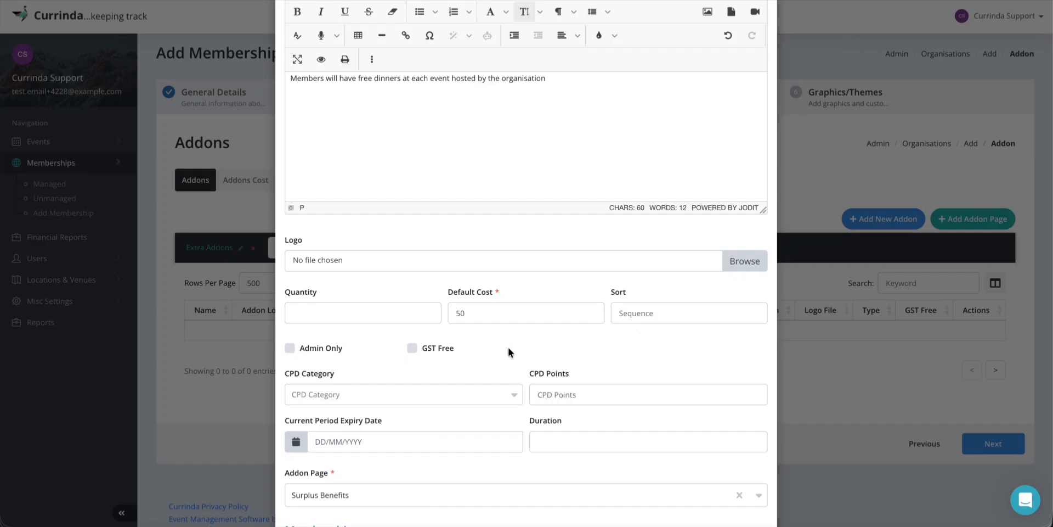
Assign Frontend Developer as the addon's membership type
scroll(508, 348, "down", 1)
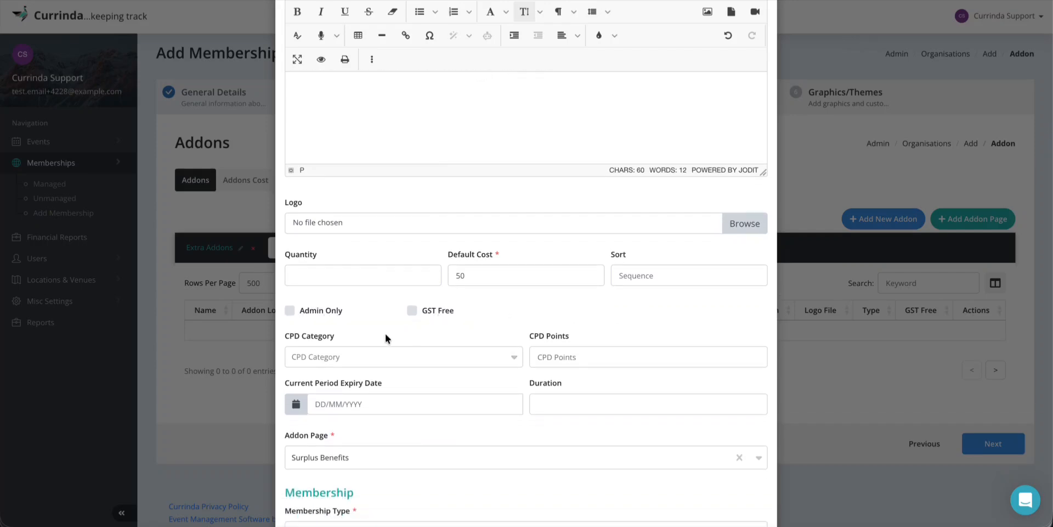
scroll(450, 366, "down", 3)
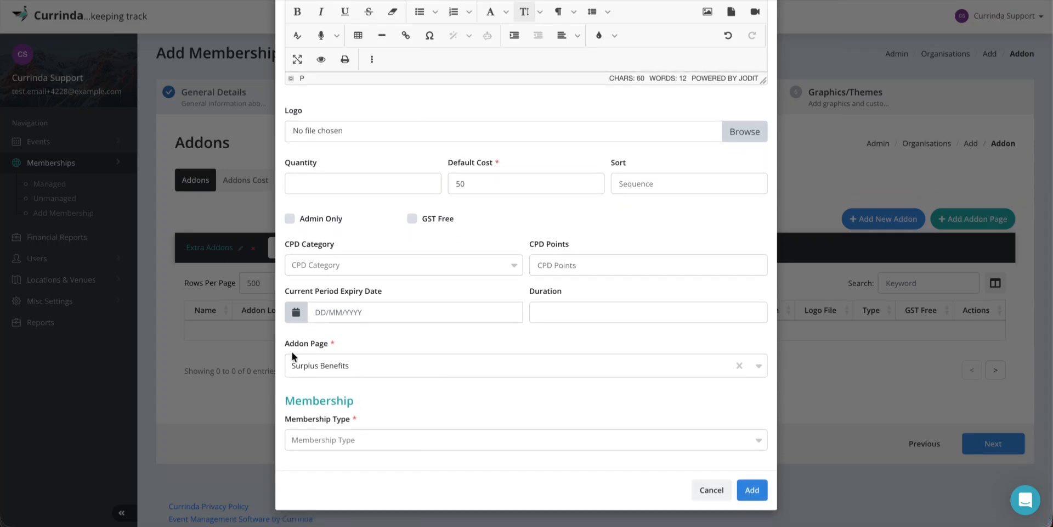
left_click(338, 437)
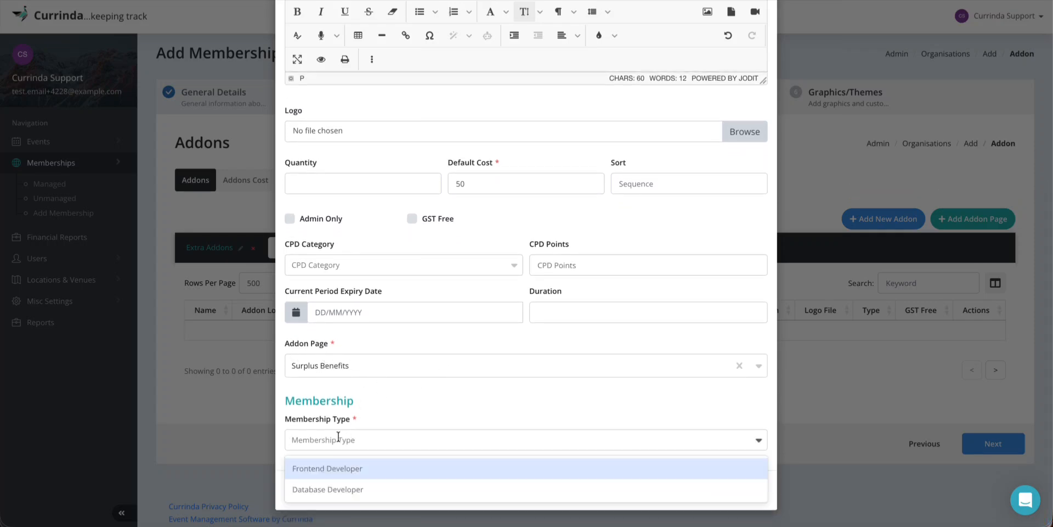
left_click(331, 471)
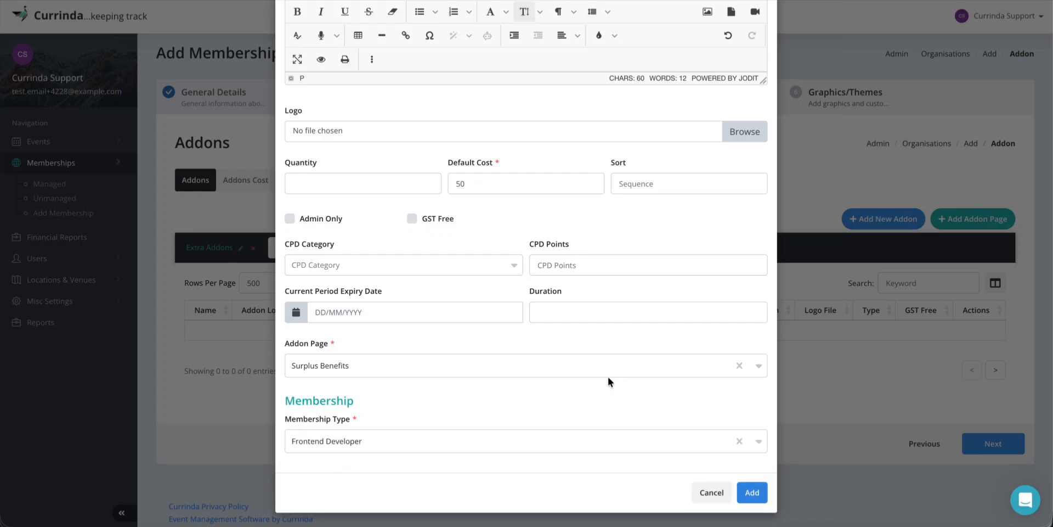
Add the Participation in Event Dinners addon, then view the Addons Cost table with Frontend Developer at AUD 50.00
left_click(754, 491)
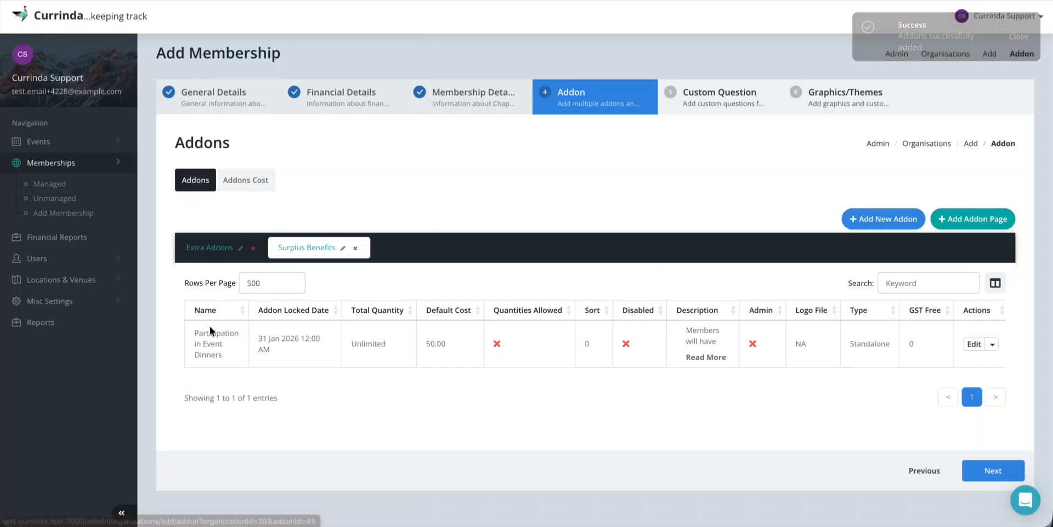
left_click(200, 245)
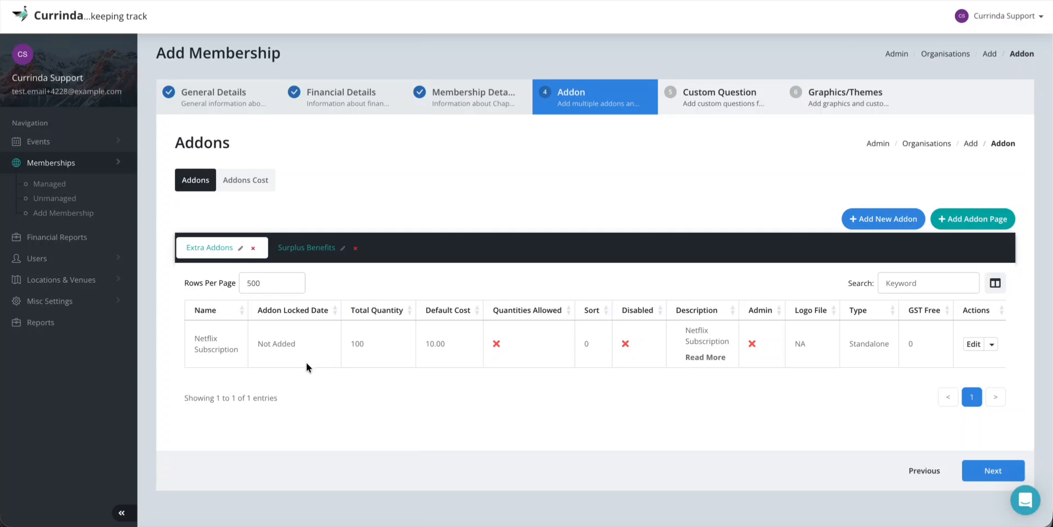
left_click(244, 183)
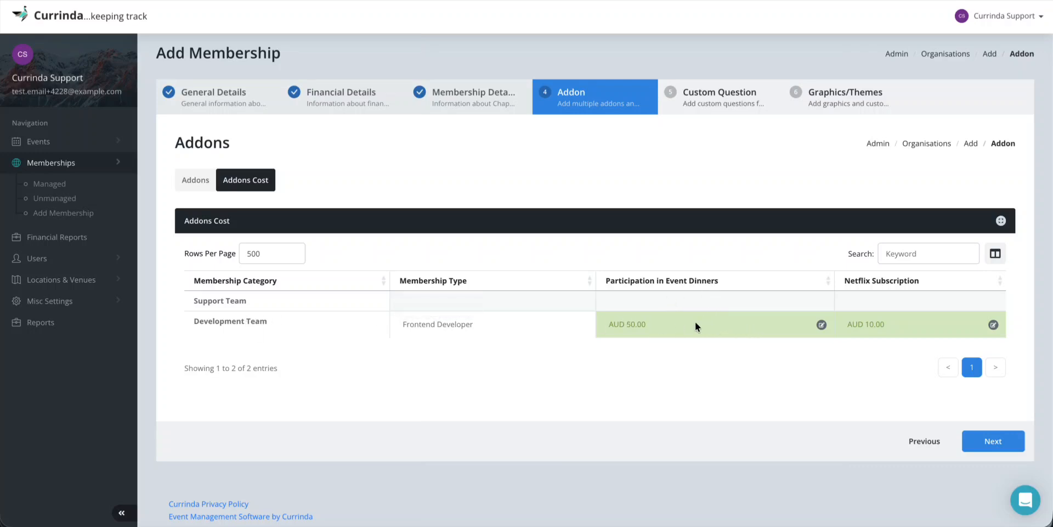
Change Frontend Developer's Event Dinners cost to 60, save it, and recheck the Addons Cost table
left_click(822, 325)
double_click(511, 262)
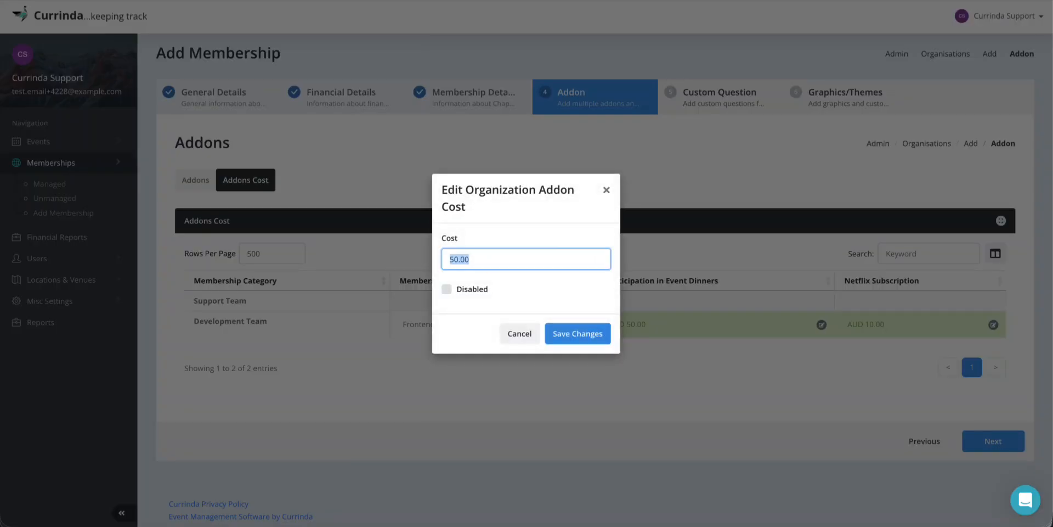
type("60")
left_click(559, 331)
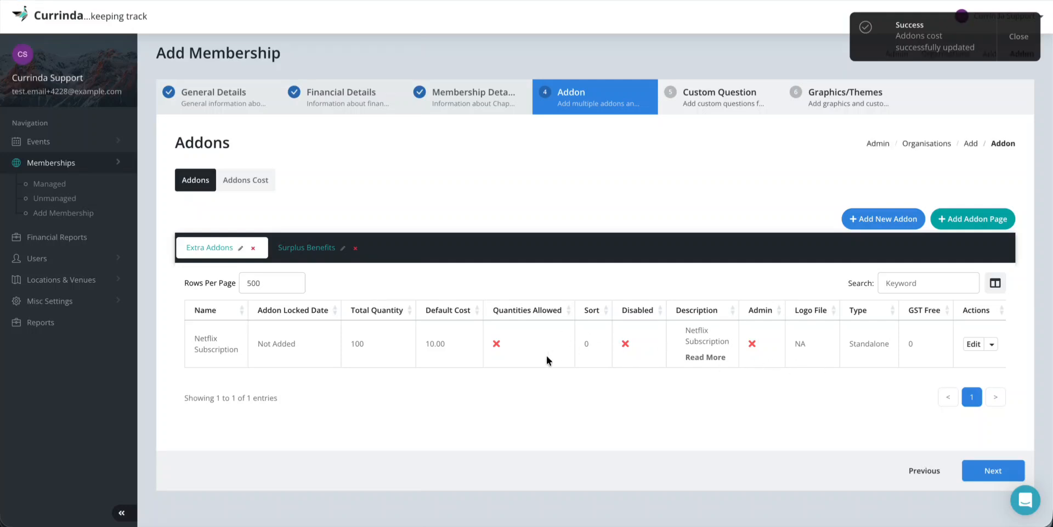
left_click(242, 189)
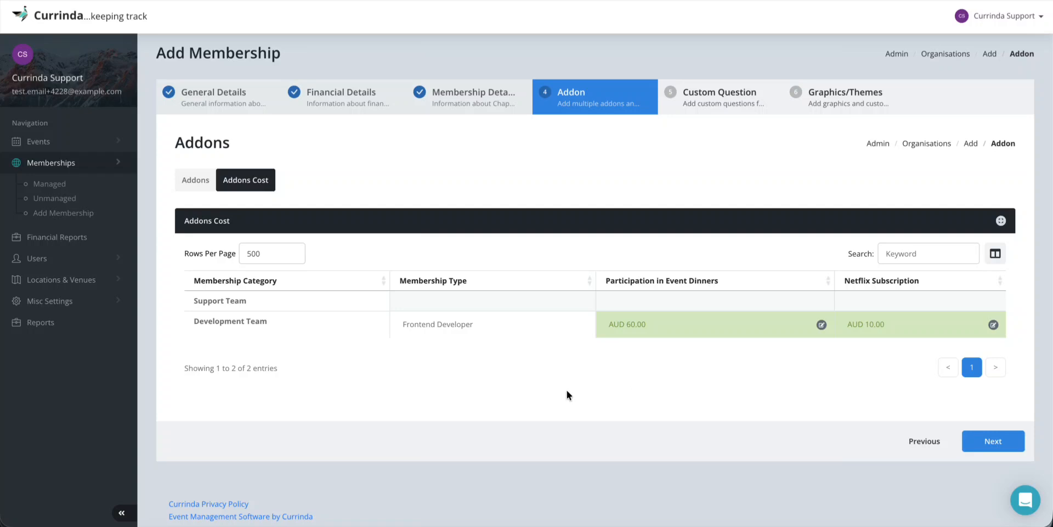
scroll(567, 394, "down", 1)
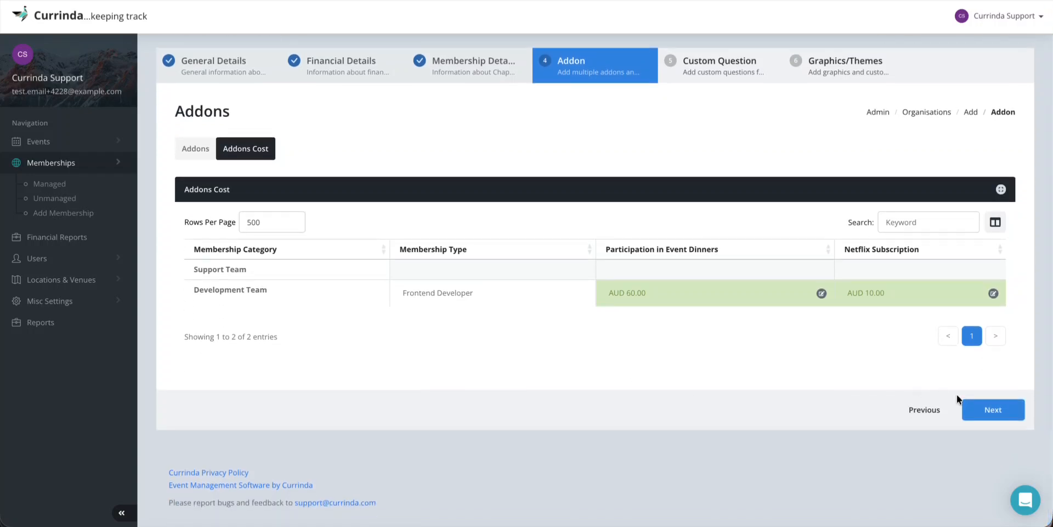
Start a new custom question: 'Are you available to volunteer as a speaker at all of the events hosted by this organisation'
left_click(980, 412)
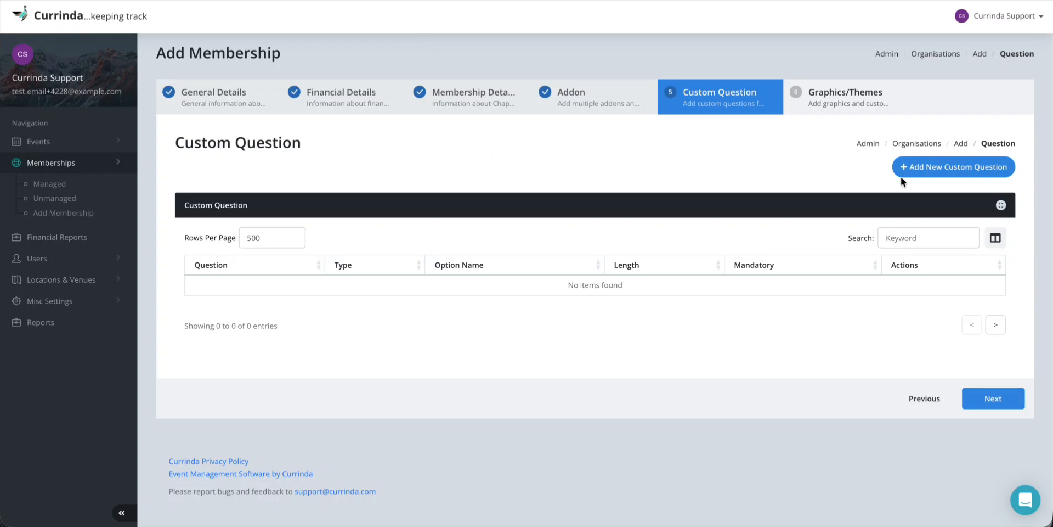
left_click(935, 167)
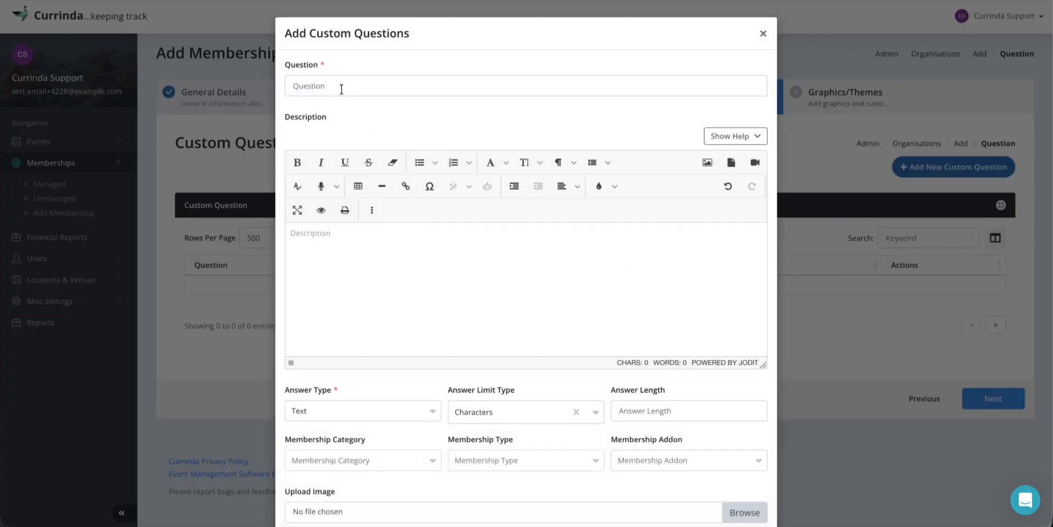
left_click(340, 86)
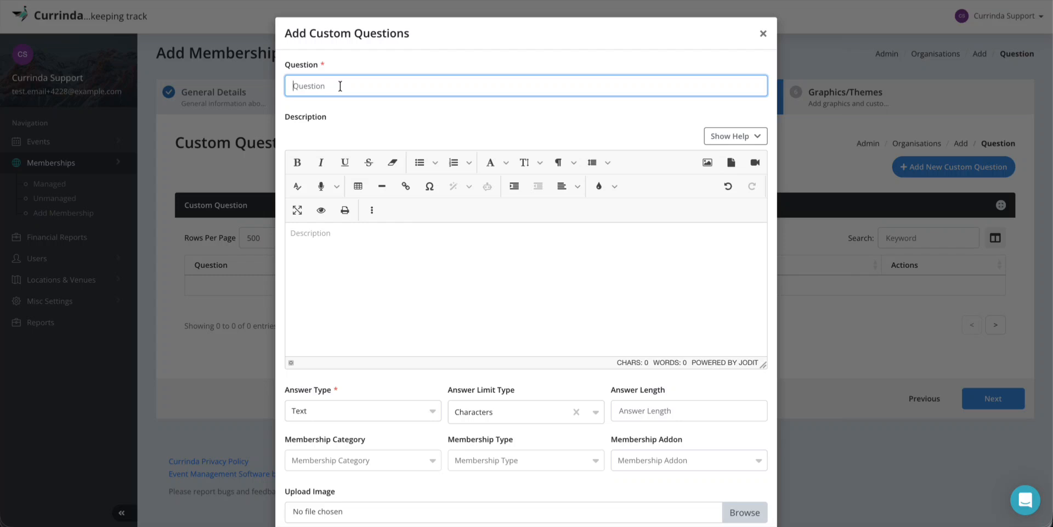
type("If y")
key("BackSpace")
key("BackSpace")
key("BackSpace")
key("BackSpace")
type("Are you available to volunteer as a speaker at all ")
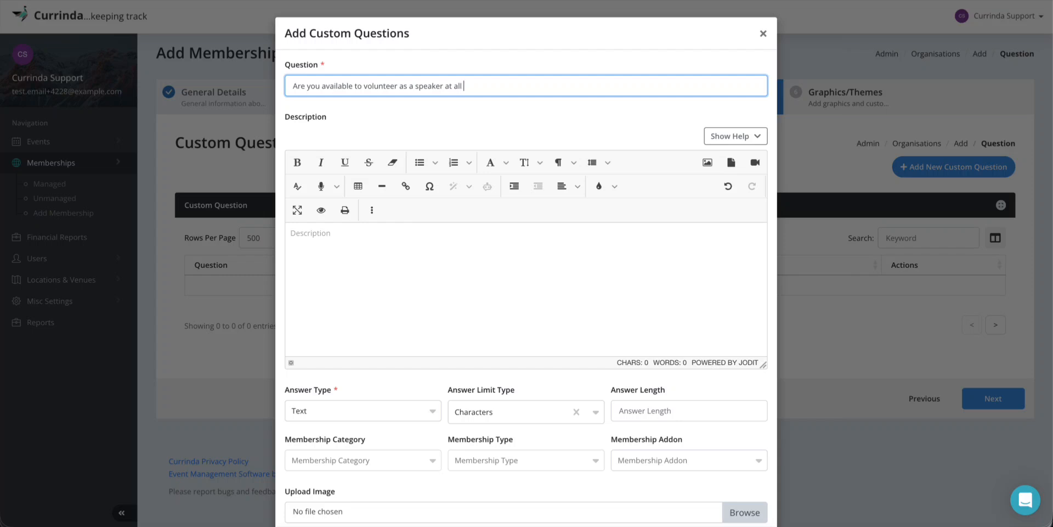
type("of the events hosted by this organi")
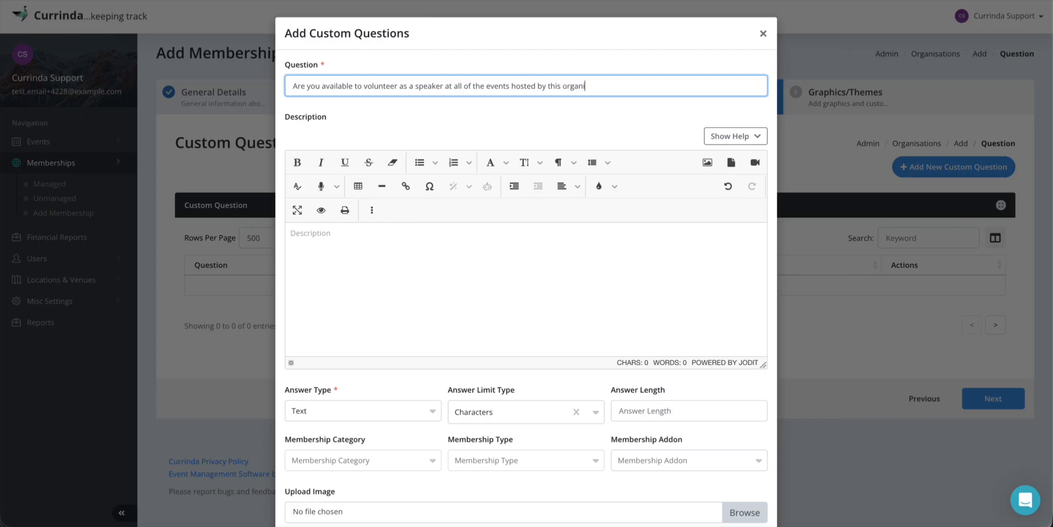
type("sation?")
left_click(335, 235)
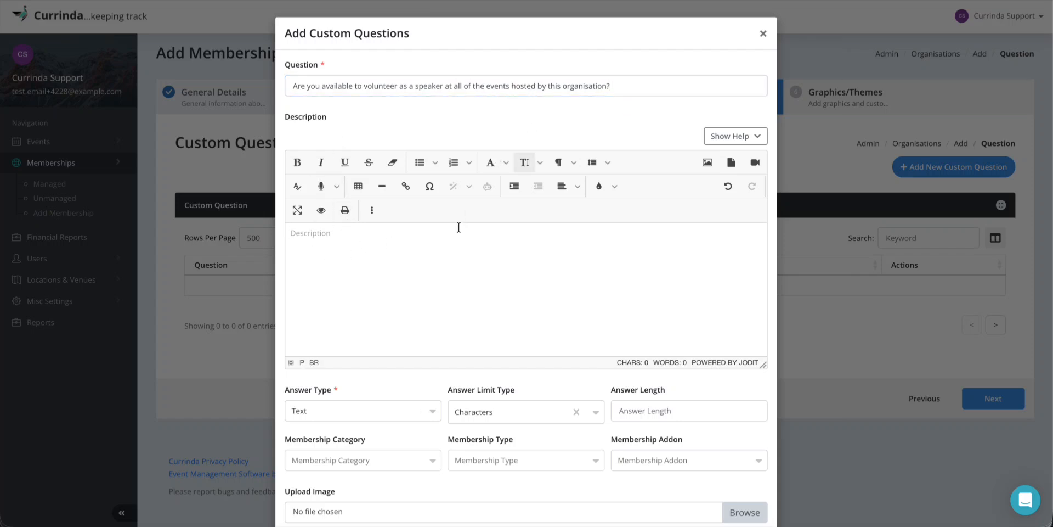
Set the speaker question's Answer Type to Yes/No
scroll(425, 258, "down", 2)
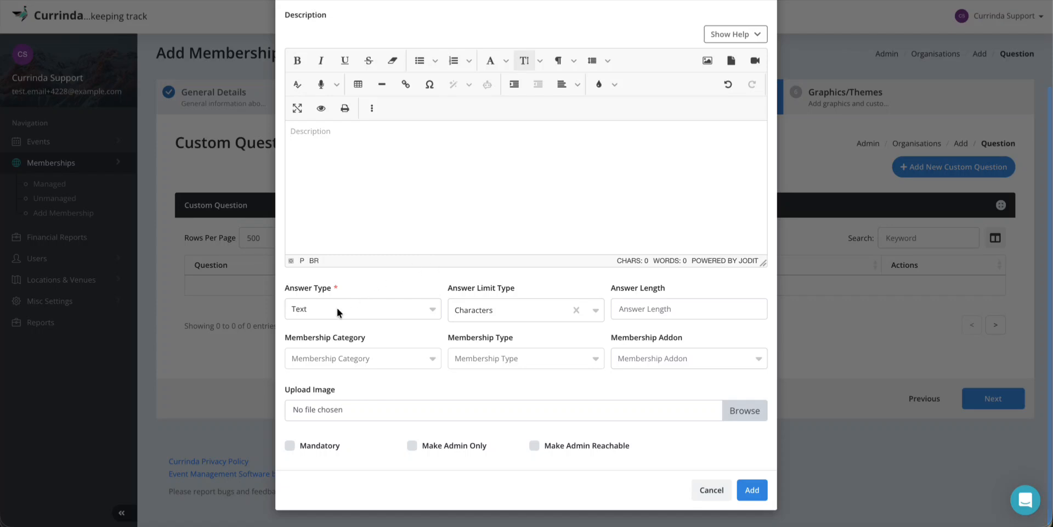
left_click(337, 311)
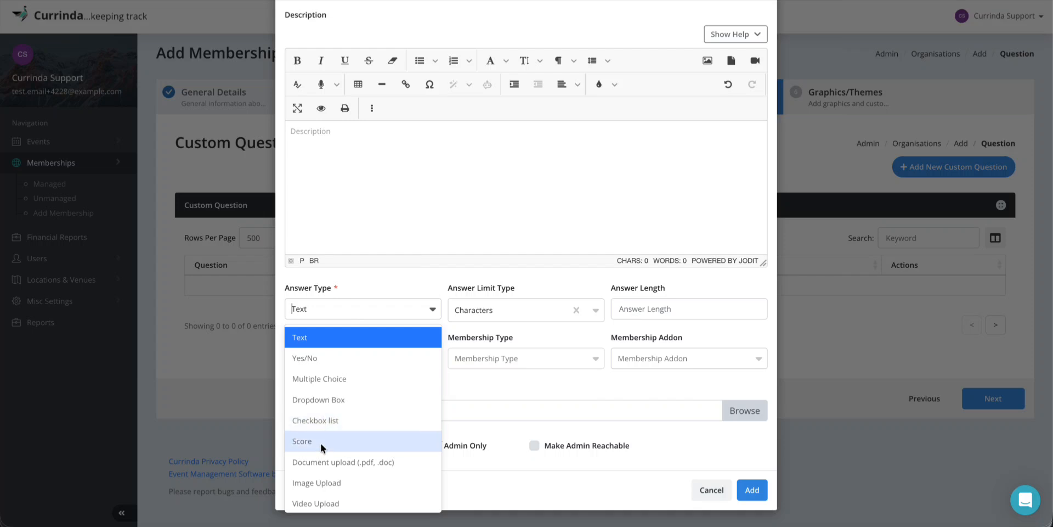
scroll(328, 472, "down", 1)
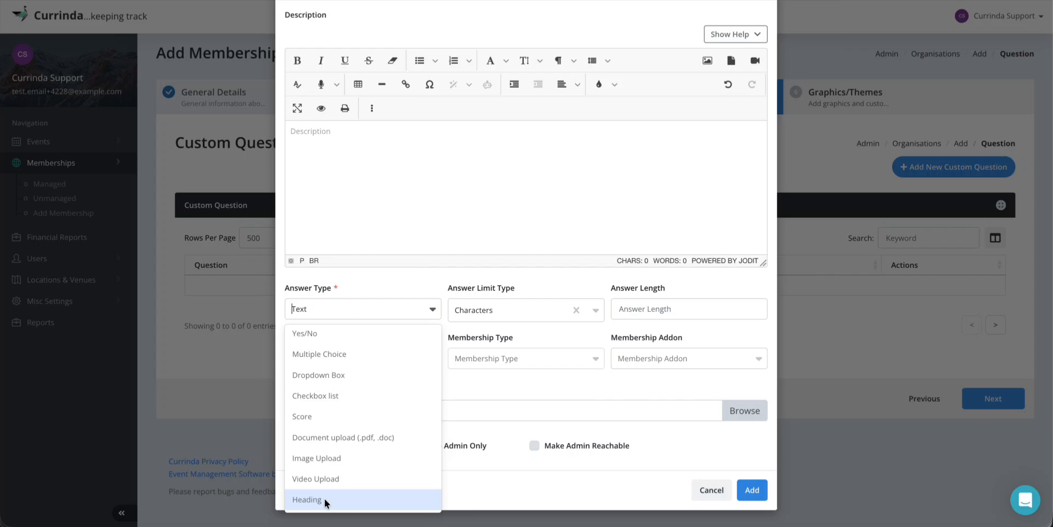
scroll(371, 439, "up", 1)
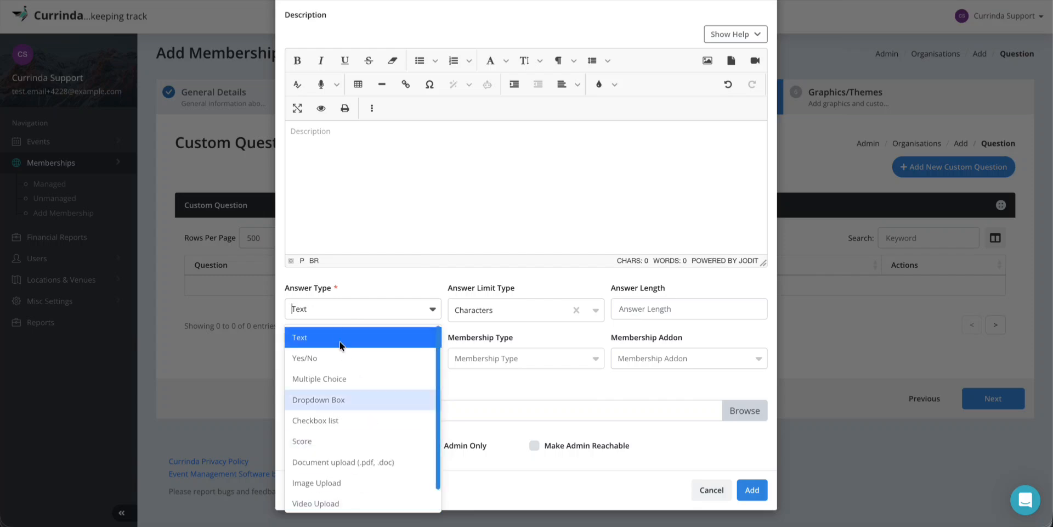
left_click(324, 357)
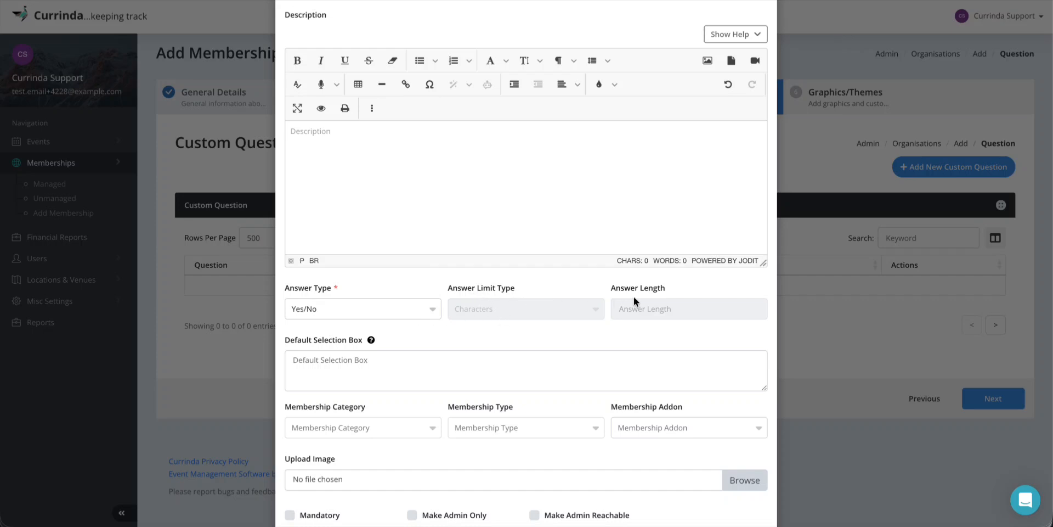
scroll(572, 338, "down", 1)
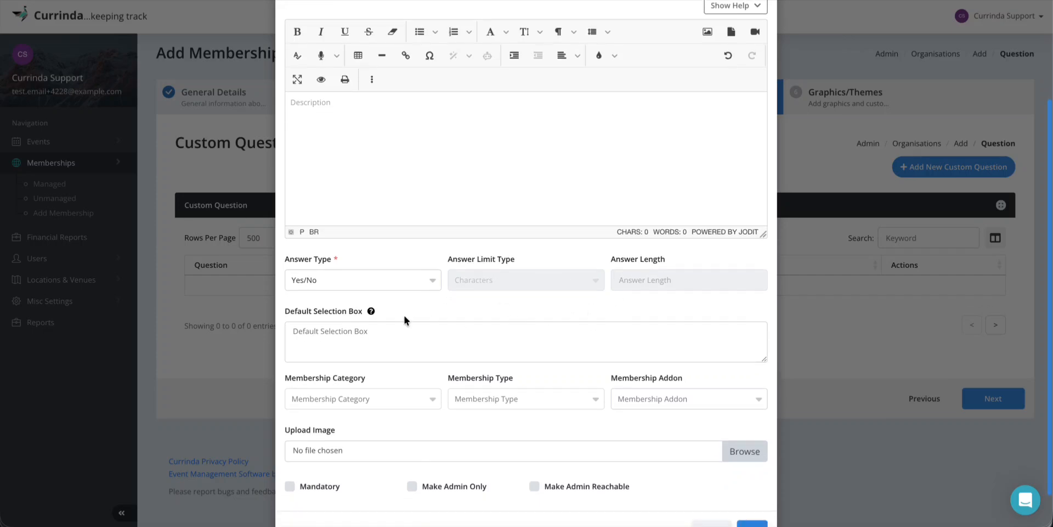
scroll(404, 316, "down", 1)
mouse_move(369, 290)
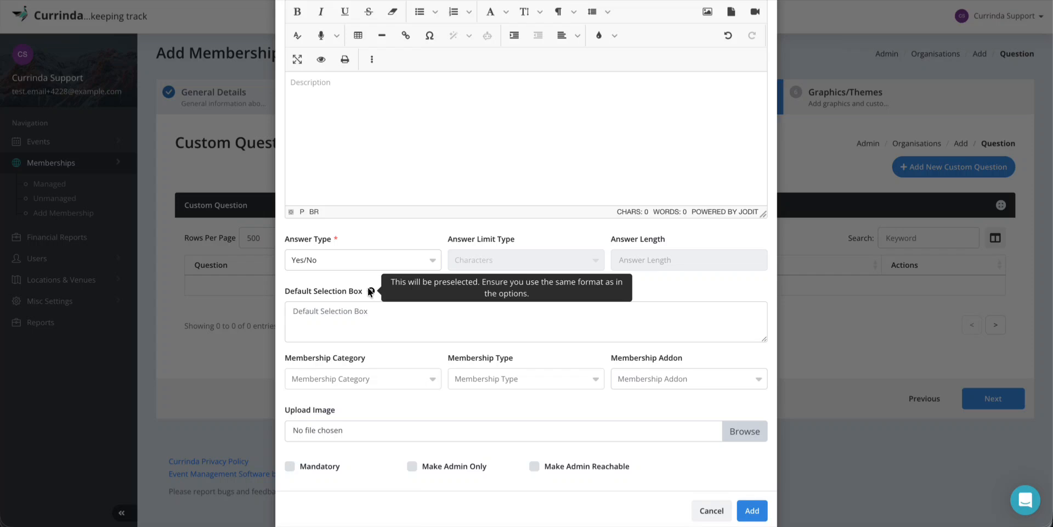
Enter 'Yes' in the question's Default Selection Box
left_click(338, 313)
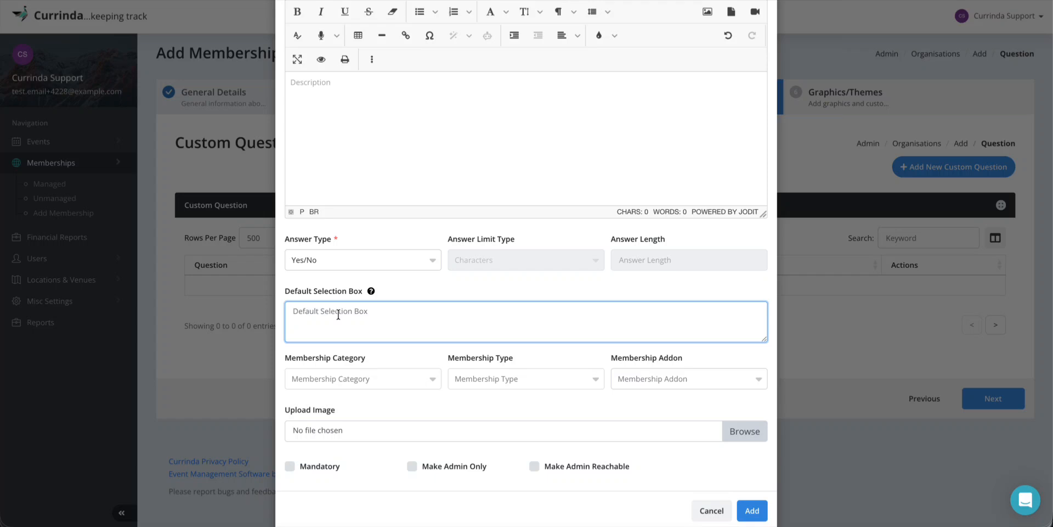
type("yes")
key("BackSpace")
key("BackSpace")
key("BackSpace")
type("Yes")
left_click(432, 287)
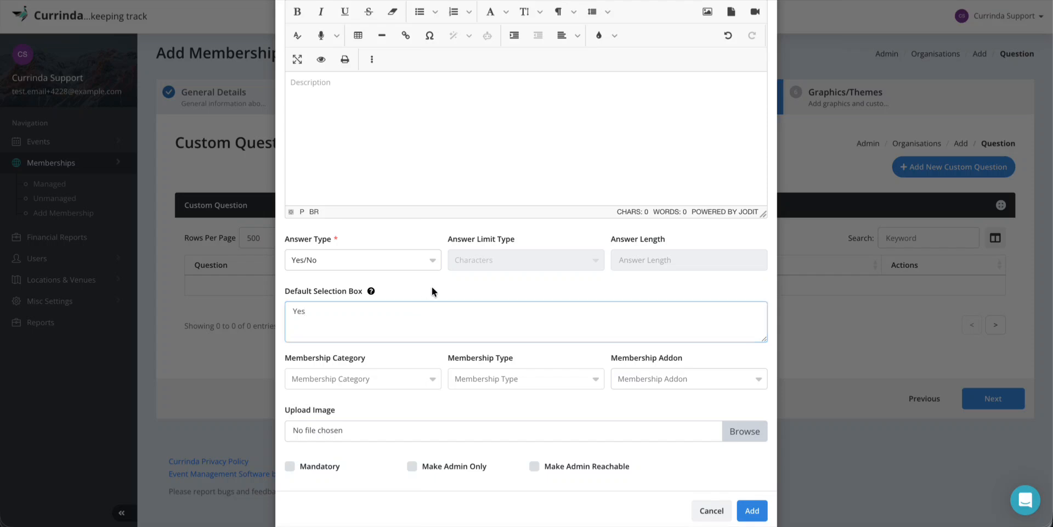
mouse_move(372, 293)
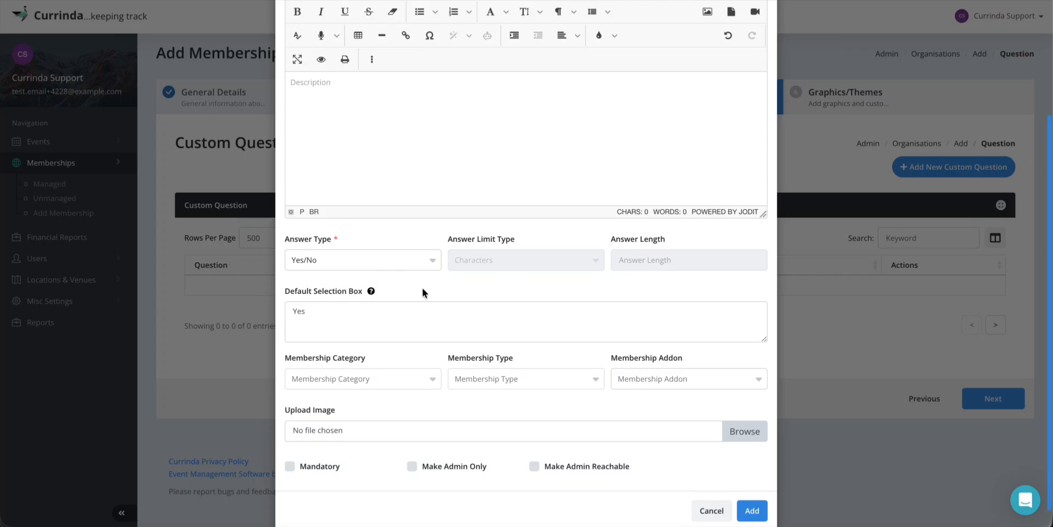
scroll(422, 291, "down", 2)
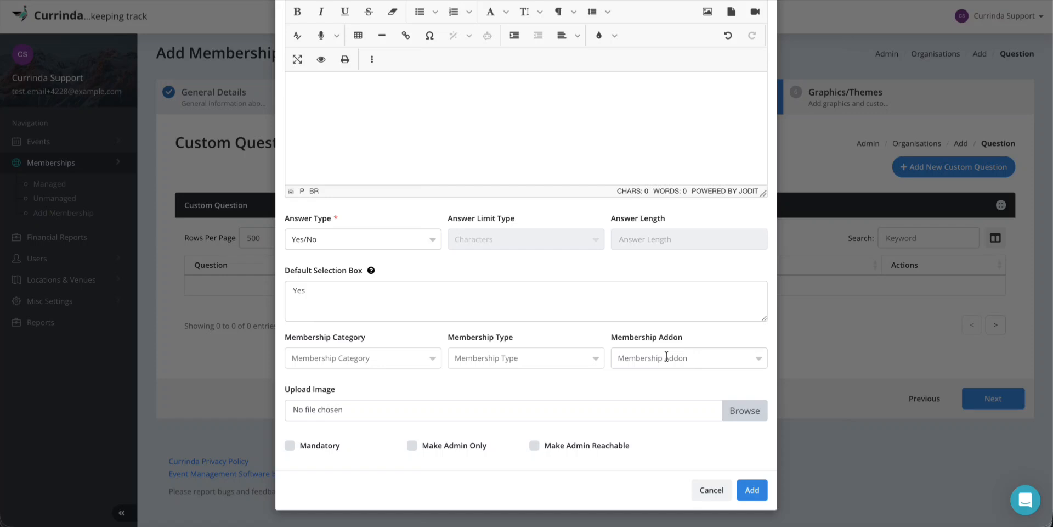
scroll(613, 318, "up", 3)
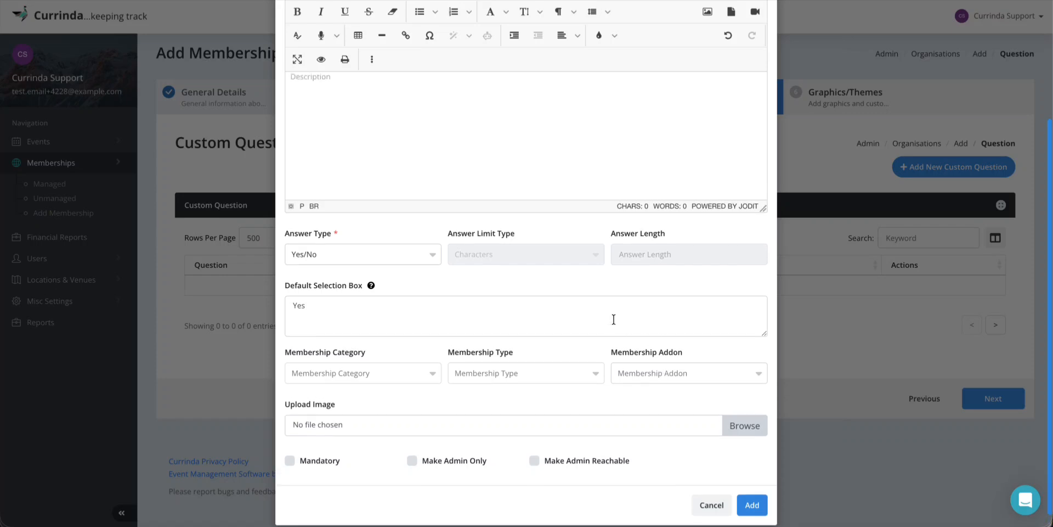
scroll(613, 318, "down", 3)
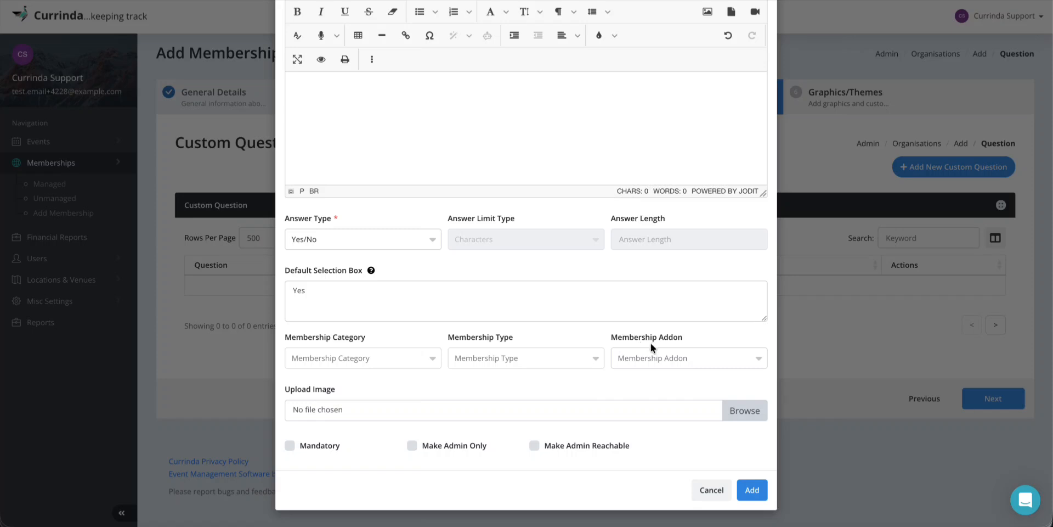
left_click(651, 358)
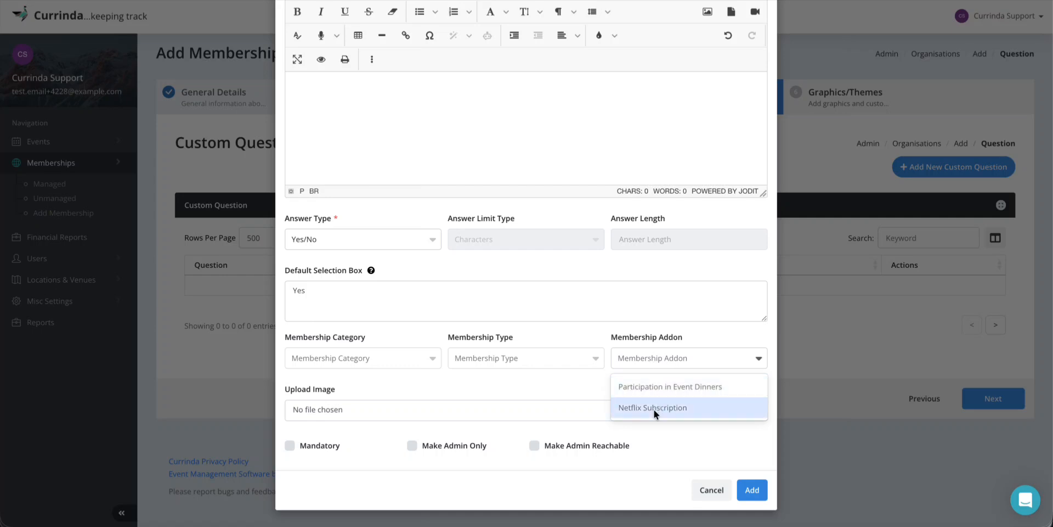
left_click(601, 336)
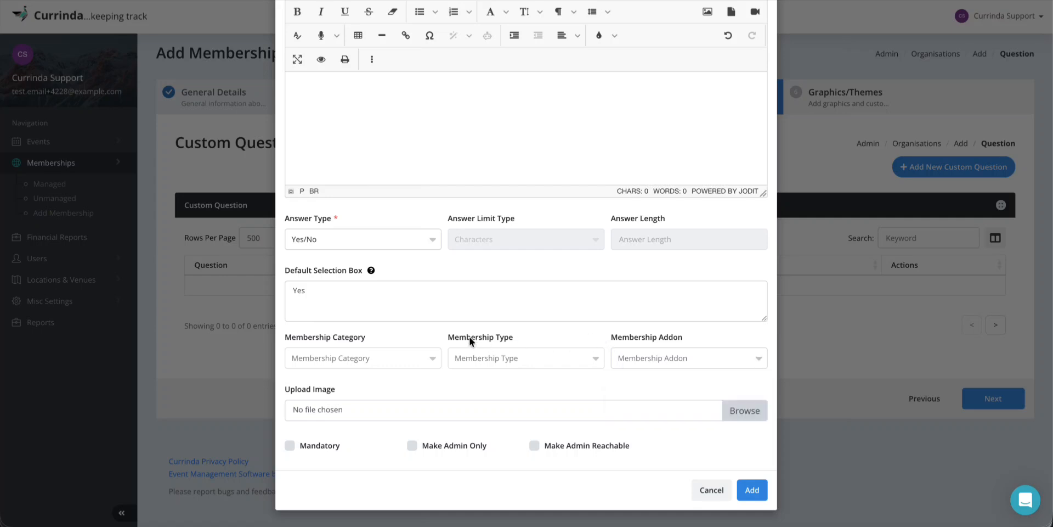
left_click(494, 358)
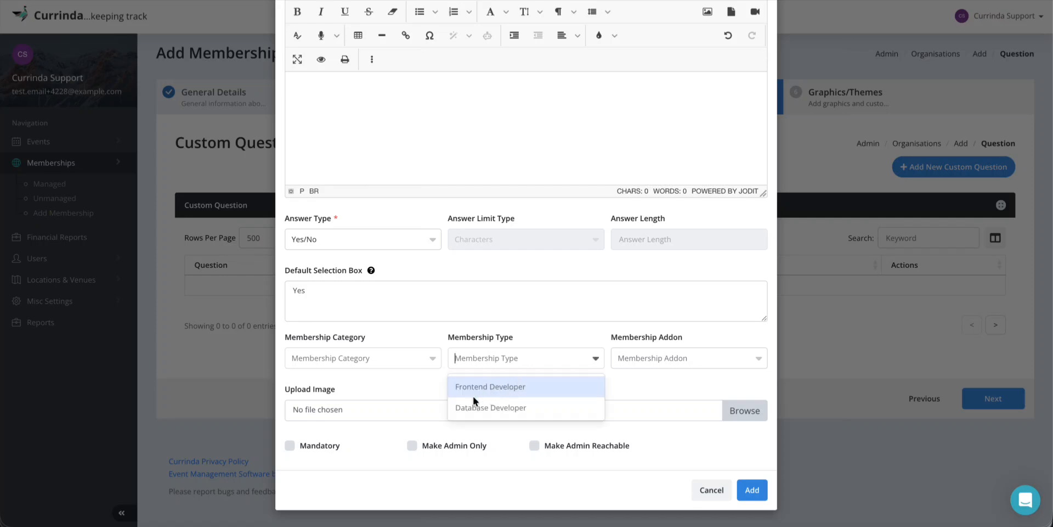
left_click(554, 340)
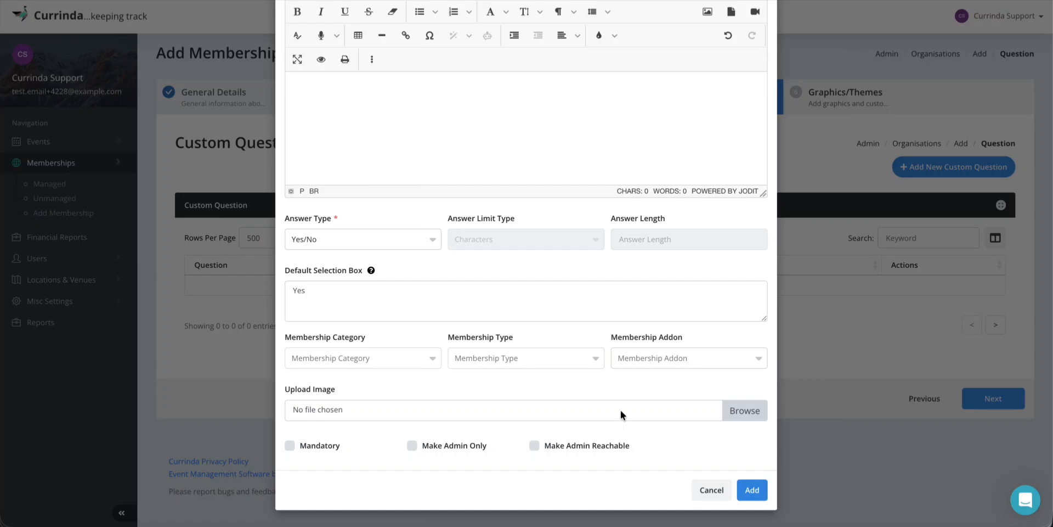
scroll(621, 410, "up", 1)
scroll(621, 409, "down", 1)
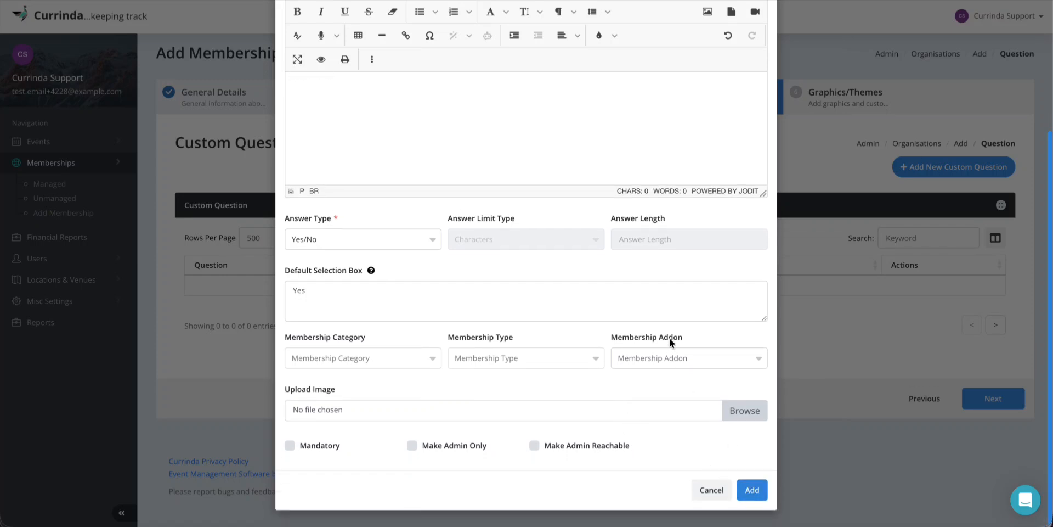
scroll(669, 337, "up", 5)
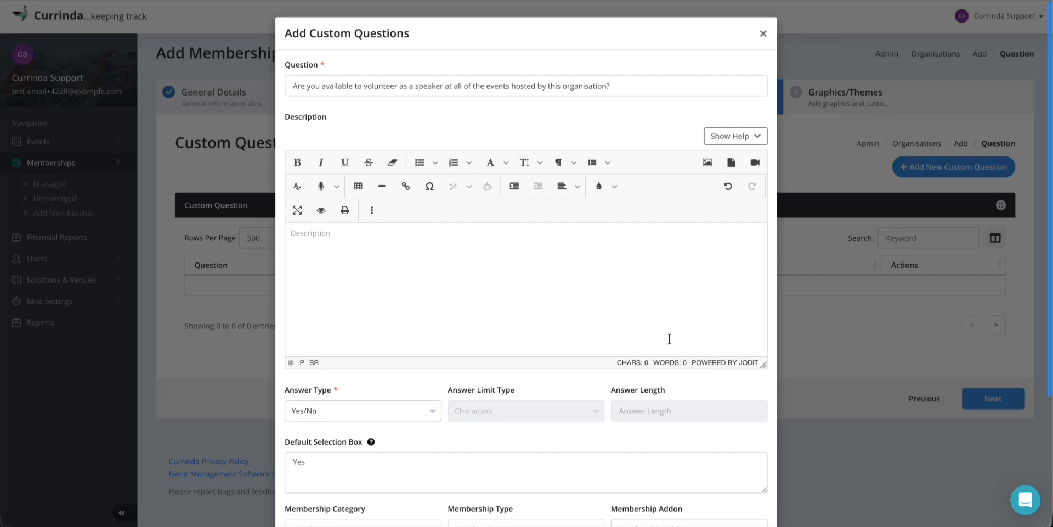
scroll(669, 339, "down", 5)
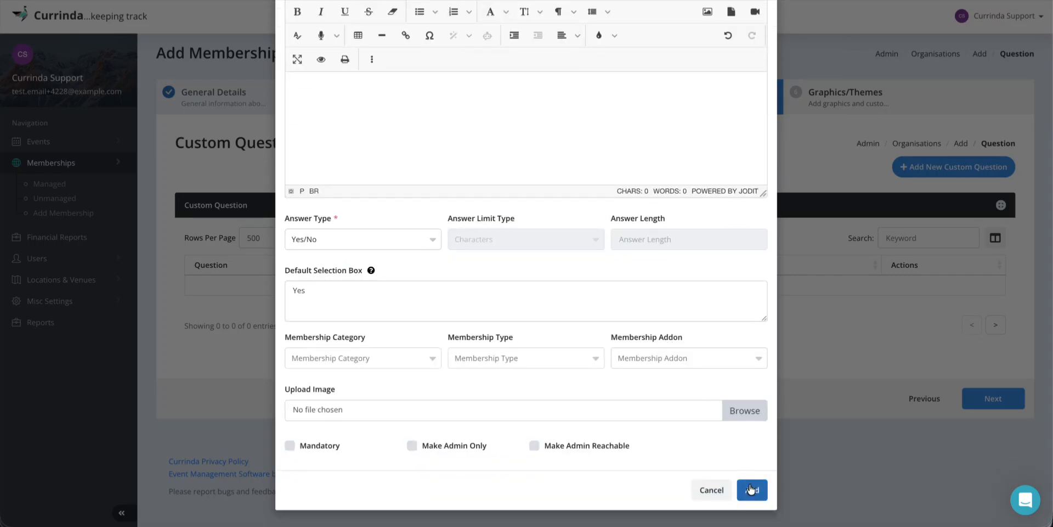
Add the Yes/No speaker question to the membership and continue to Graphics/Themes
left_click(752, 490)
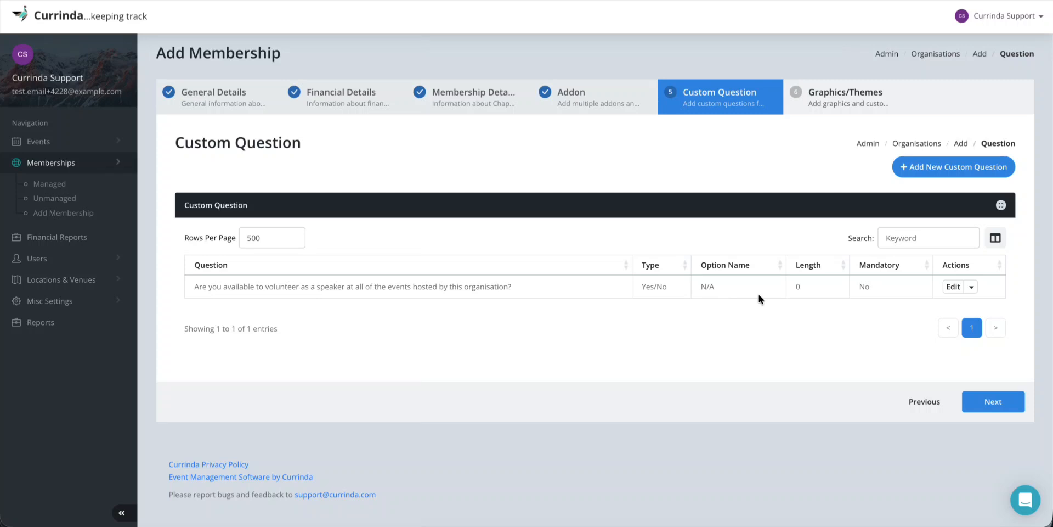
left_click(1002, 401)
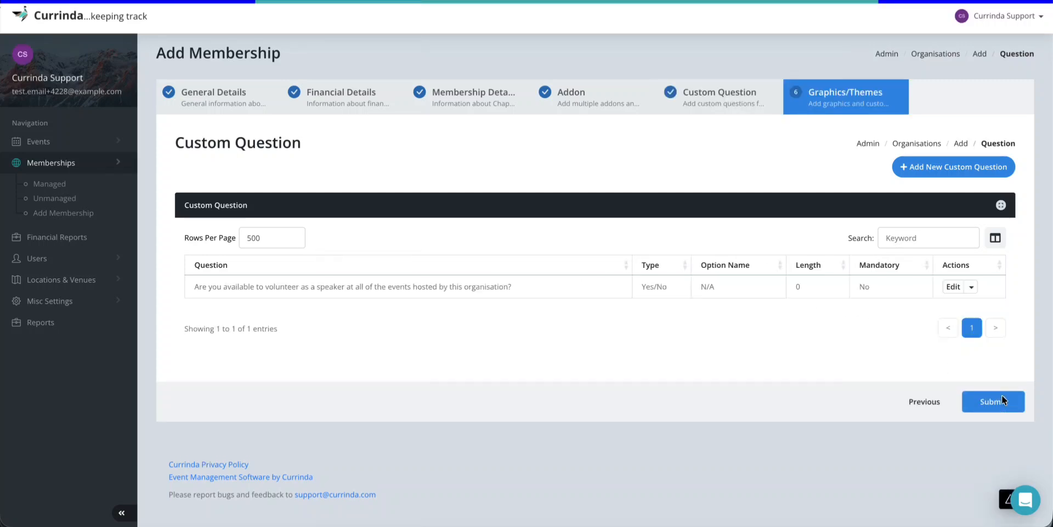